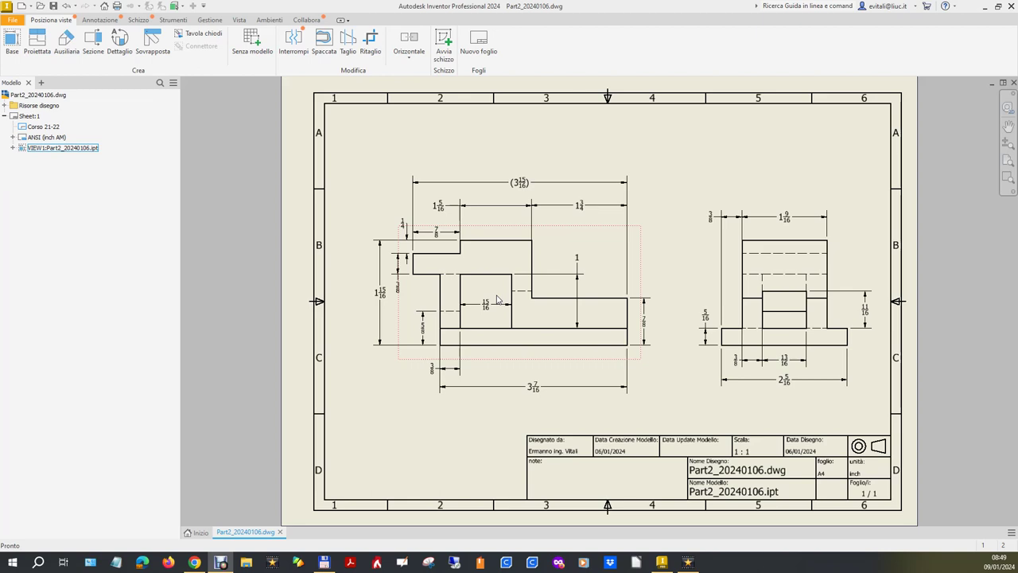
Create a new inch part from the Profess ANSI (in).ipt template.
{"action": "left_click", "coordinate": [200, 532]}
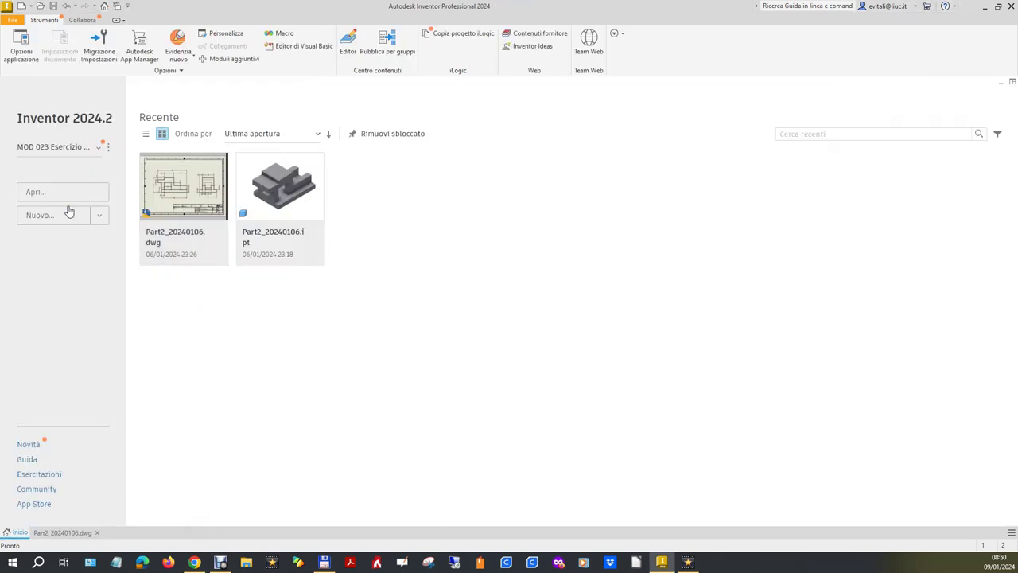
{"action": "left_click", "coordinate": [54, 216]}
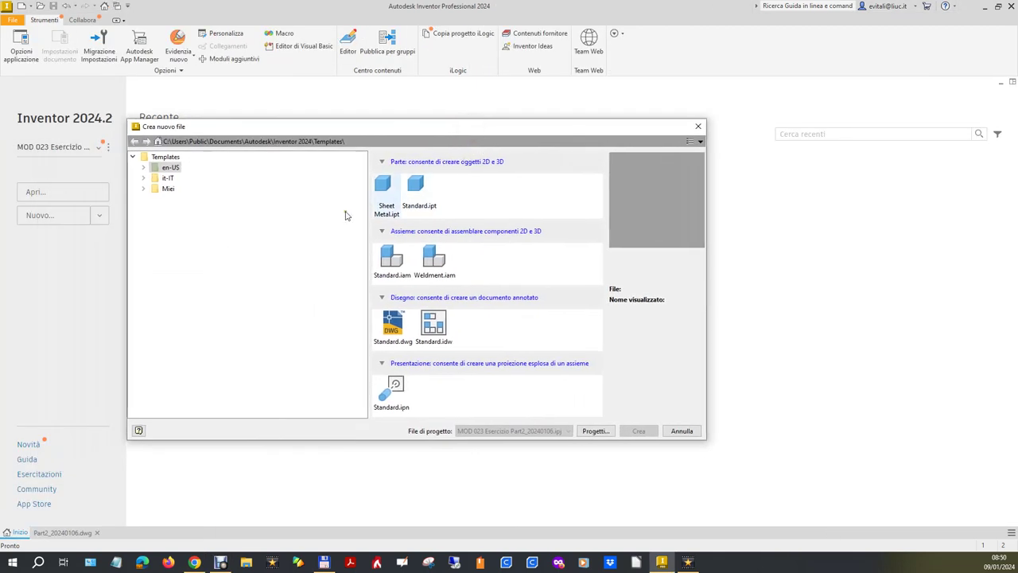
{"action": "left_click", "coordinate": [144, 189]}
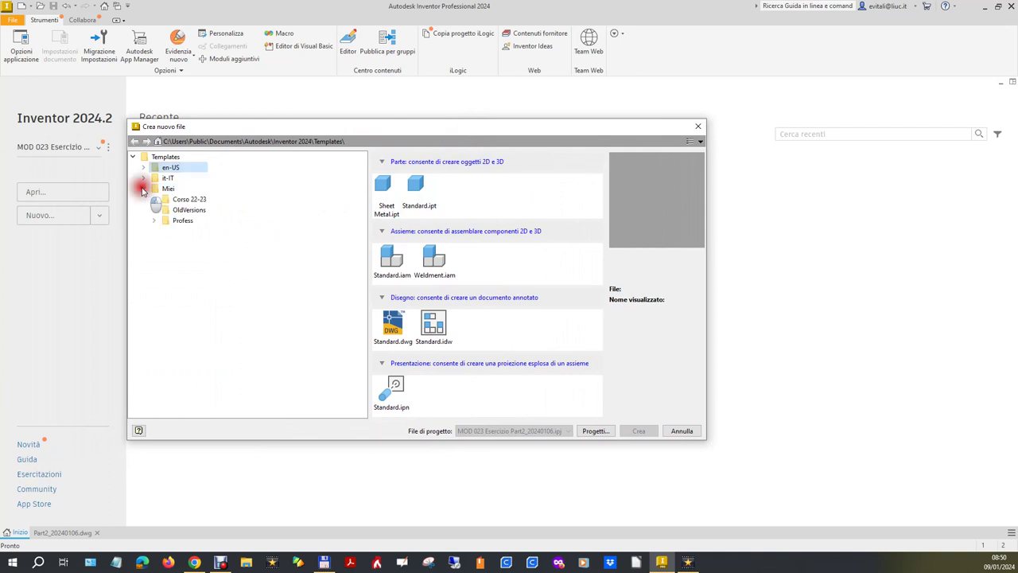
{"action": "left_click", "coordinate": [183, 220]}
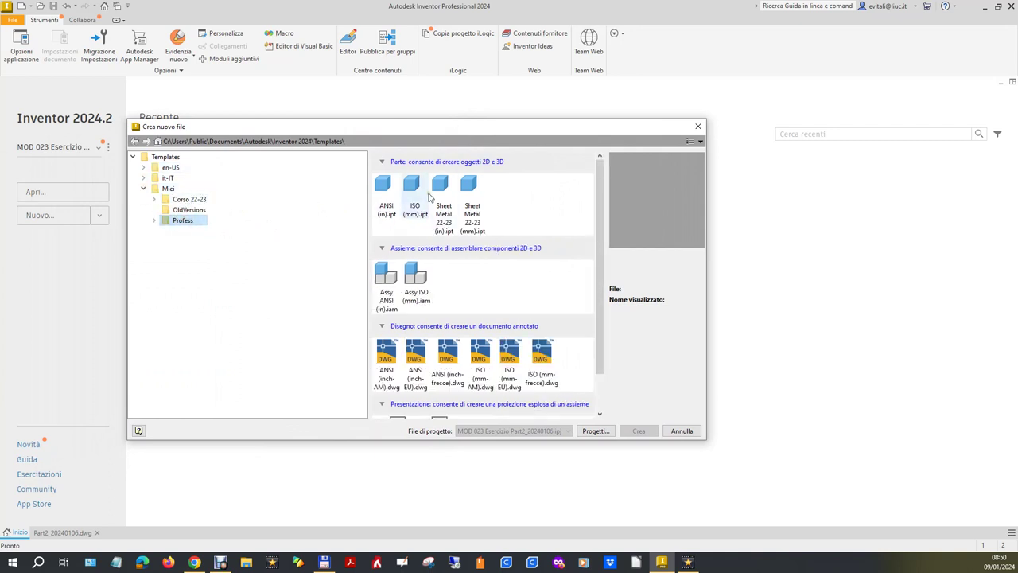
{"action": "double_click", "coordinate": [384, 191]}
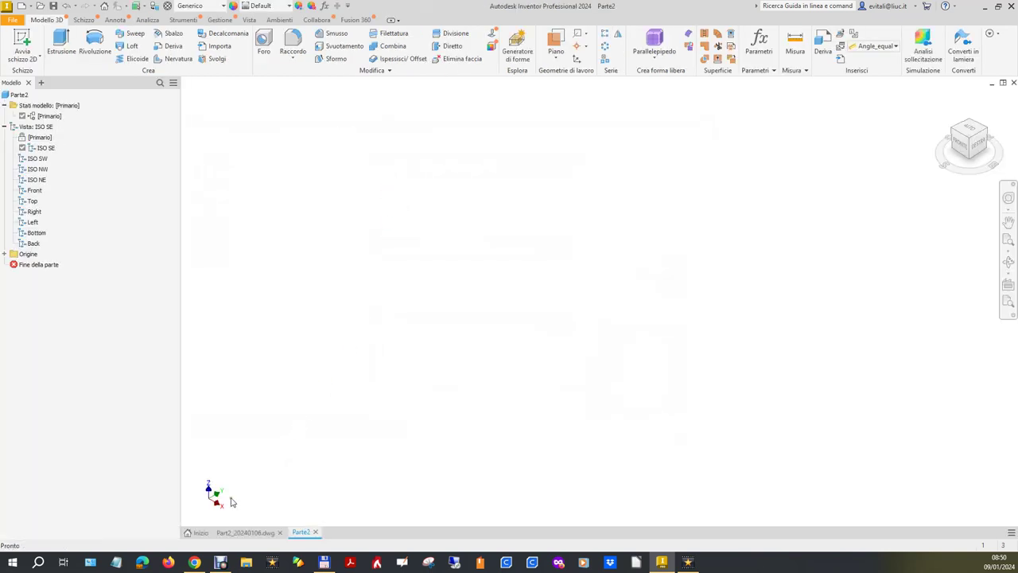
Create a new drawing, Disegno1, from the ANSI (inch-AM).dwg template.
{"action": "left_click", "coordinate": [199, 533]}
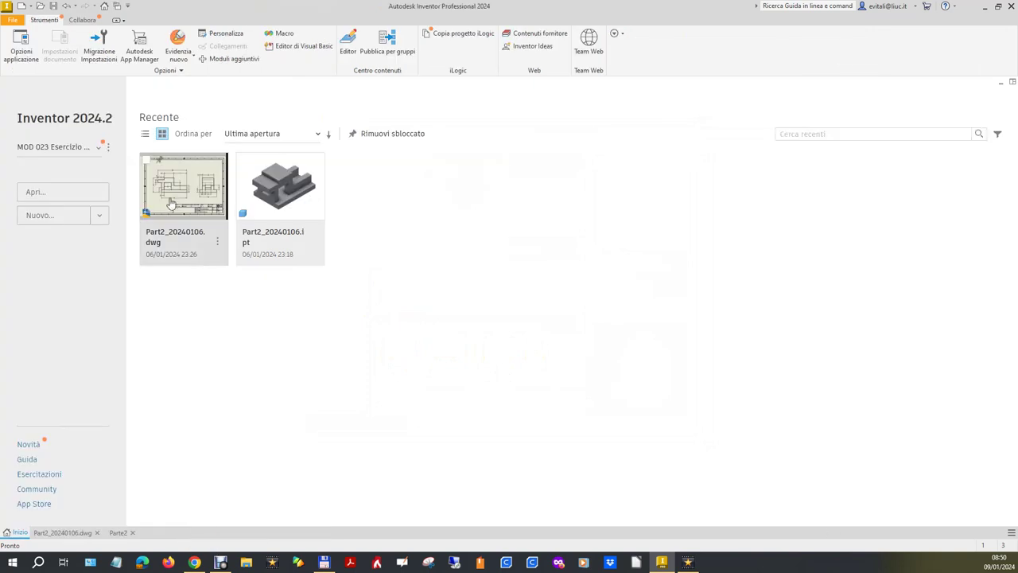
{"action": "left_click", "coordinate": [63, 222]}
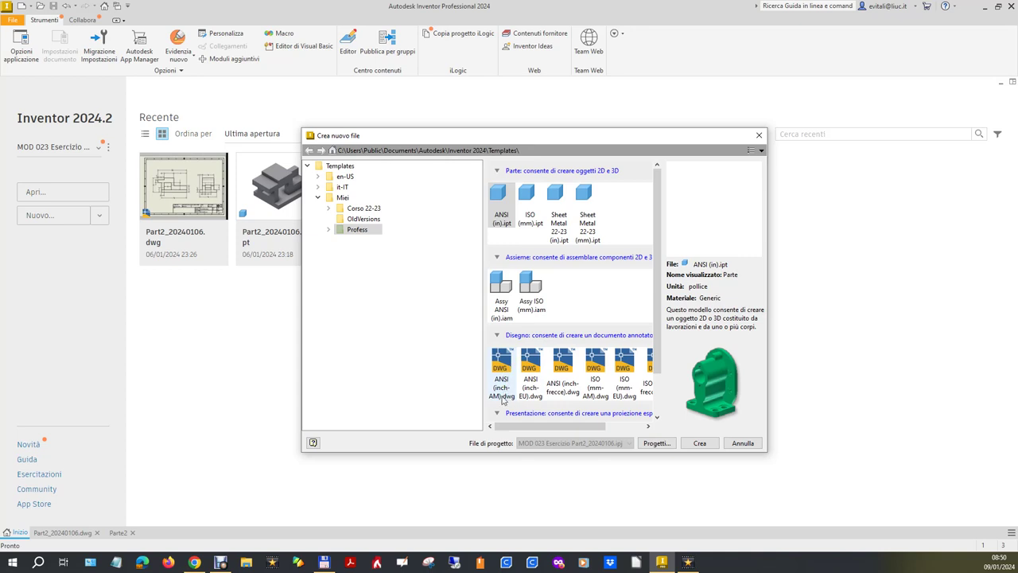
{"action": "double_click", "coordinate": [498, 369]}
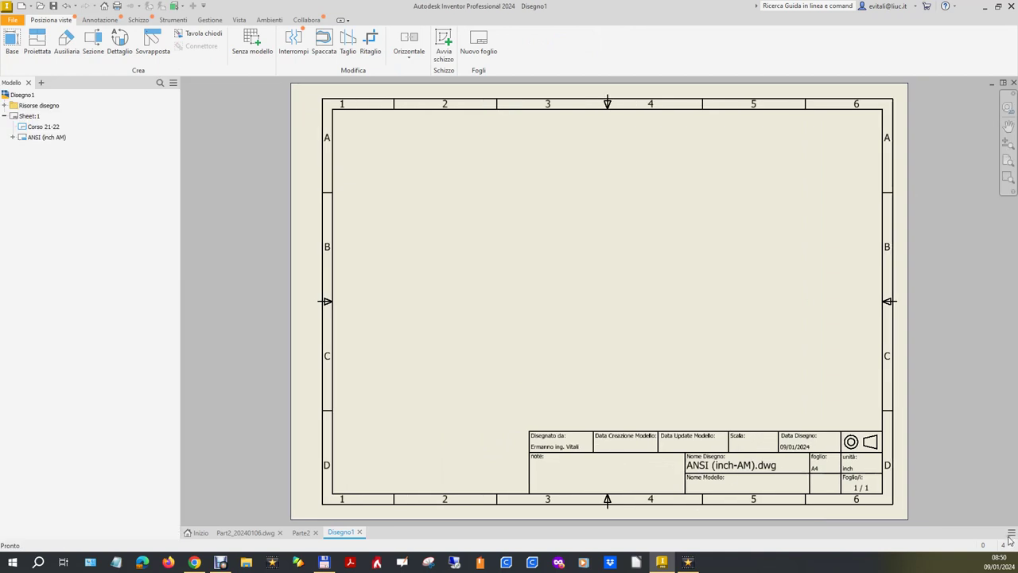
Tile the documents vertically and dock Disegno1 below the Part2_20240106.dwg reference drawing.
{"action": "left_click", "coordinate": [1010, 533]}
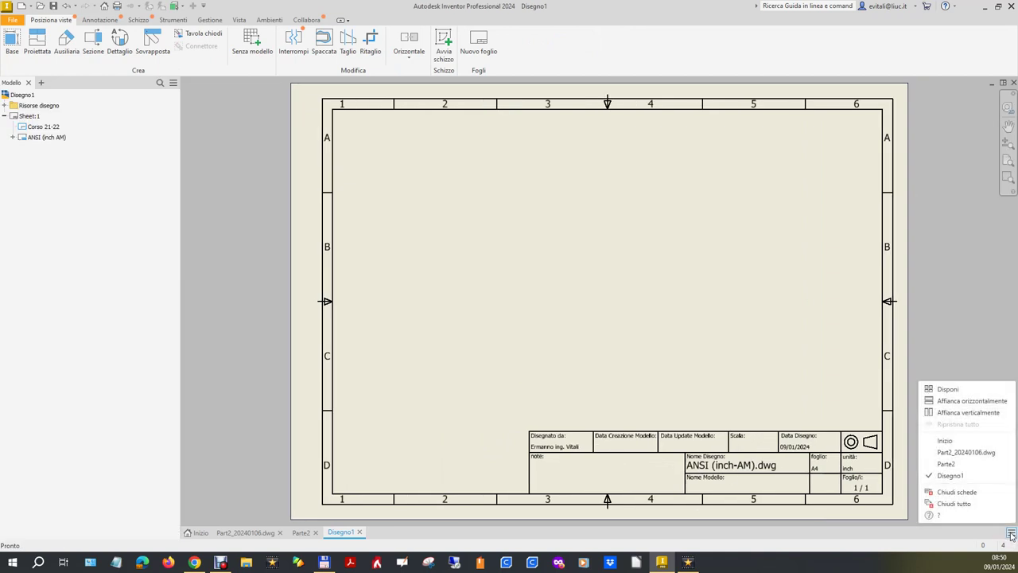
{"action": "left_click", "coordinate": [948, 412]}
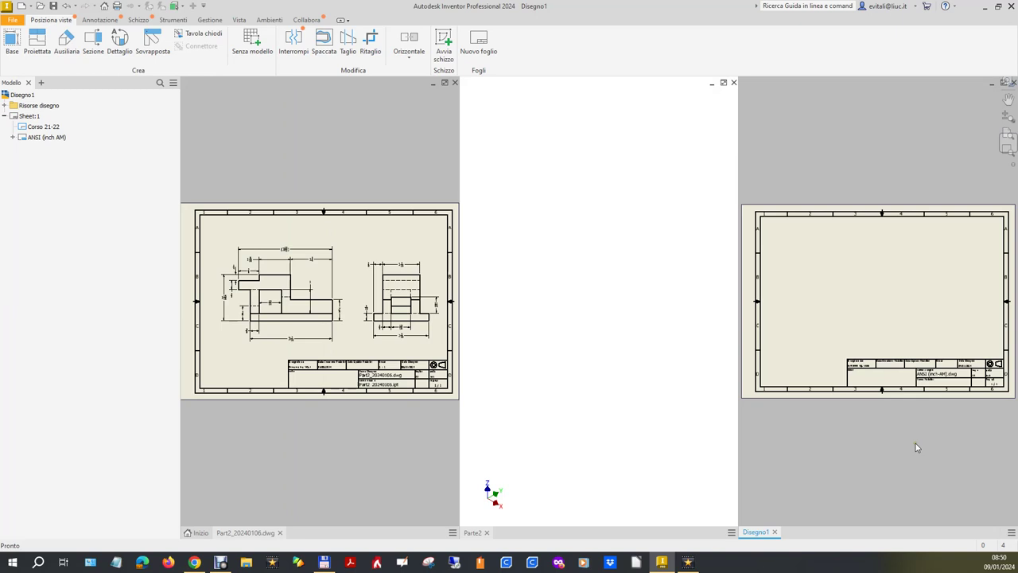
{"action": "left_click_drag", "start_coordinate": [765, 534], "coordinate": [347, 519]}
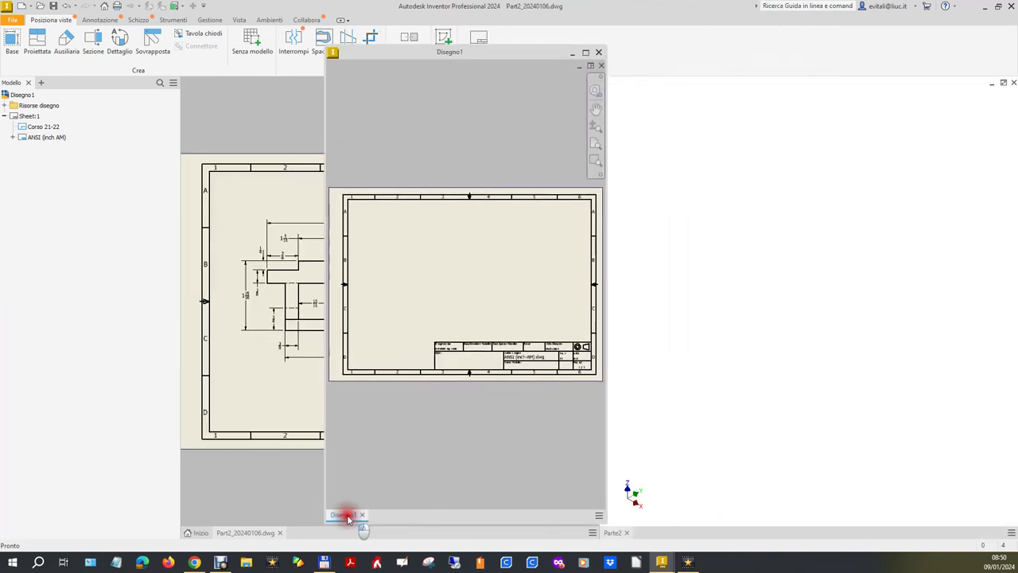
{"action": "left_click_drag", "start_coordinate": [348, 519], "coordinate": [342, 534]}
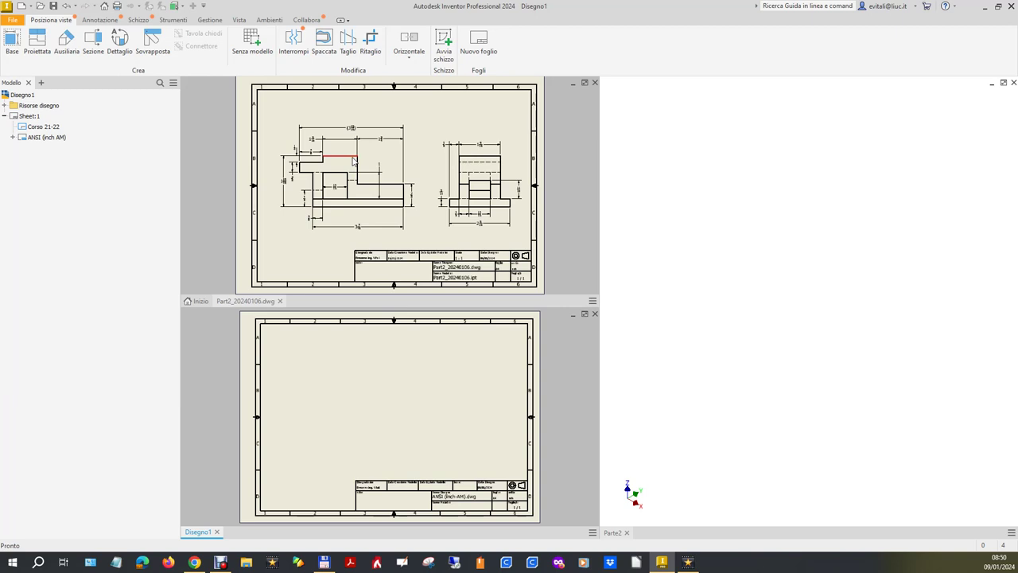
Zoom in on the reference drawing's front view to read its dimensions.
{"action": "scroll", "coordinate": [354, 161], "scroll_direction": "up", "scroll_amount": 3}
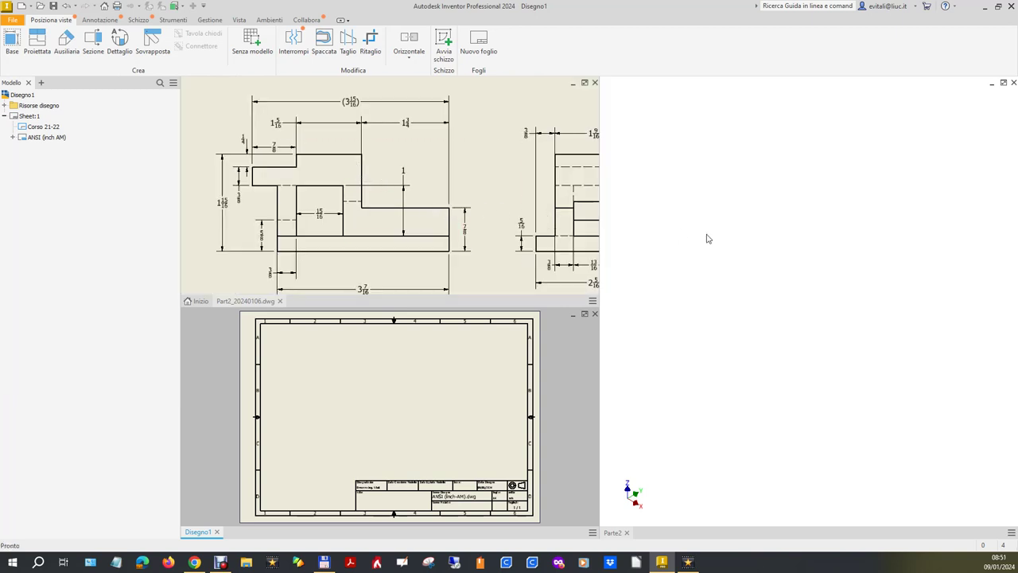
{"action": "key", "text": "alt"}
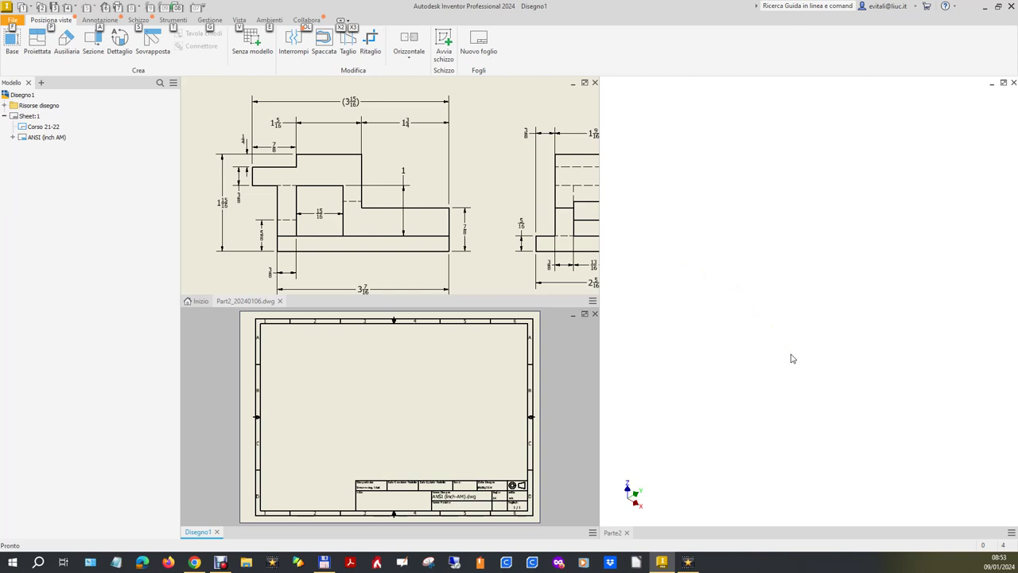
Start a 2D sketch on Parte2's XZ origin plane, viewed from the FRONTE face.
{"action": "left_click", "coordinate": [668, 330]}
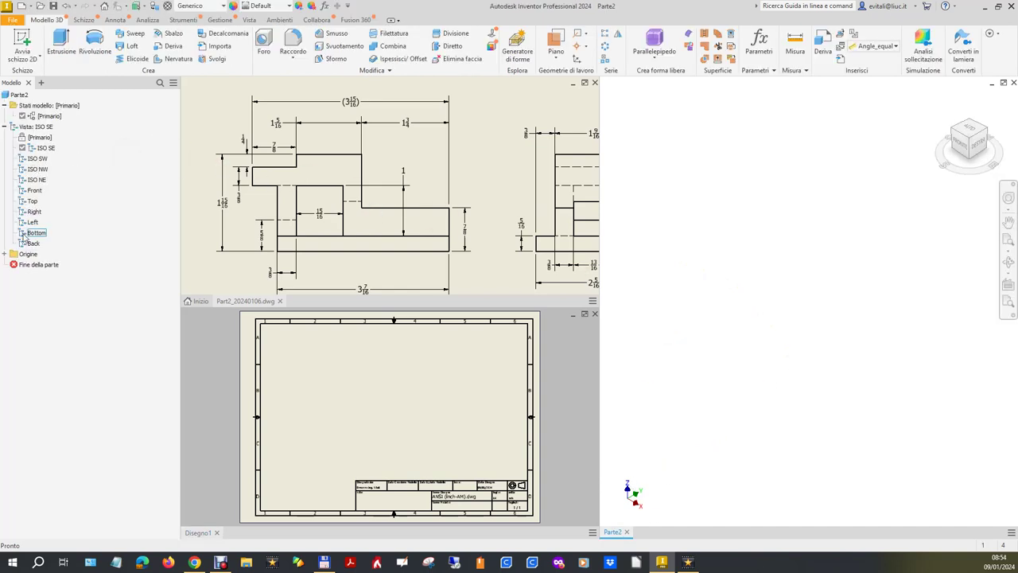
{"action": "left_click", "coordinate": [5, 254]}
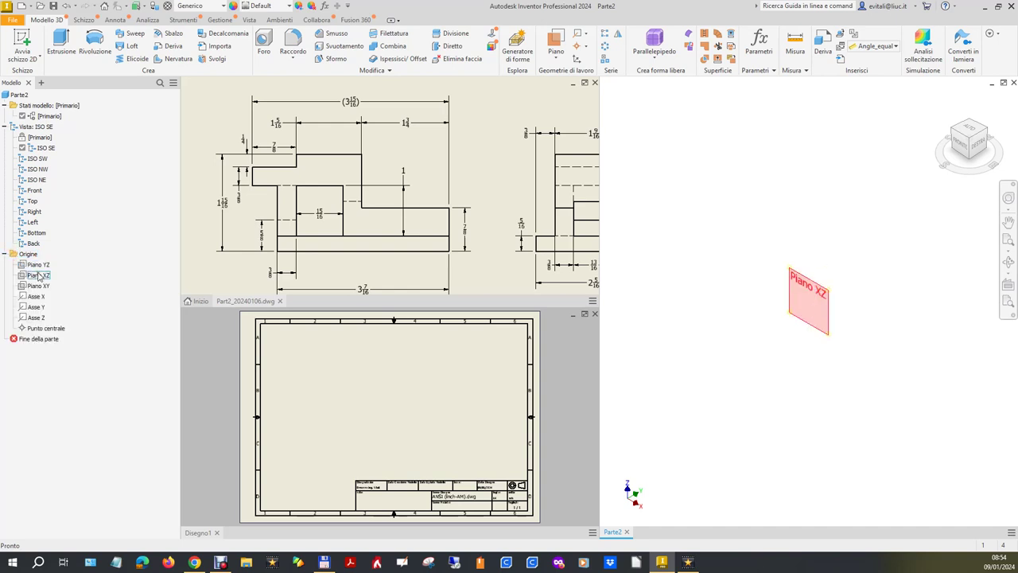
{"action": "left_click", "coordinate": [36, 274]}
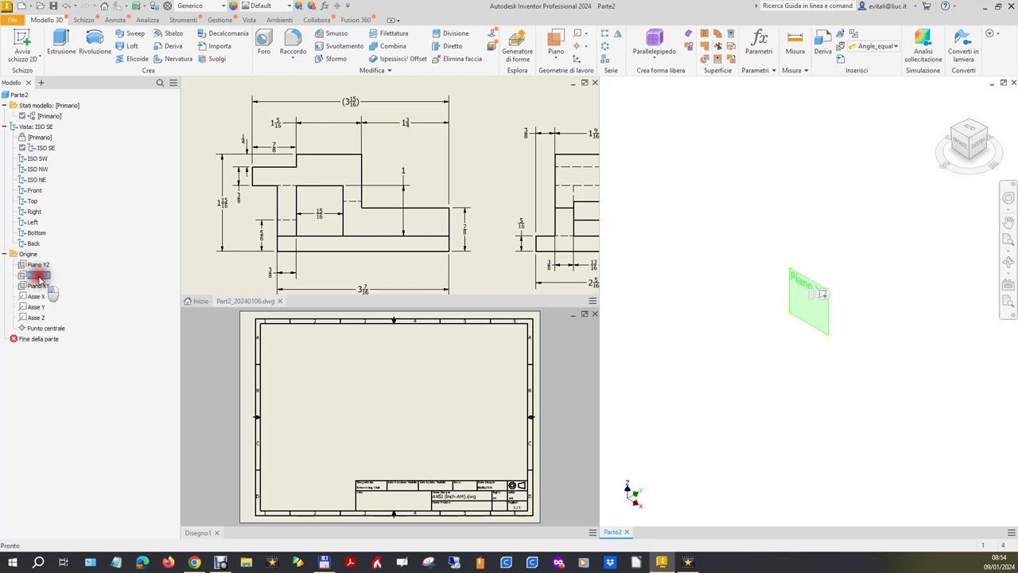
{"action": "left_click", "coordinate": [822, 294]}
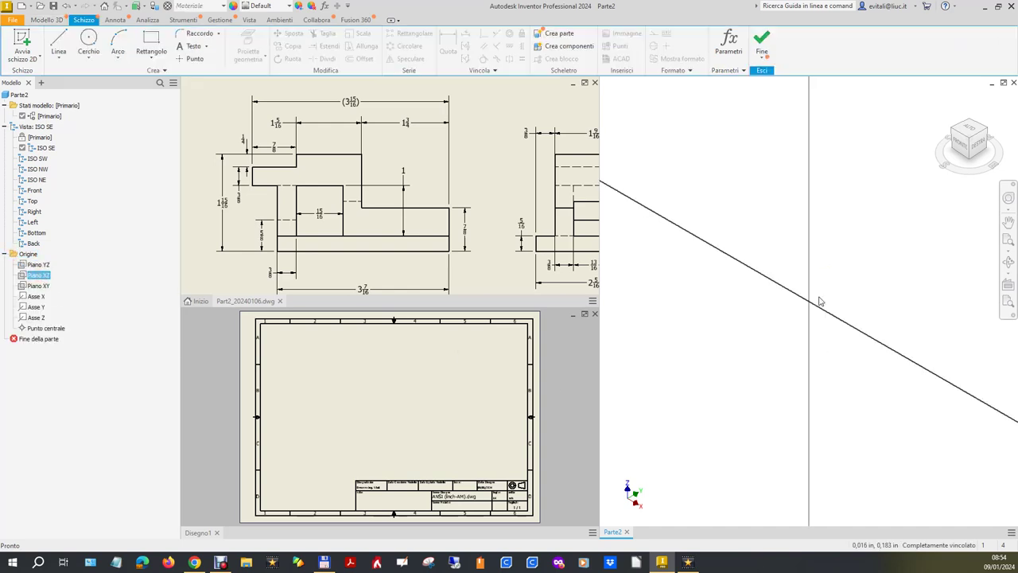
{"action": "left_click", "coordinate": [958, 148]}
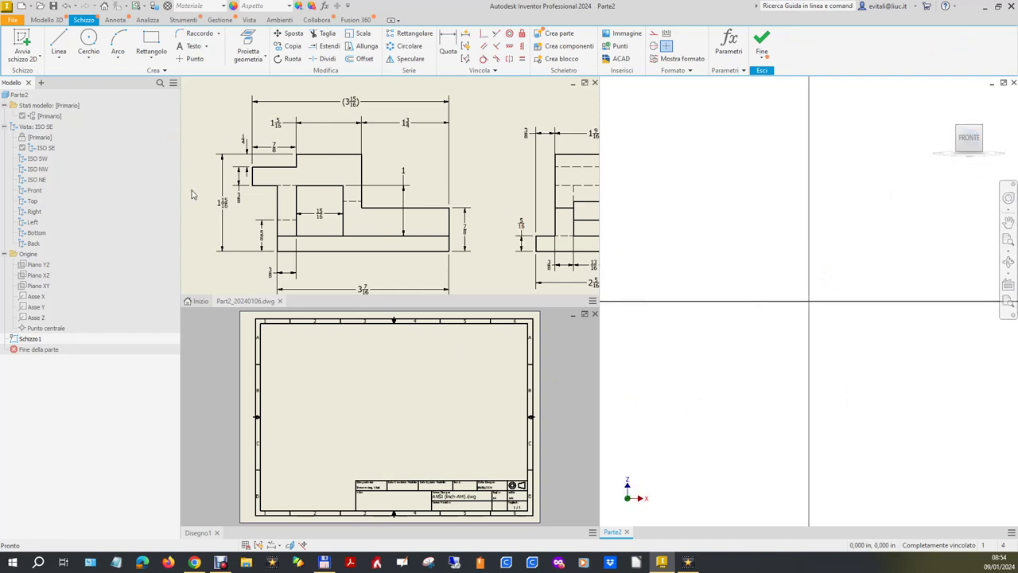
Sketch the rough stepped front-profile outline with connected lines.
{"action": "left_click", "coordinate": [58, 41]}
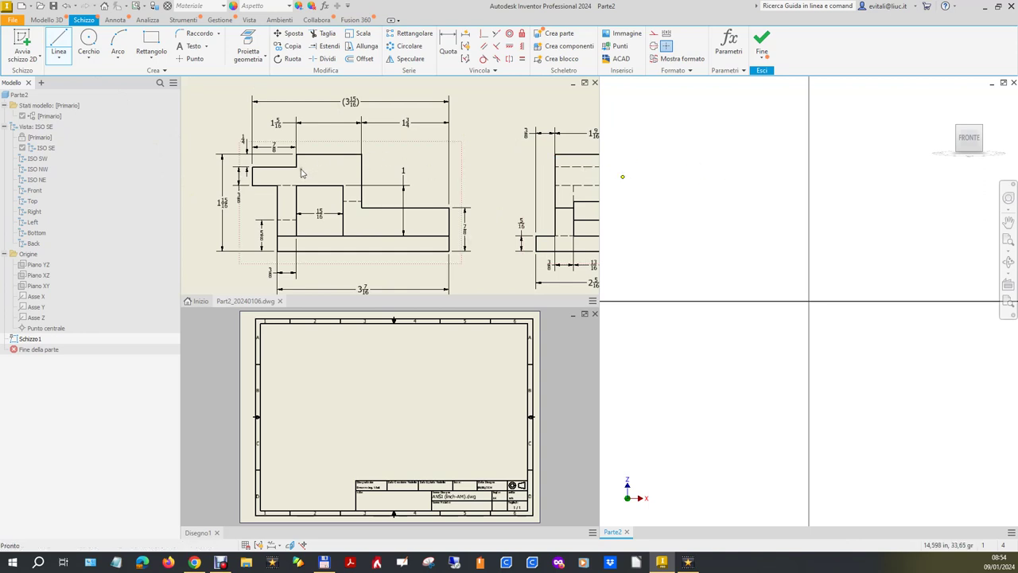
{"action": "left_click", "coordinate": [763, 204]}
{"action": "left_click", "coordinate": [693, 205]}
{"action": "left_click", "coordinate": [696, 231]}
{"action": "left_click", "coordinate": [757, 238]}
{"action": "left_click", "coordinate": [761, 296]}
{"action": "left_click", "coordinate": [962, 298]}
{"action": "left_click", "coordinate": [964, 244]}
{"action": "left_click", "coordinate": [872, 248]}
{"action": "left_click", "coordinate": [860, 189]}
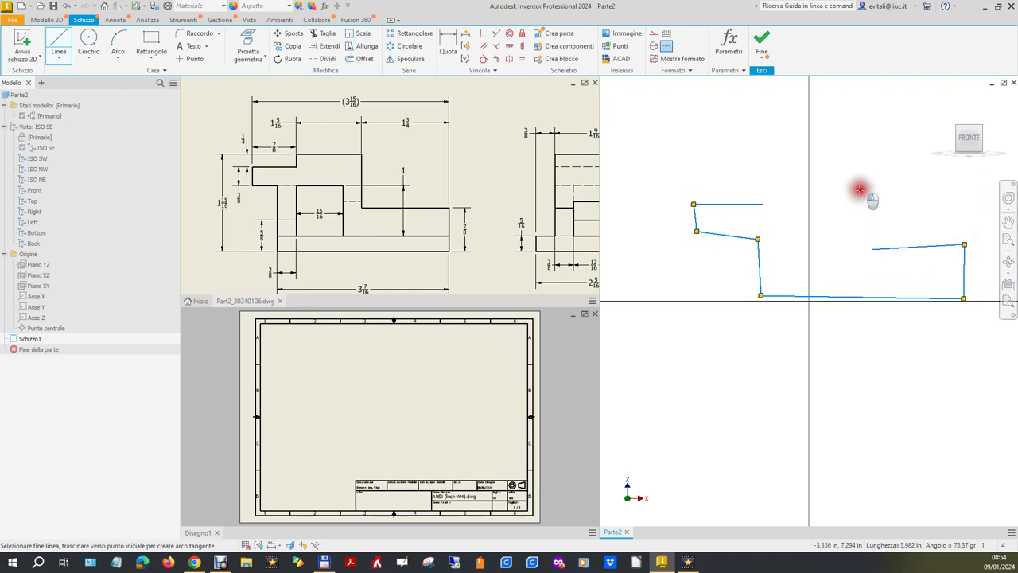
{"action": "left_click", "coordinate": [762, 174]}
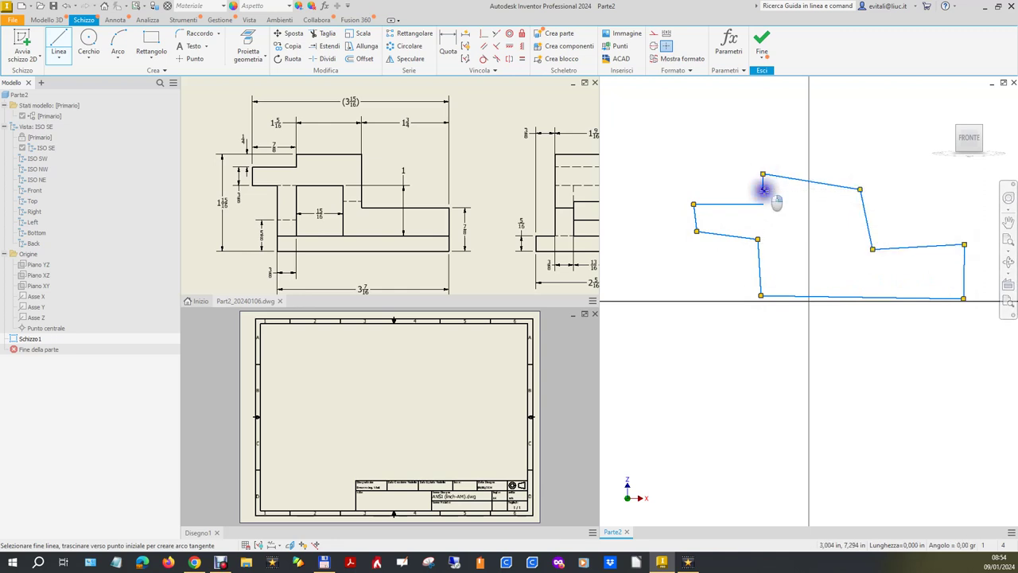
{"action": "right_click", "coordinate": [763, 189]}
{"action": "left_click", "coordinate": [800, 190]}
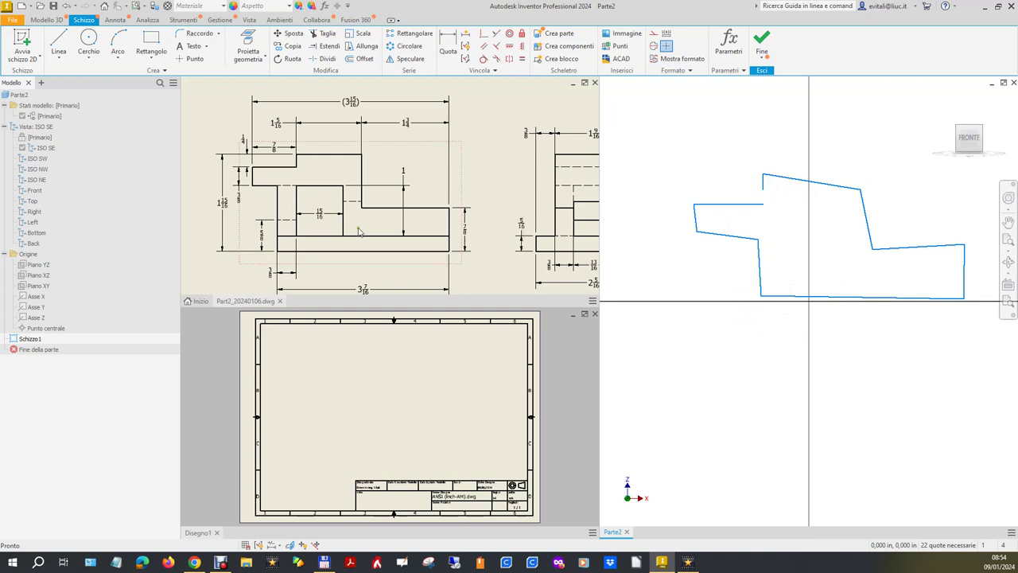
Draw a small two-point rectangle inside the outline.
{"action": "left_click", "coordinate": [151, 40]}
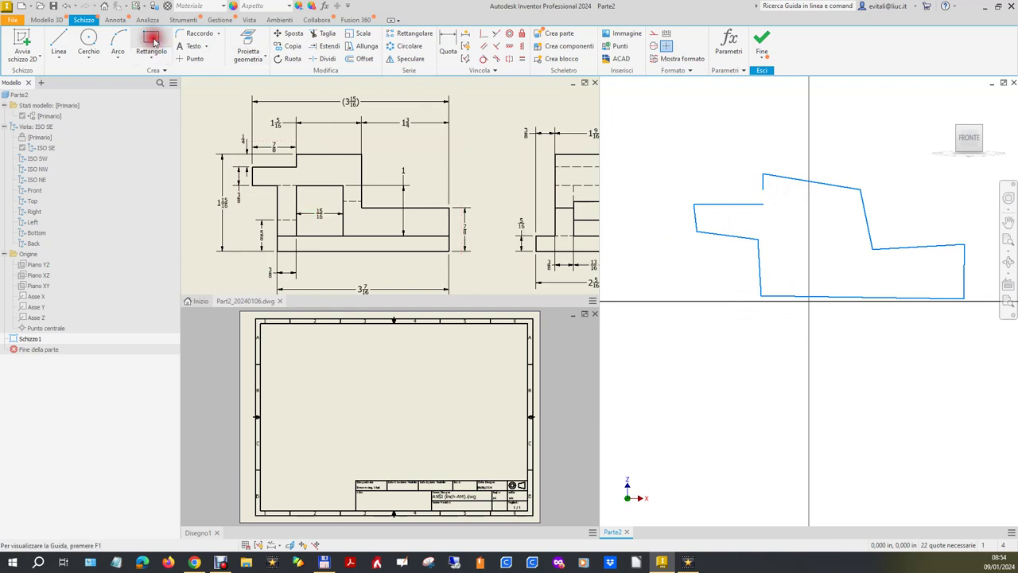
{"action": "left_click", "coordinate": [789, 237]}
{"action": "left_click", "coordinate": [836, 268]}
{"action": "right_click", "coordinate": [836, 268]}
{"action": "left_click", "coordinate": [868, 270]}
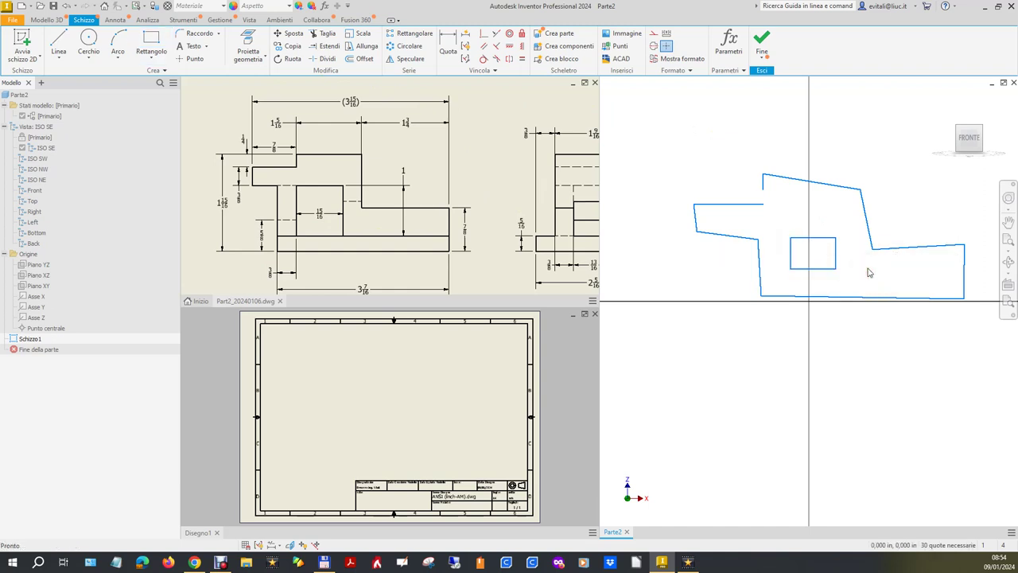
{"action": "left_click", "coordinate": [873, 296]}
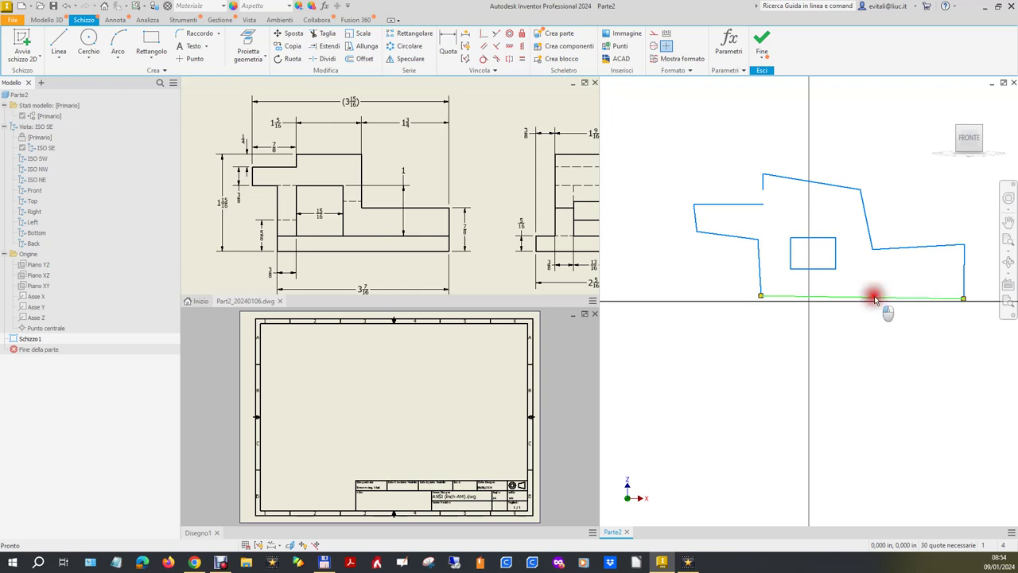
Make the bottom line horizontal and square the left-side outline lines with perpendicular constraints.
{"action": "left_click", "coordinate": [509, 45]}
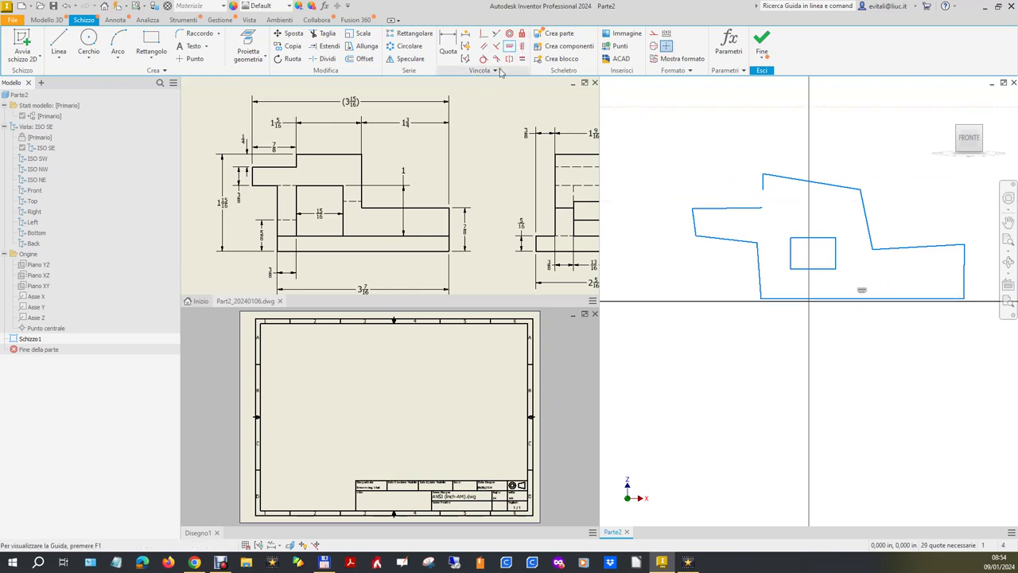
{"action": "left_click", "coordinate": [497, 46]}
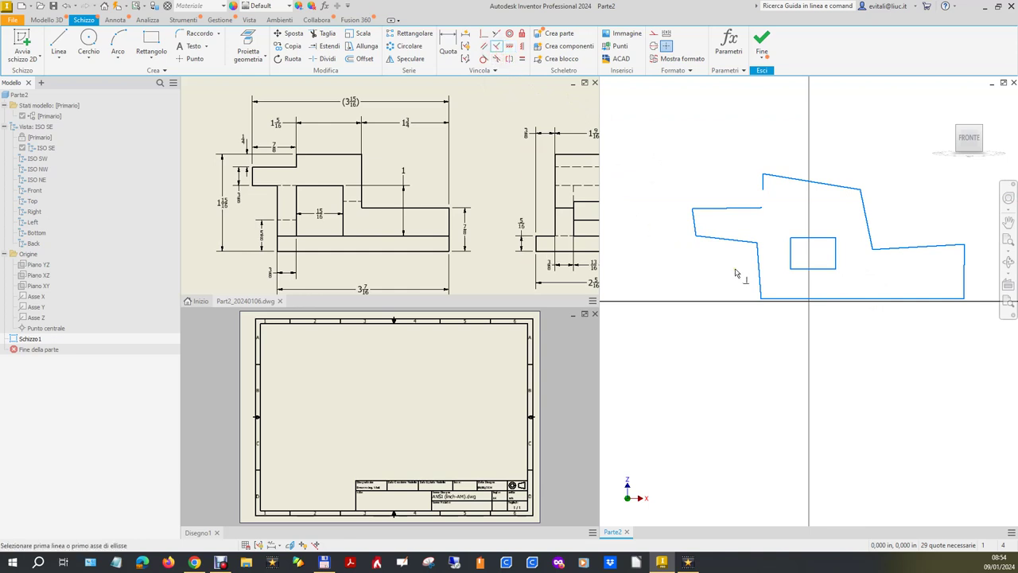
{"action": "left_click", "coordinate": [759, 273]}
{"action": "left_click", "coordinate": [770, 296]}
{"action": "left_click", "coordinate": [745, 243]}
{"action": "left_click", "coordinate": [758, 256]}
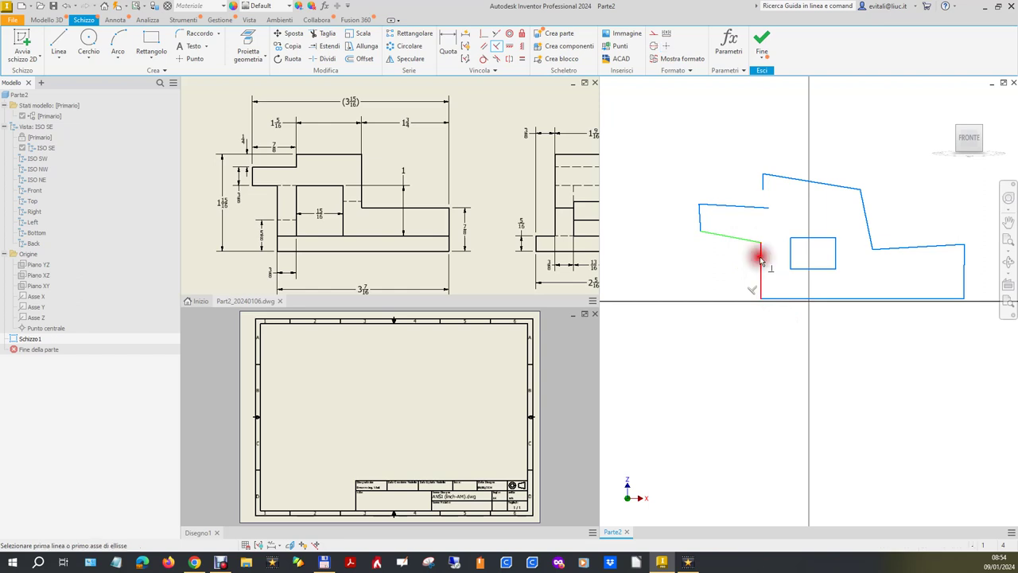
{"action": "left_click", "coordinate": [696, 228]}
{"action": "left_click", "coordinate": [710, 243]}
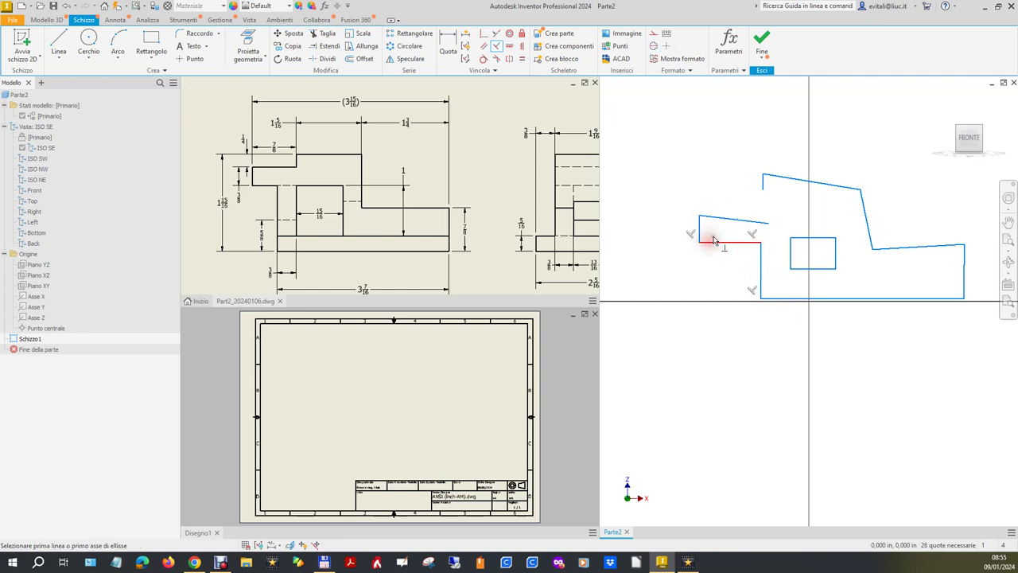
{"action": "left_click", "coordinate": [708, 216]}
{"action": "left_click", "coordinate": [700, 225]}
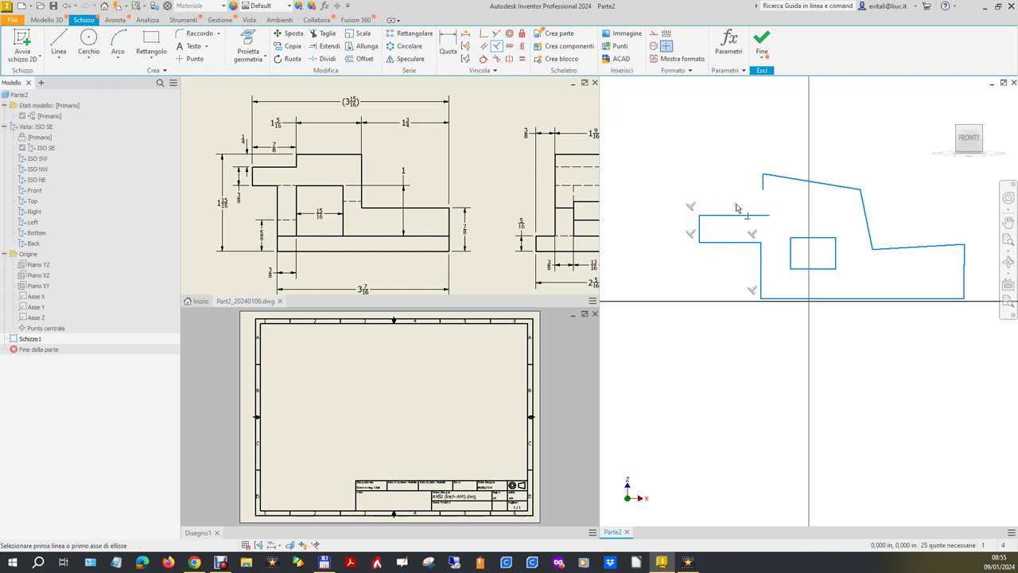
Join the loose line end to the left vertical and square the top and right-side lines.
{"action": "left_click", "coordinate": [484, 33]}
{"action": "left_click", "coordinate": [764, 194]}
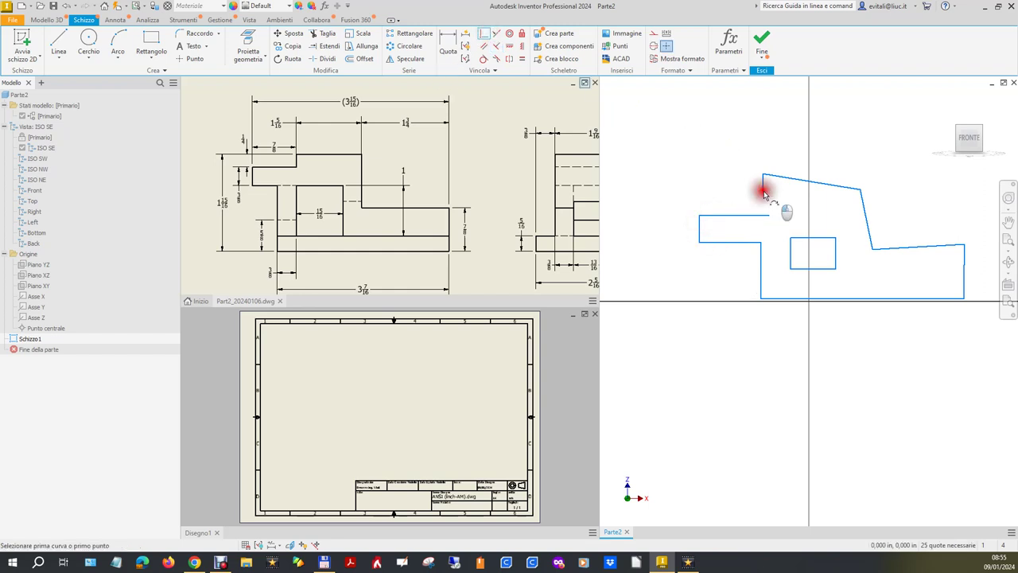
{"action": "left_click", "coordinate": [769, 216]}
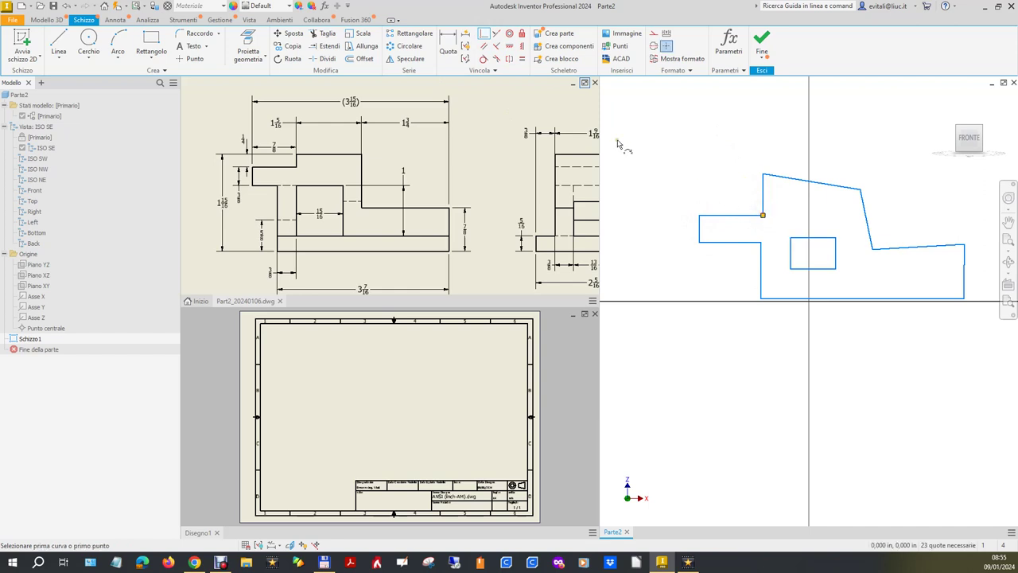
{"action": "left_click", "coordinate": [496, 46]}
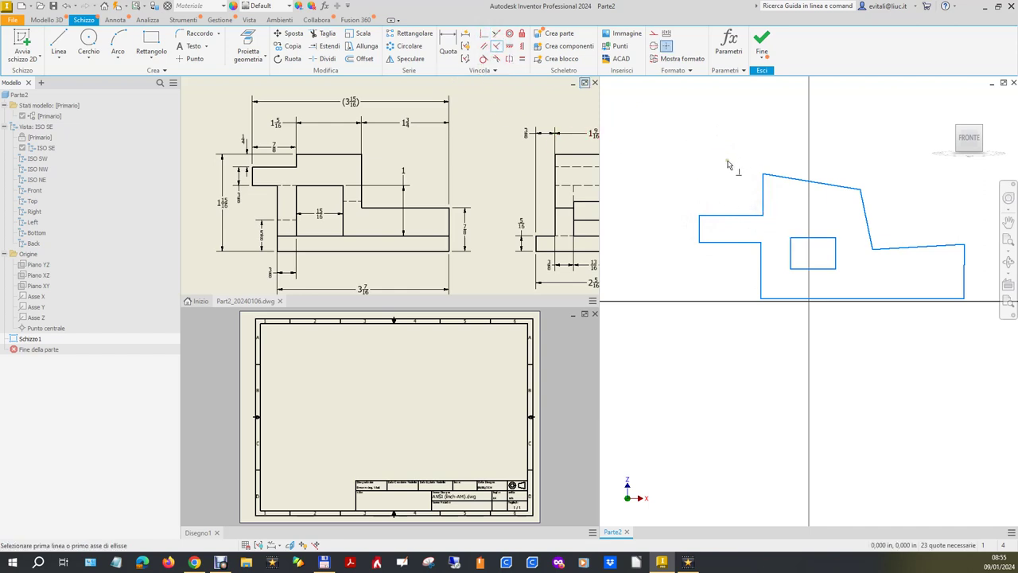
{"action": "left_click", "coordinate": [763, 194]}
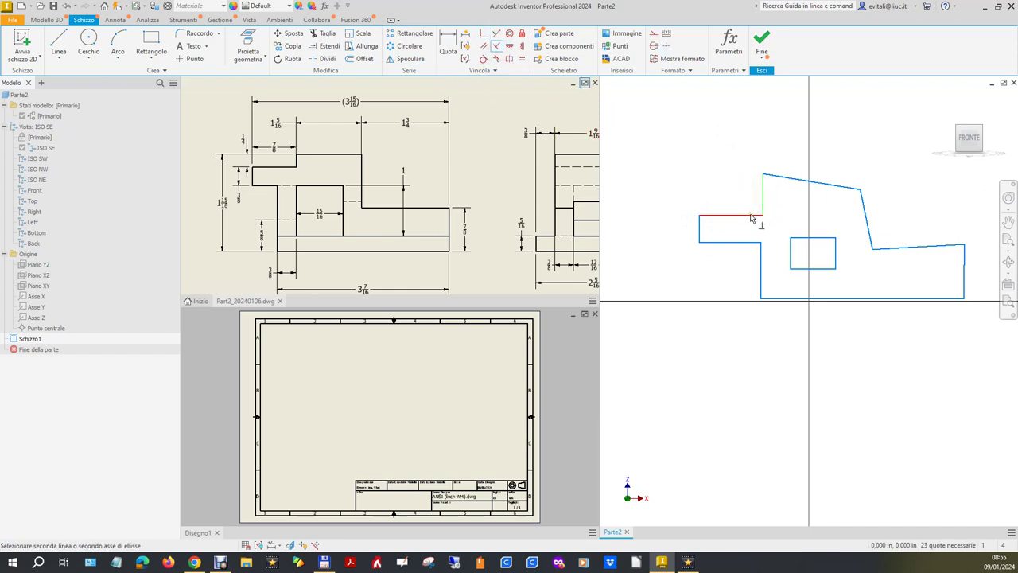
{"action": "left_click", "coordinate": [780, 177]}
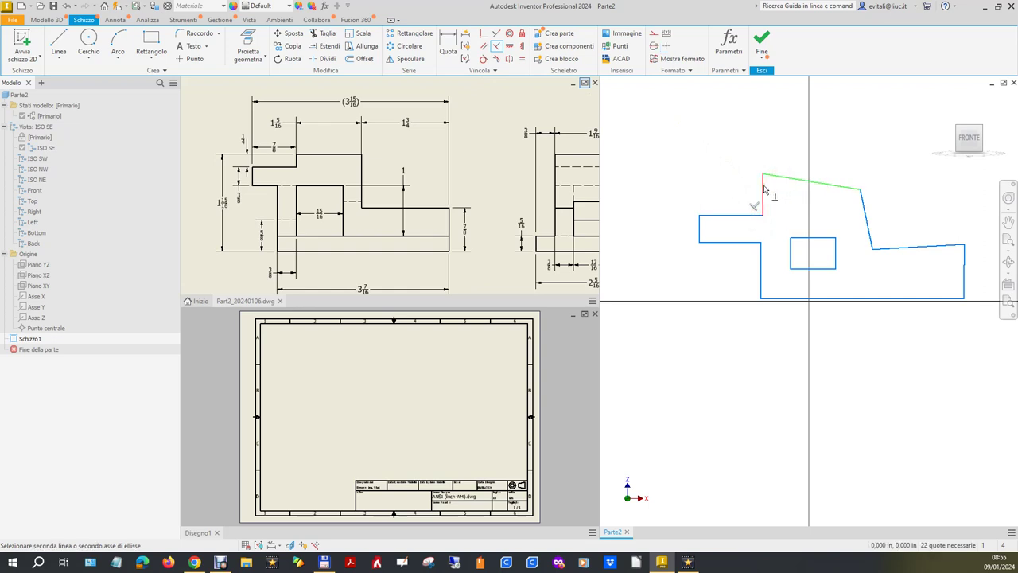
{"action": "left_click", "coordinate": [865, 212]}
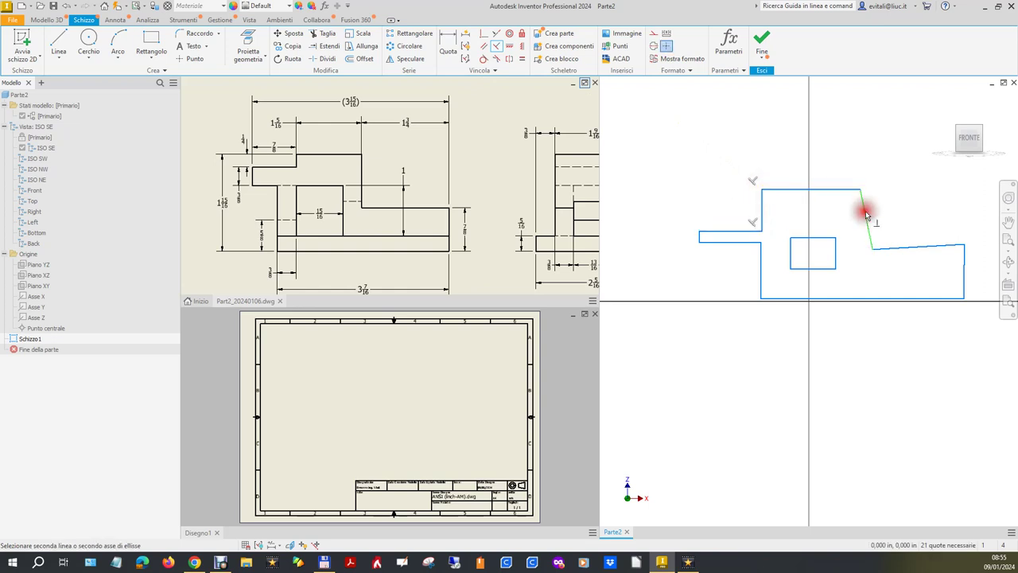
{"action": "left_click", "coordinate": [850, 190]}
{"action": "left_click", "coordinate": [907, 246]}
{"action": "left_click", "coordinate": [872, 230]}
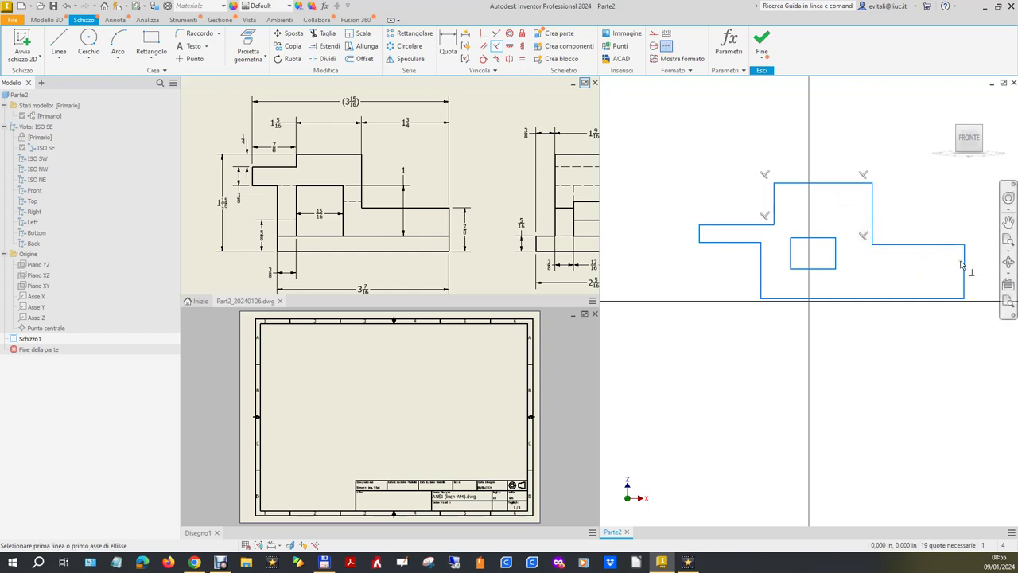
{"action": "left_click", "coordinate": [964, 269]}
{"action": "left_click", "coordinate": [958, 299]}
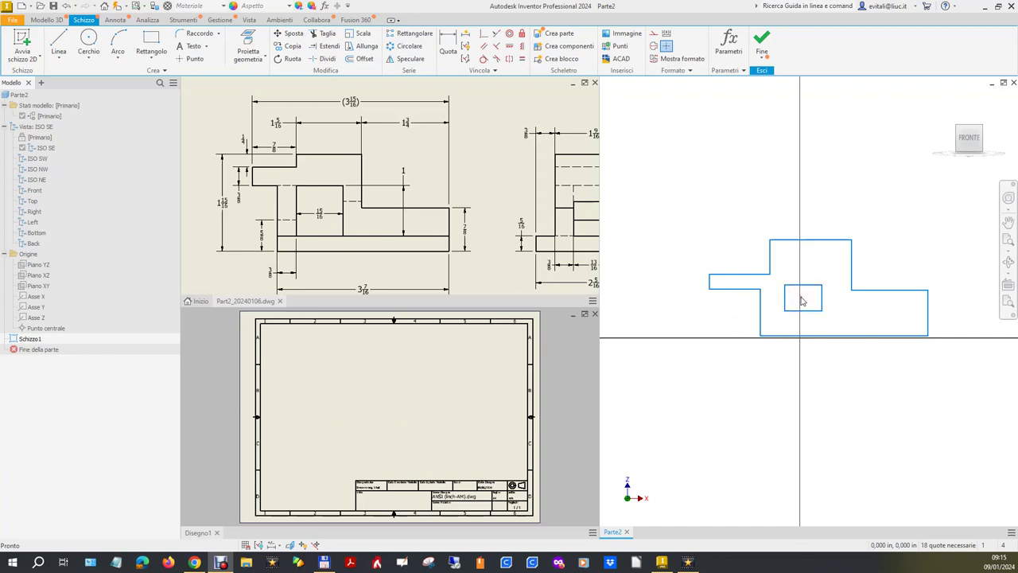
Make the inner rectangle's bottom edge horizontal and its other edges perpendicular to it.
{"action": "left_click", "coordinate": [511, 49]}
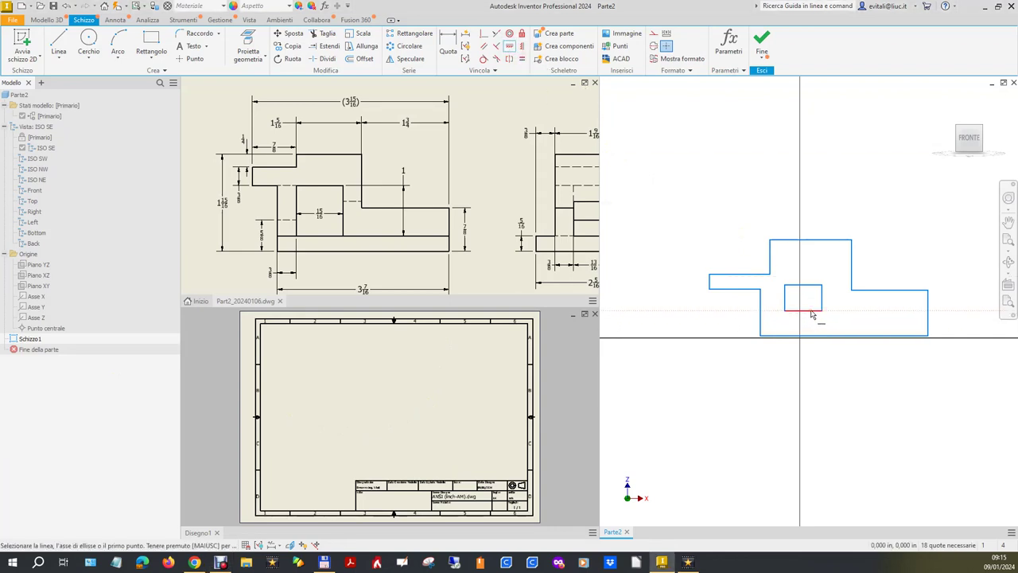
{"action": "left_click", "coordinate": [805, 311]}
{"action": "left_click", "coordinate": [496, 46]}
{"action": "left_click", "coordinate": [784, 294]}
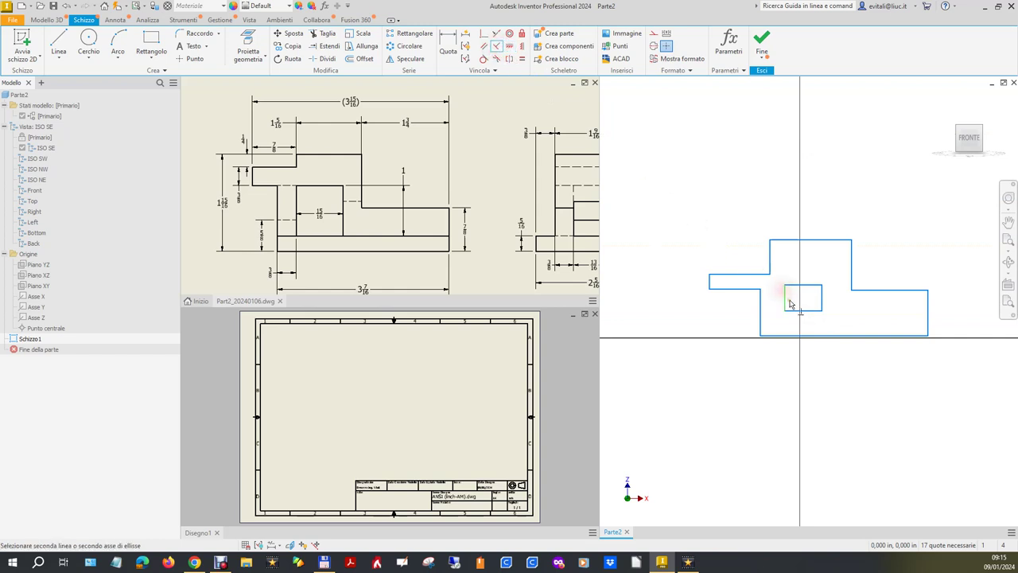
{"action": "left_click", "coordinate": [796, 310]}
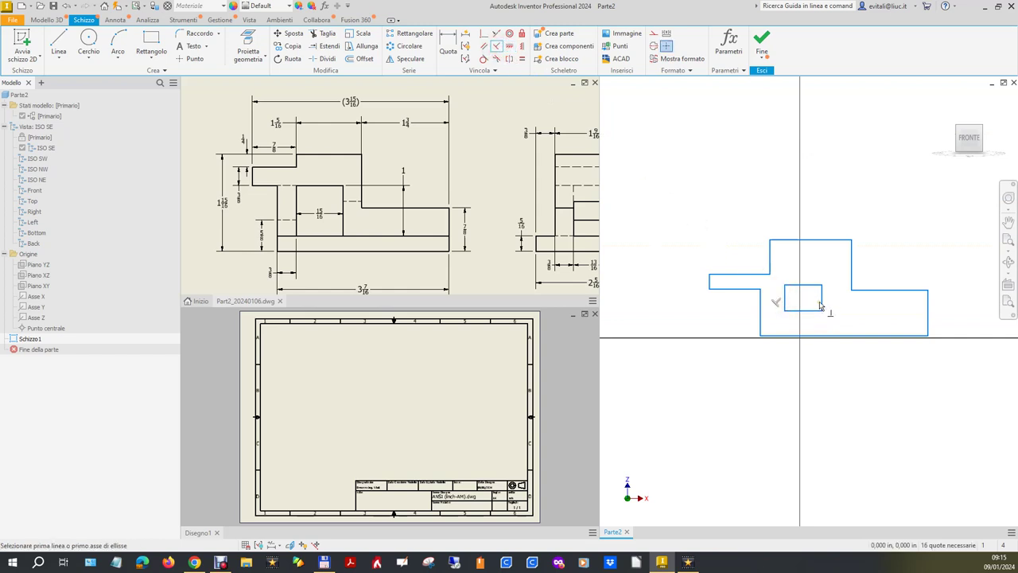
{"action": "left_click", "coordinate": [813, 311]}
{"action": "left_click", "coordinate": [819, 307]}
{"action": "left_click", "coordinate": [784, 288]}
{"action": "left_click", "coordinate": [786, 290]}
{"action": "right_click", "coordinate": [738, 202]}
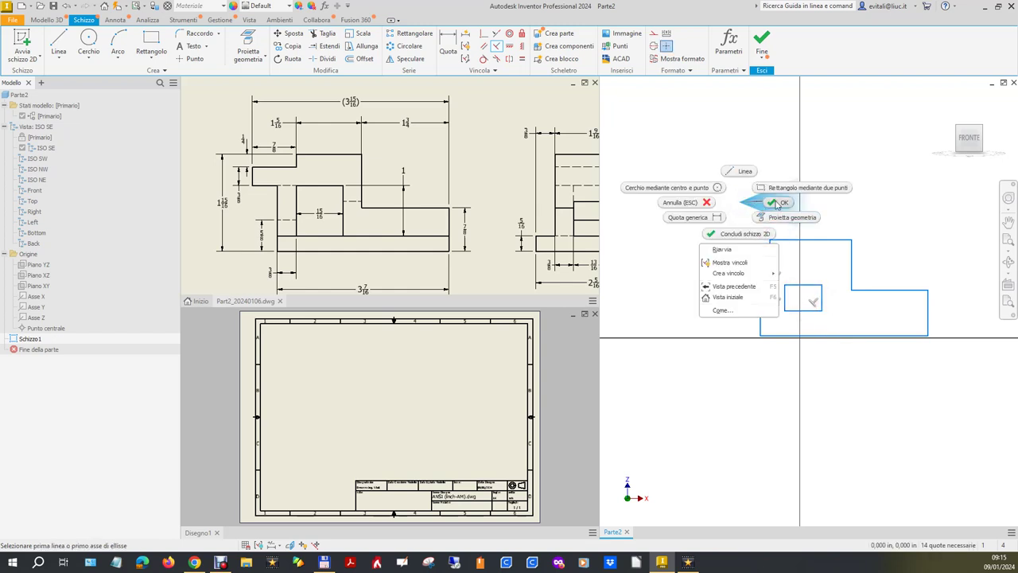
{"action": "left_click", "coordinate": [773, 204]}
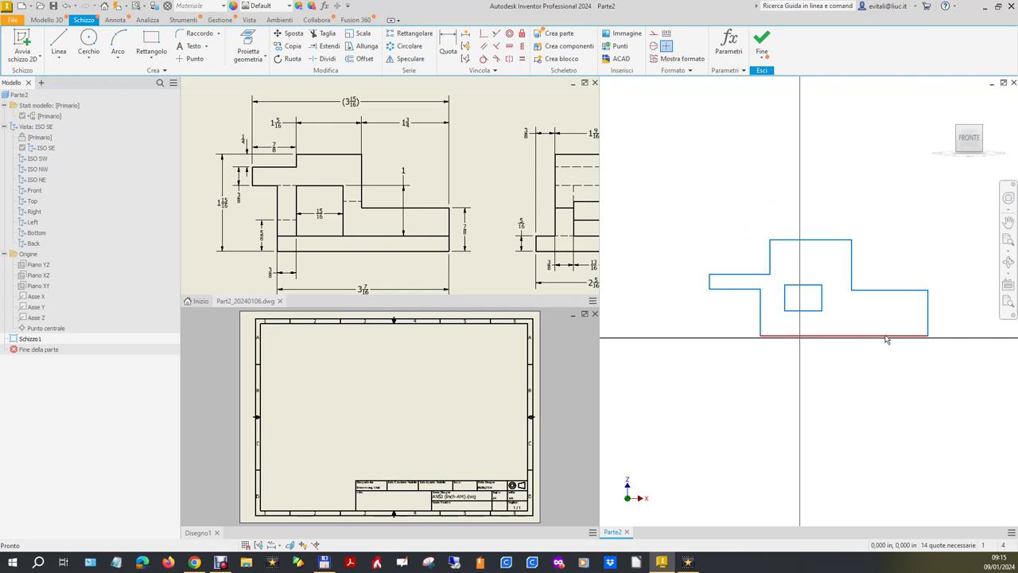
Dimension the bottom edge to 3+7/16 in (3,438).
{"action": "left_click", "coordinate": [447, 49]}
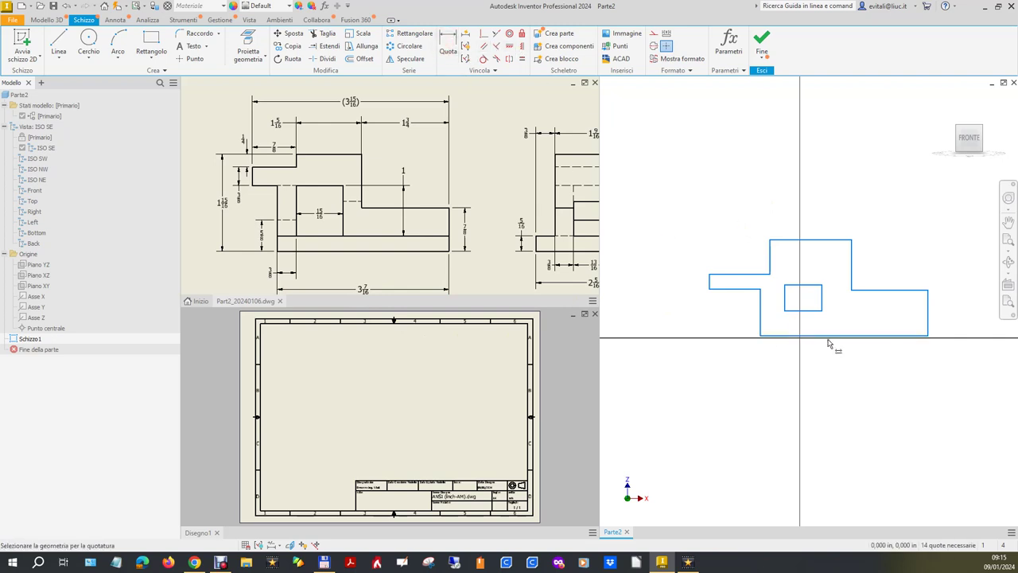
{"action": "left_click", "coordinate": [845, 335]}
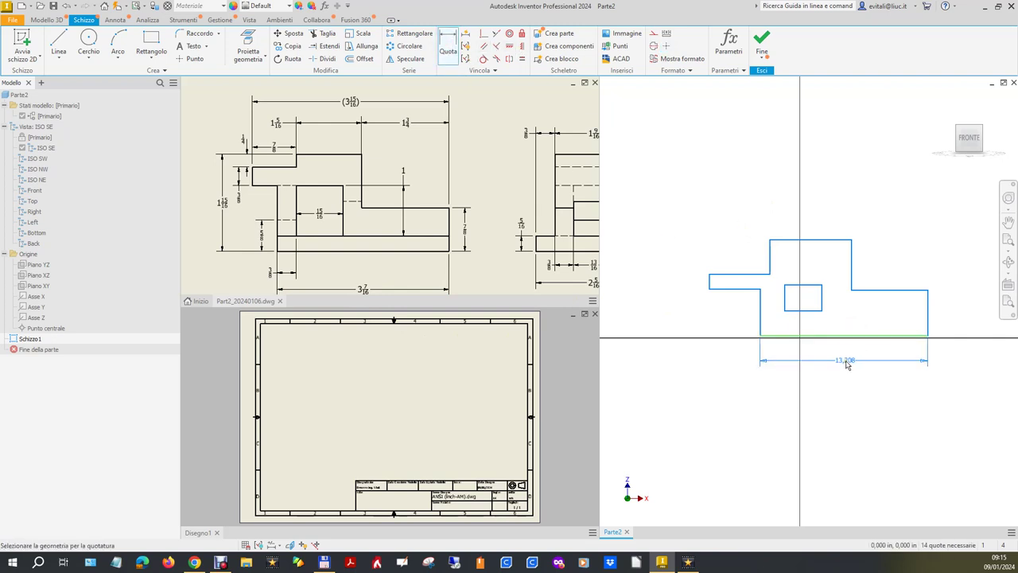
{"action": "left_click", "coordinate": [848, 363]}
{"action": "type", "text": "3+7/16"}
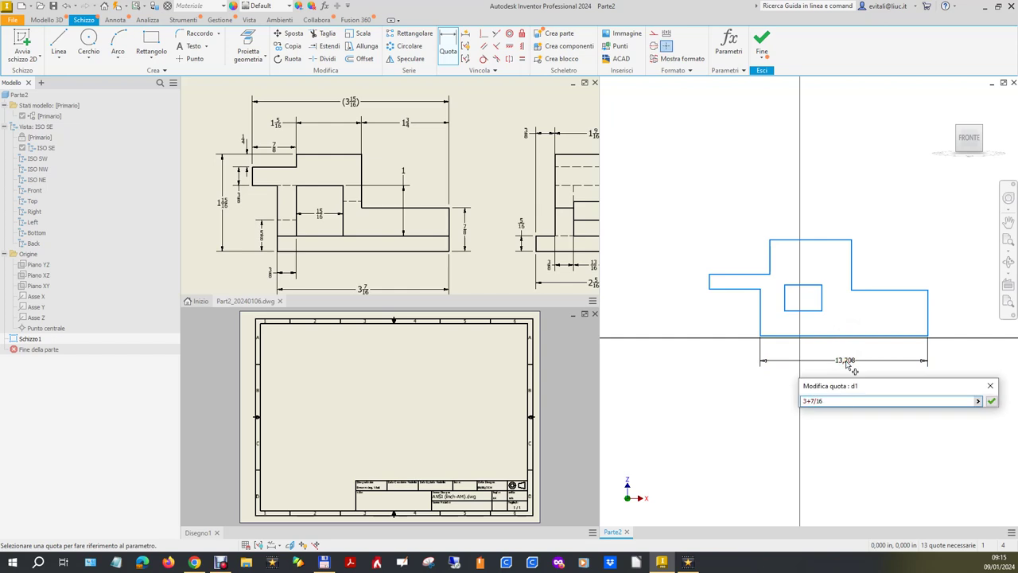
{"action": "key", "text": "Return"}
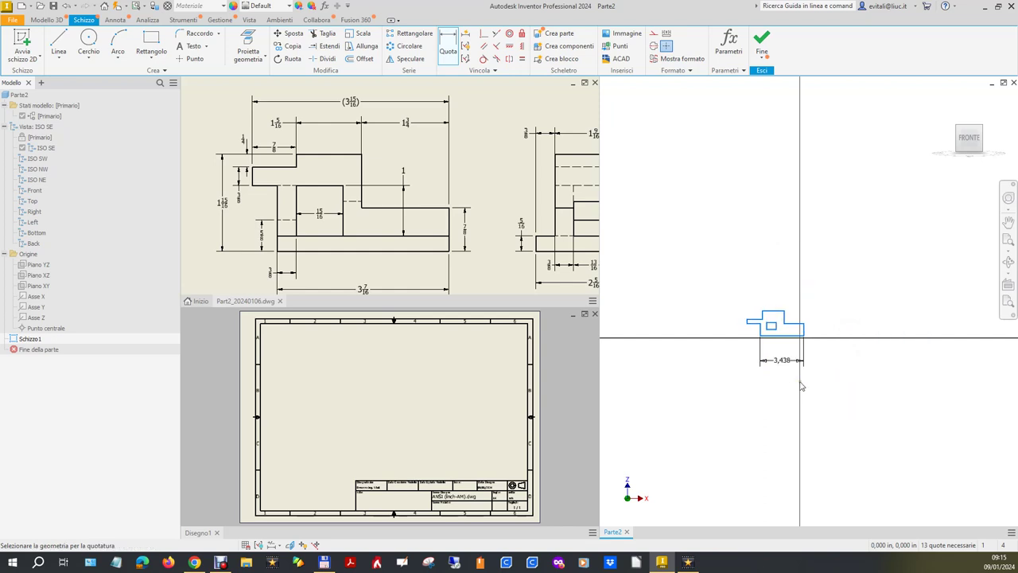
{"action": "scroll", "coordinate": [790, 372], "scroll_direction": "up", "scroll_amount": 3}
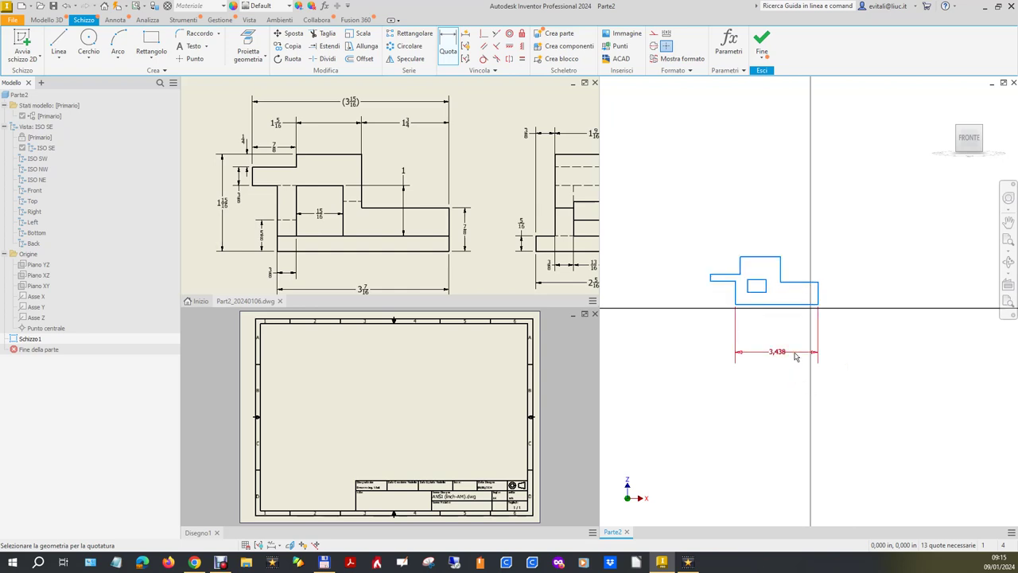
{"action": "scroll", "coordinate": [794, 356], "scroll_direction": "up", "scroll_amount": 3}
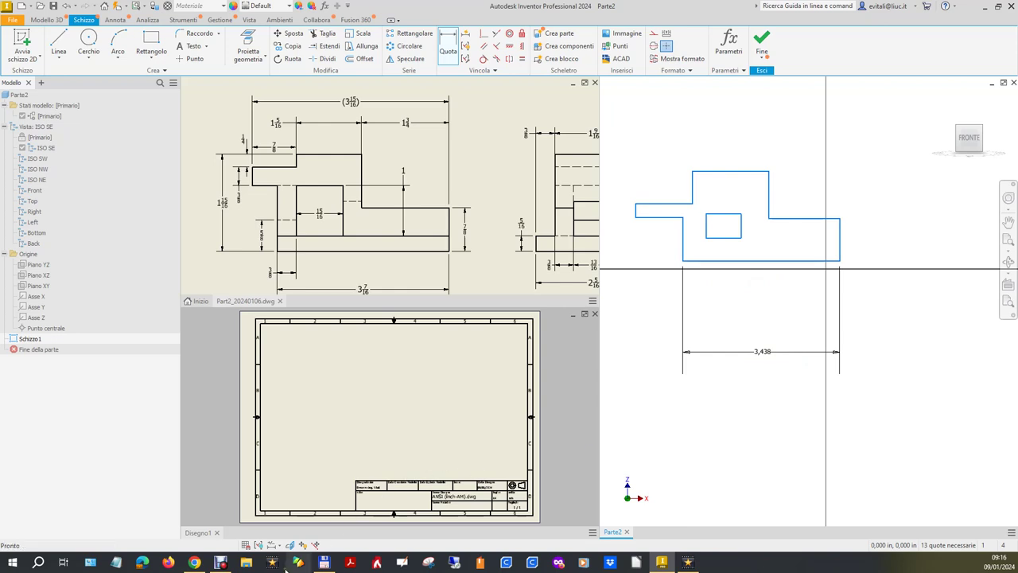
Switch dimension display to Espressione so the base reads d1 = 3 in + 7 in / 16.
{"action": "left_click", "coordinate": [279, 546]}
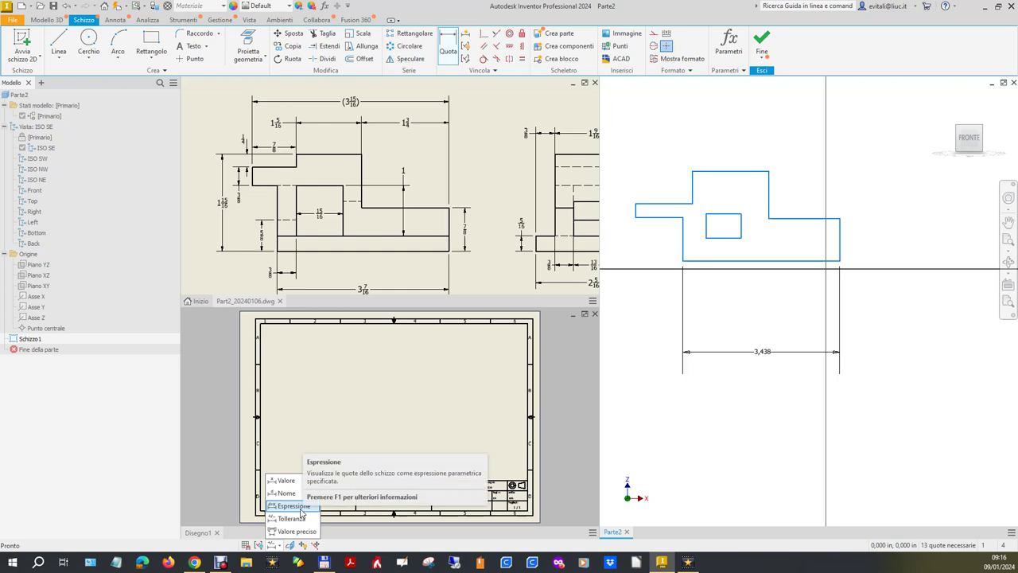
{"action": "left_click", "coordinate": [302, 507]}
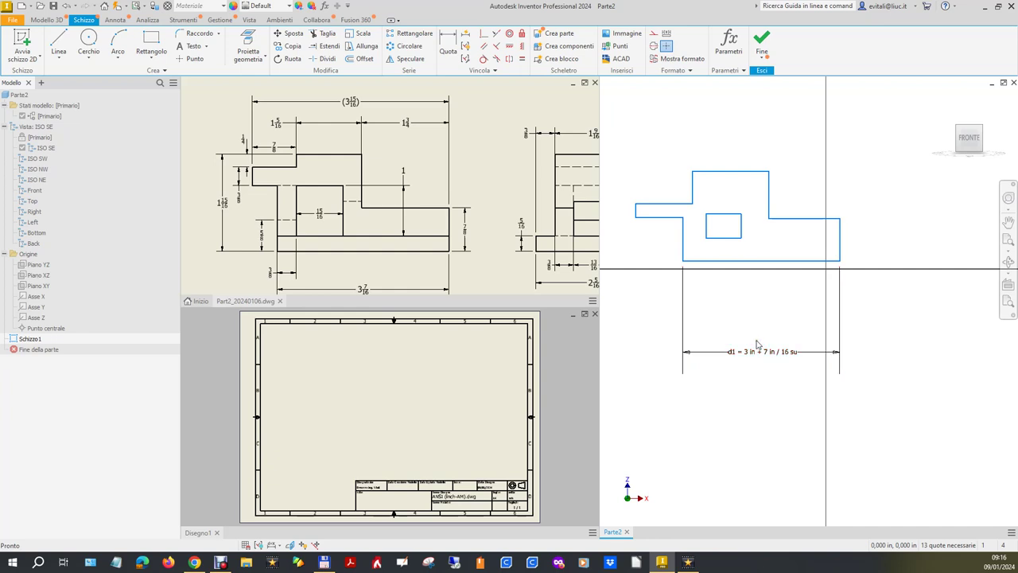
Dimension the right edge height to 7/8 in and the upper-right edge to 1 3/4 in.
{"action": "key", "text": "d"}
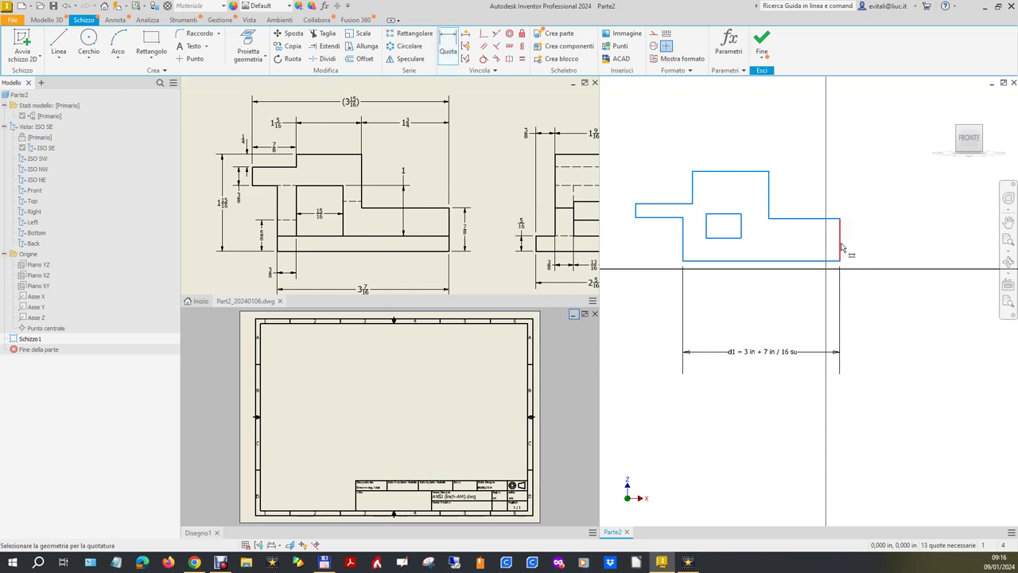
{"action": "left_click", "coordinate": [840, 242]}
{"action": "left_click", "coordinate": [865, 247]}
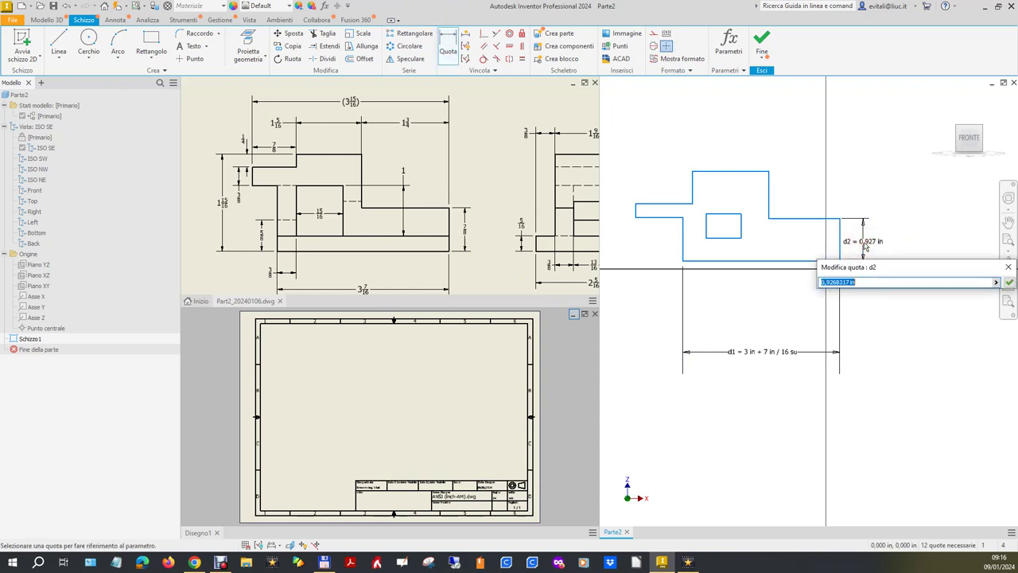
{"action": "type", "text": "7/8"}
{"action": "key", "text": "Return"}
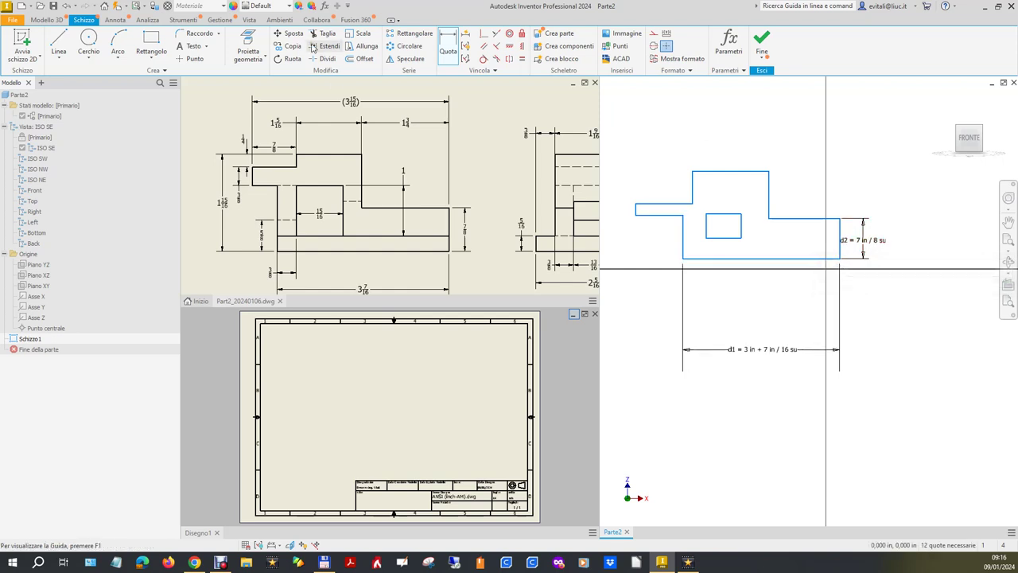
{"action": "left_click", "coordinate": [812, 217]}
{"action": "left_click", "coordinate": [819, 145]}
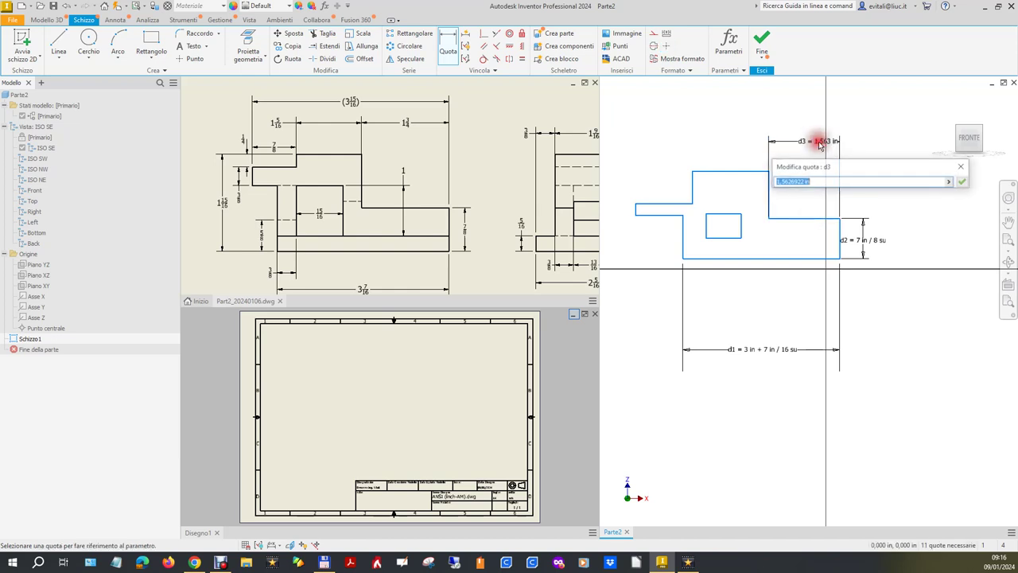
{"action": "type", "text": "1+3/4"}
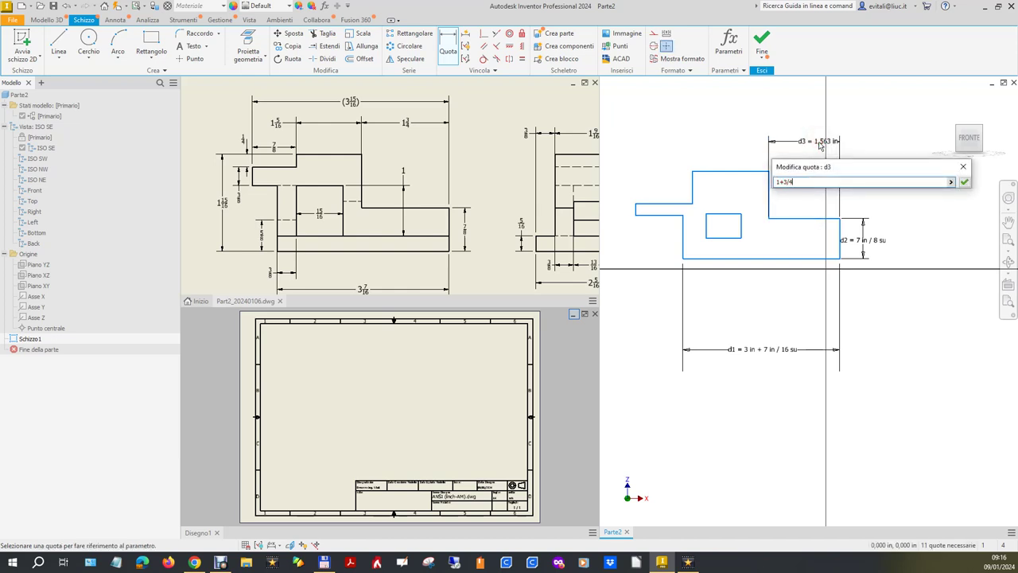
{"action": "key", "text": "Return"}
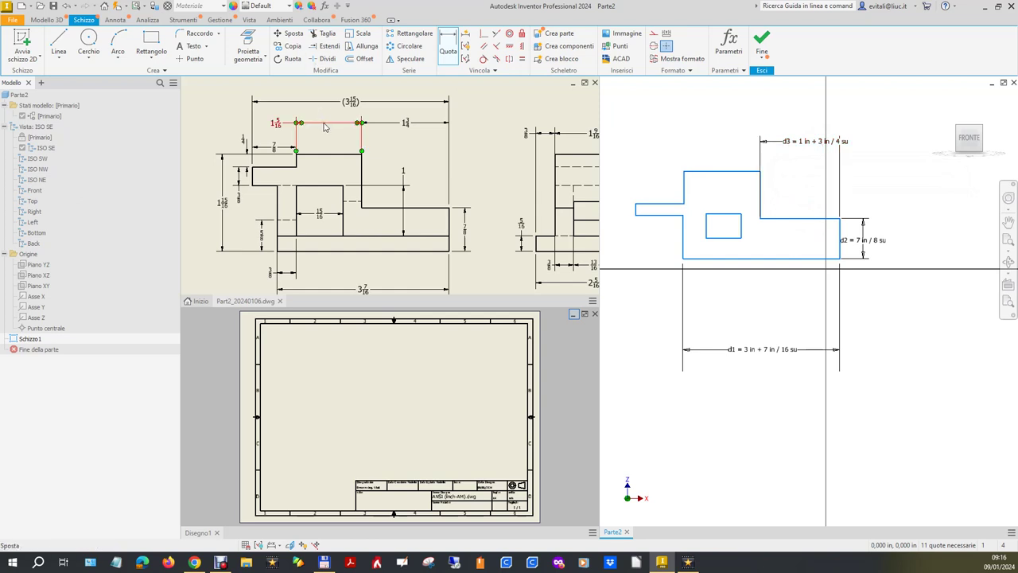
Dimension the top edge to 1 5/16 in and the lower-left ledge to 7/8 in.
{"action": "left_click", "coordinate": [741, 175]}
{"action": "left_click", "coordinate": [733, 143]}
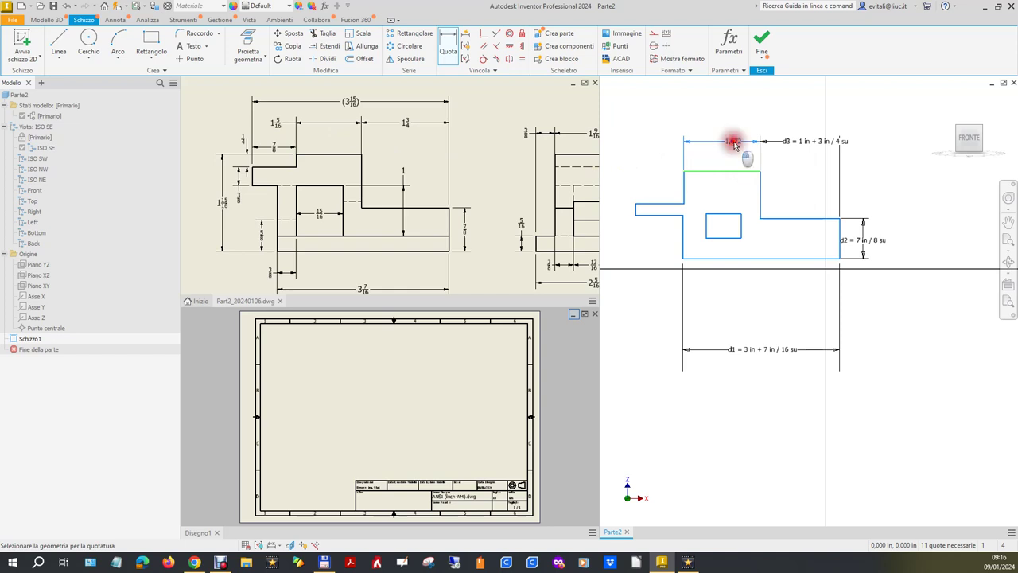
{"action": "type", "text": "1+5/1"}
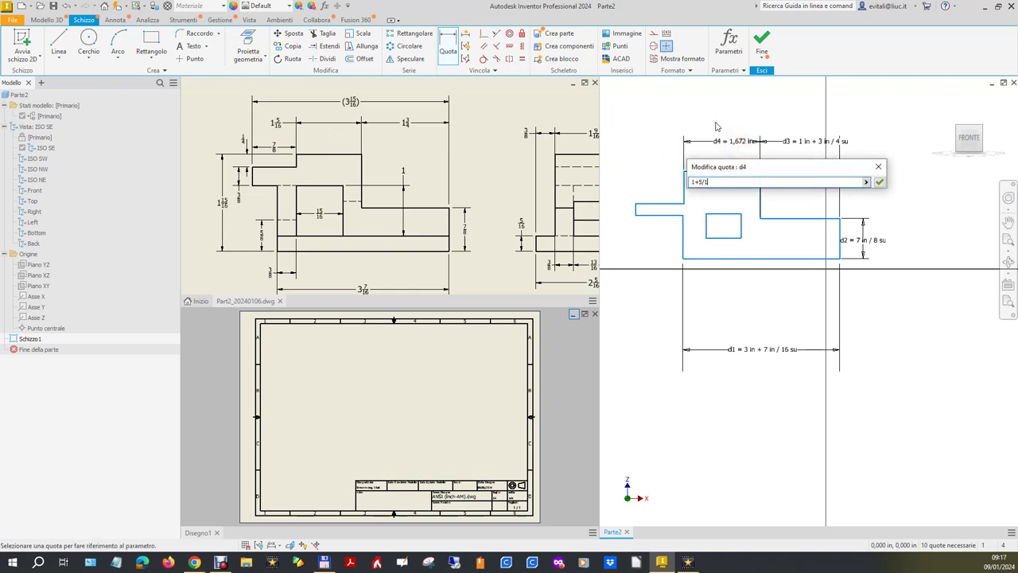
{"action": "type", "text": "6"}
{"action": "key", "text": "Return"}
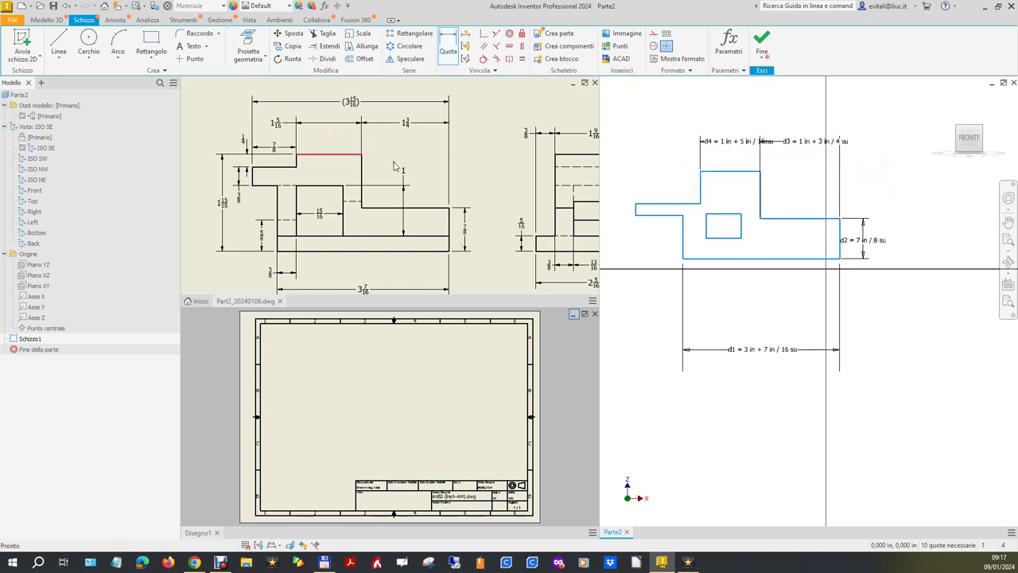
{"action": "left_click", "coordinate": [674, 203]}
{"action": "left_click", "coordinate": [655, 142]}
{"action": "type", "text": "7/8"}
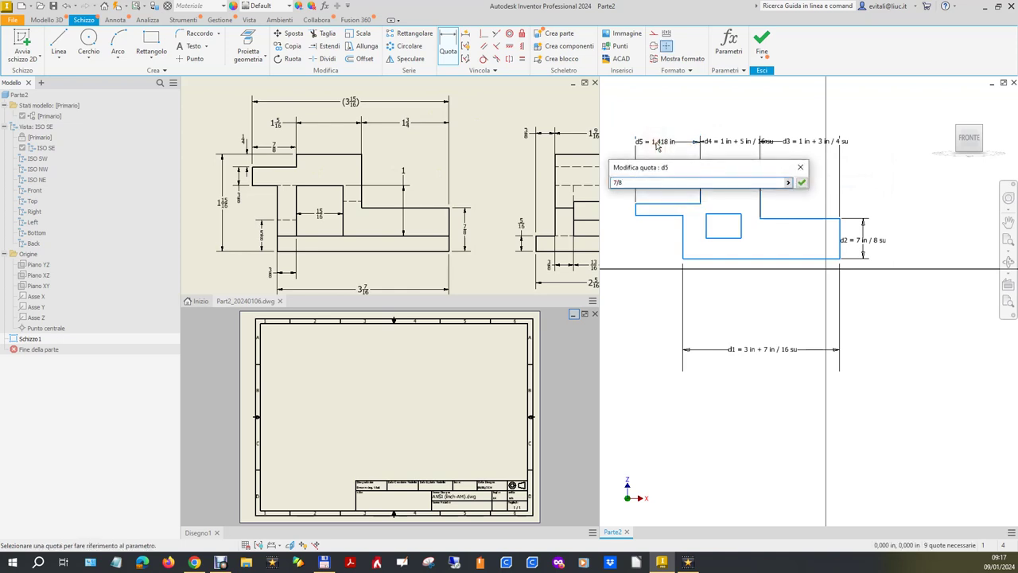
{"action": "key", "text": "Return"}
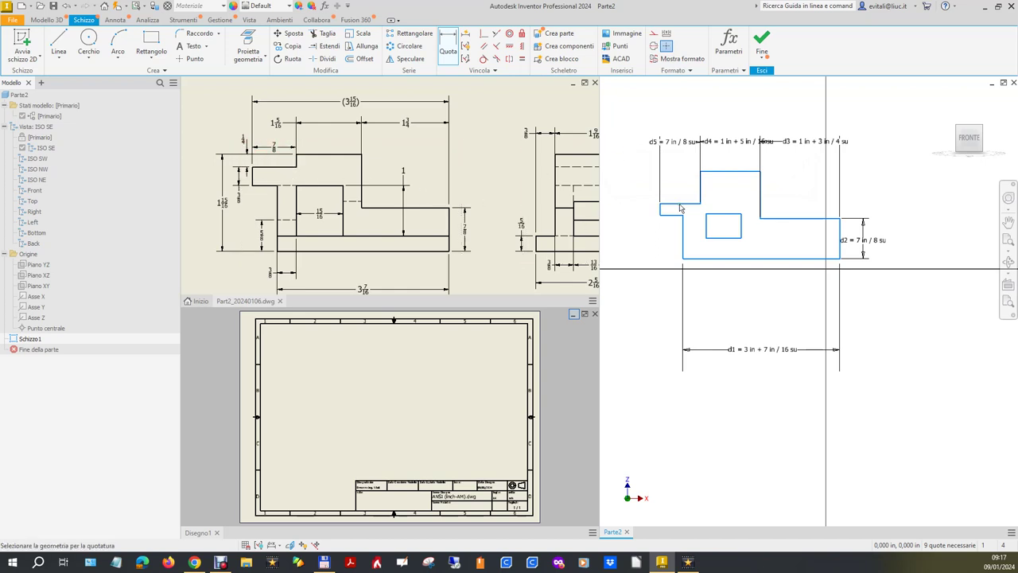
{"action": "left_click", "coordinate": [699, 189]}
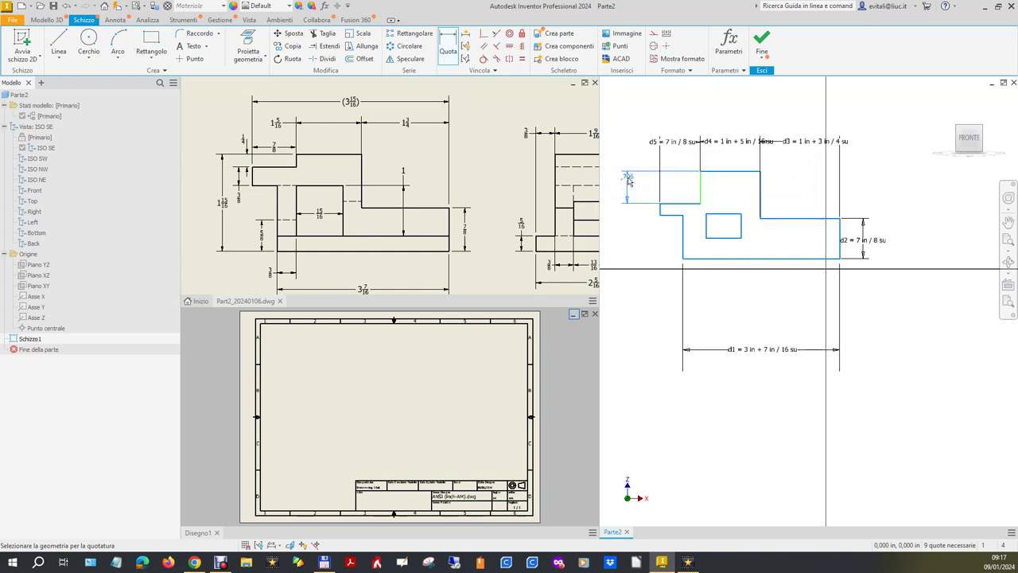
Dimension the left step heights to 1/4 in and 3/8 in.
{"action": "left_click", "coordinate": [624, 163]}
{"action": "type", "text": "1"}
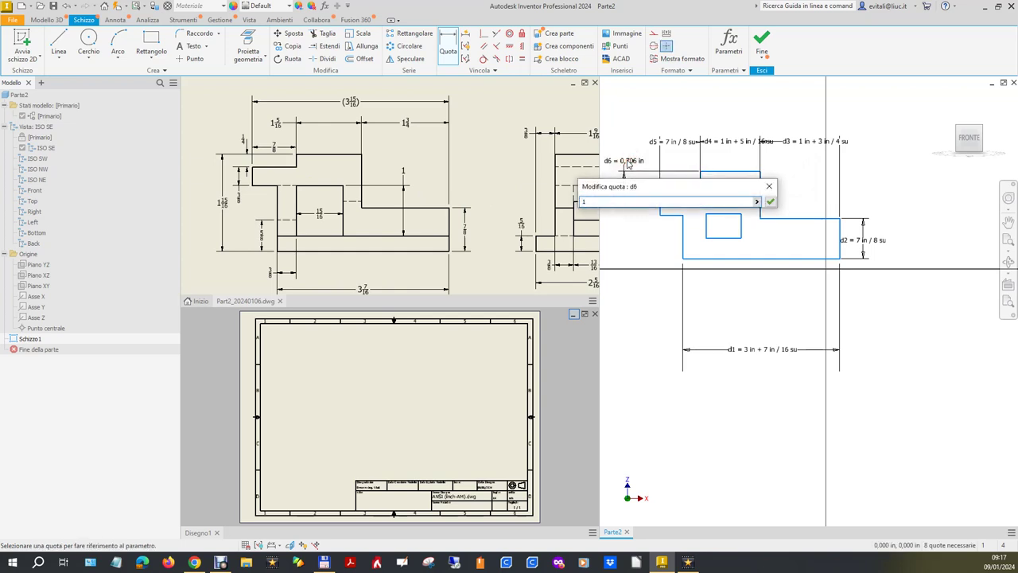
{"action": "type", "text": "4"}
{"action": "key", "text": "Return"}
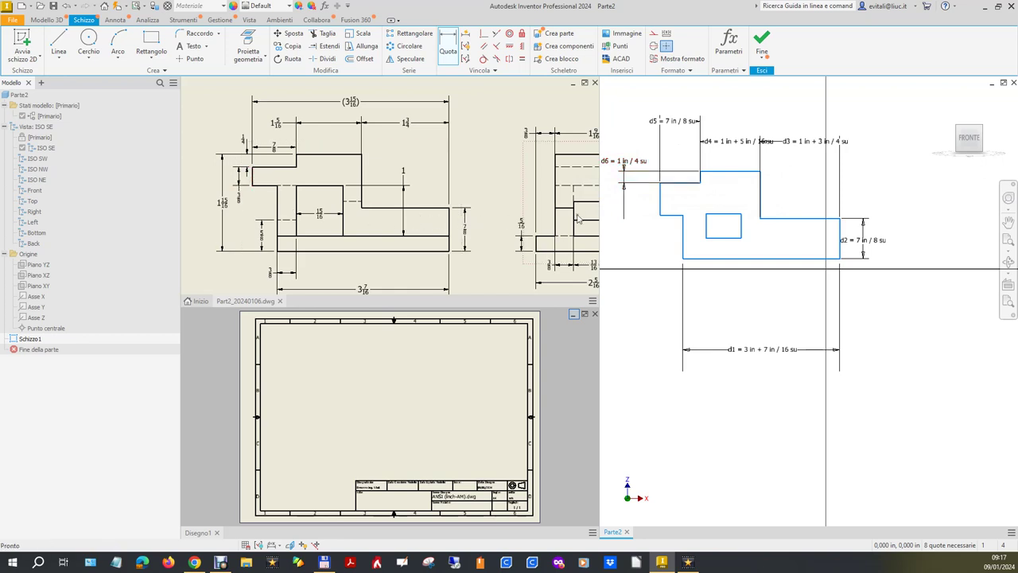
{"action": "left_click", "coordinate": [659, 199]}
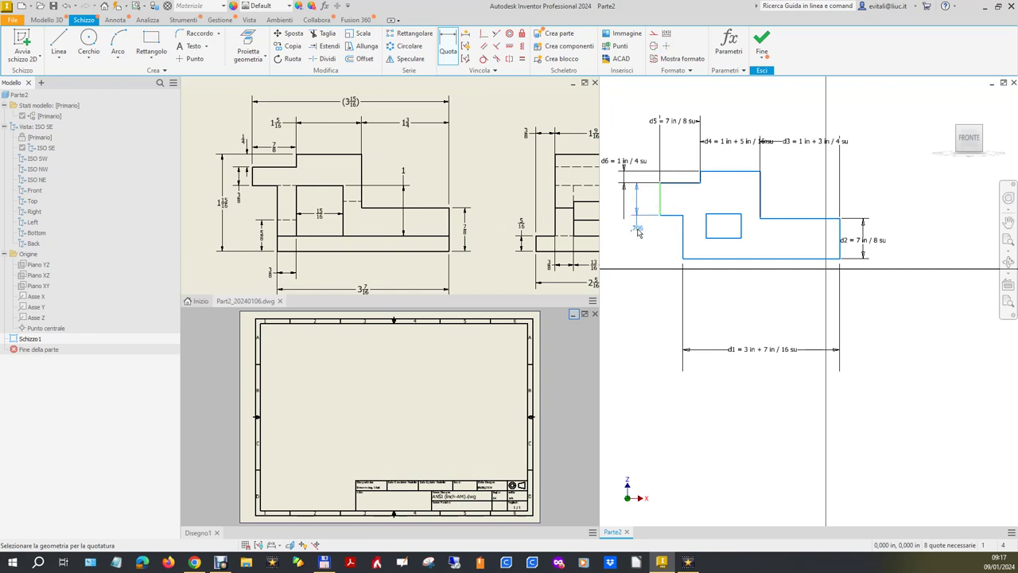
{"action": "left_click", "coordinate": [638, 232]}
{"action": "type", "text": "3/8"}
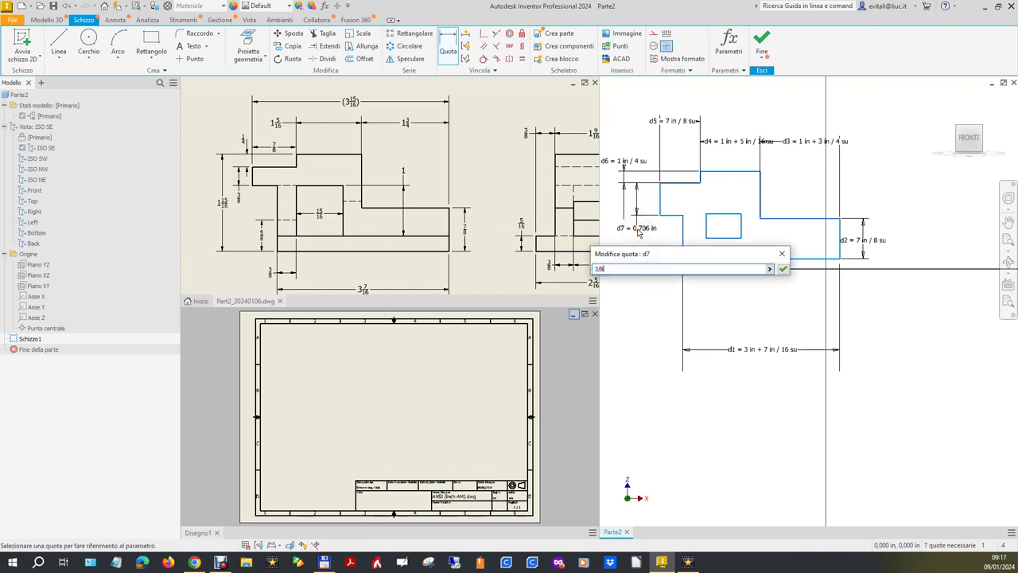
{"action": "key", "text": "Return"}
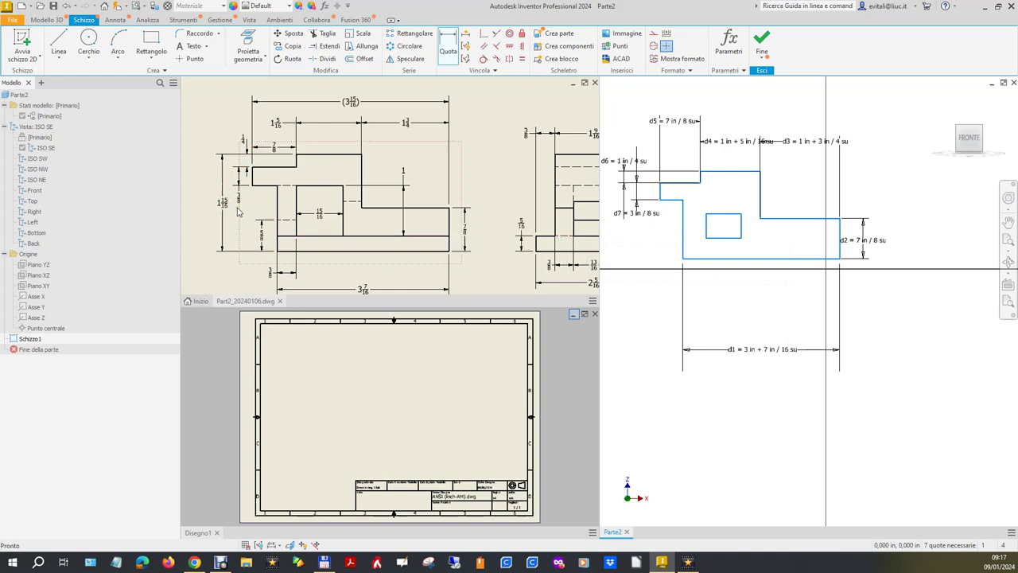
Set the overall top-to-bottom height to 1 15/16 in.
{"action": "left_click", "coordinate": [450, 48]}
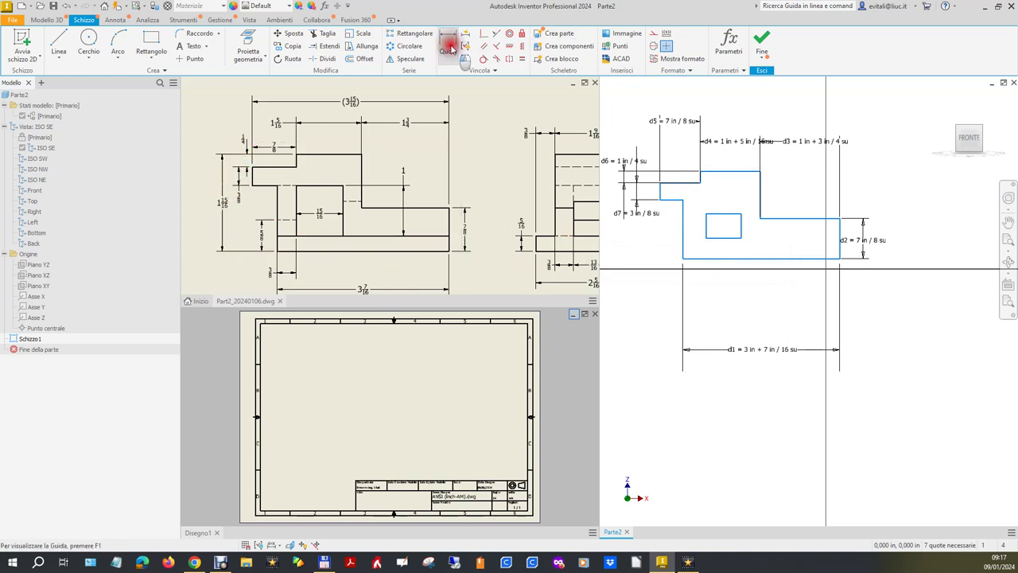
{"action": "left_click", "coordinate": [730, 170]}
{"action": "left_click", "coordinate": [787, 262]}
{"action": "scroll", "coordinate": [935, 251], "scroll_direction": "down", "scroll_amount": 2}
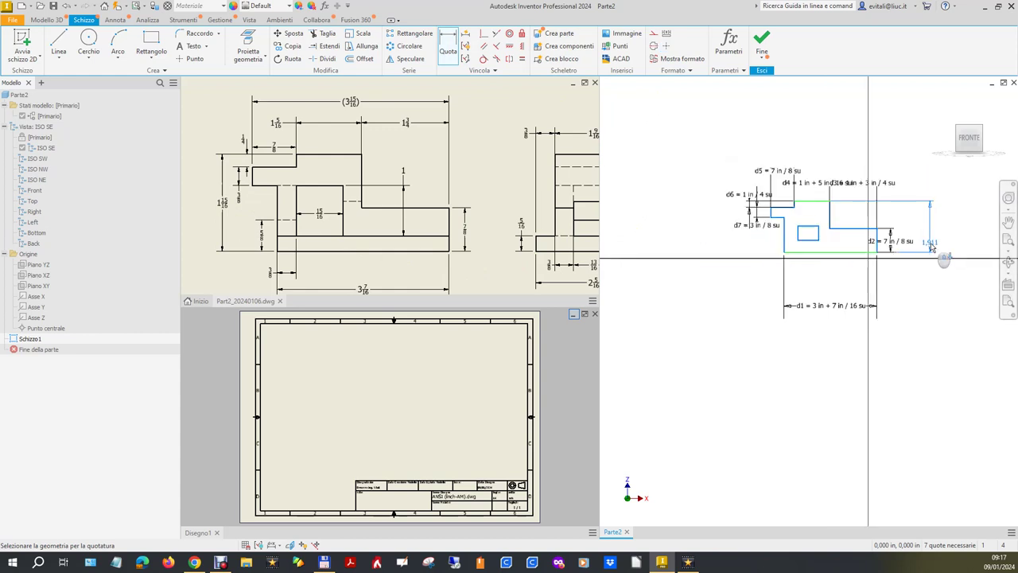
{"action": "left_click", "coordinate": [709, 227]}
{"action": "type", "text": "1+15/16"}
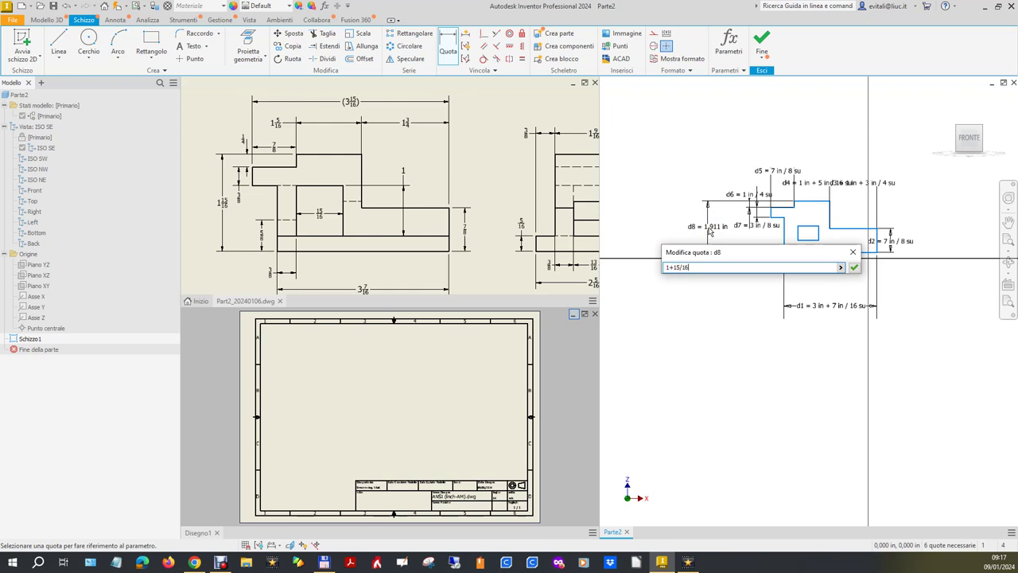
{"action": "key", "text": "Return"}
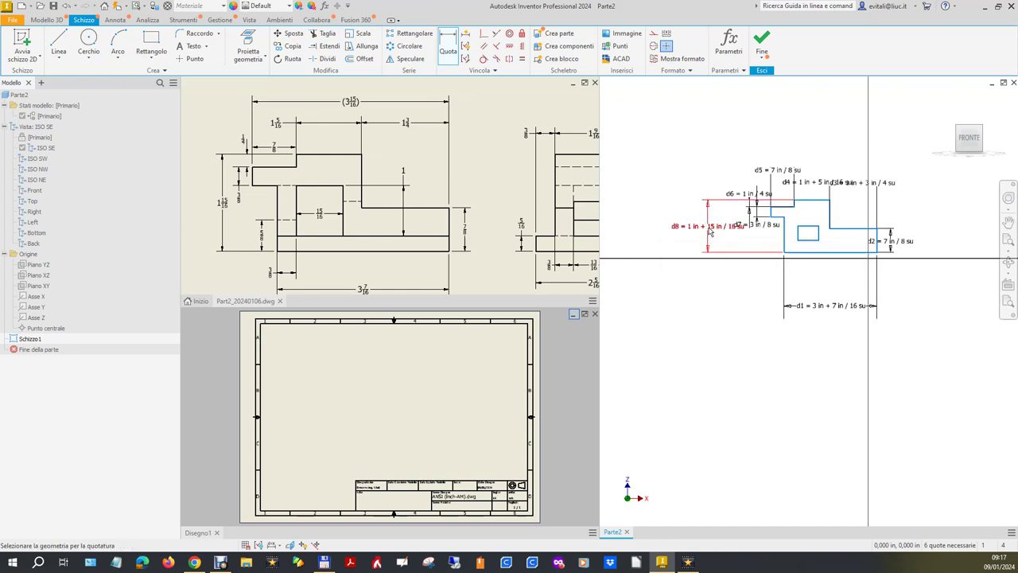
{"action": "scroll", "coordinate": [938, 227], "scroll_direction": "up", "scroll_amount": 3}
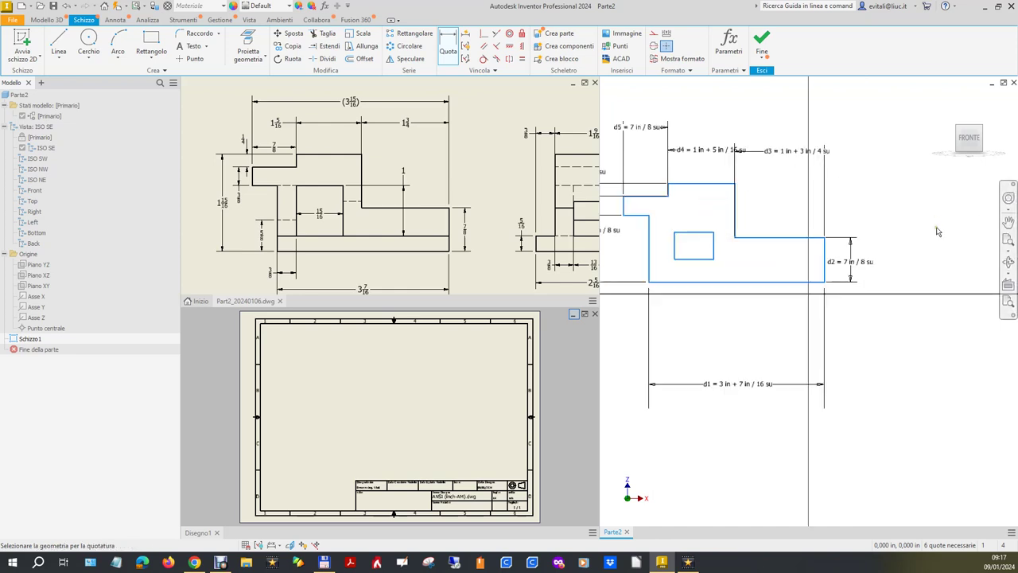
{"action": "scroll", "coordinate": [934, 267], "scroll_direction": "down", "scroll_amount": 2}
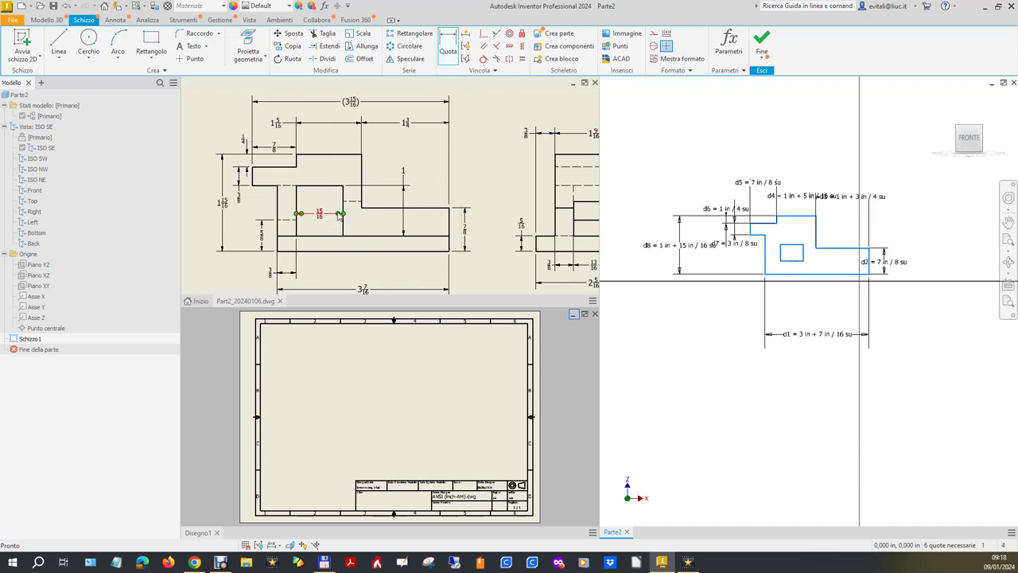
Dimension the inner rectangle as 15/16 in wide and 1 in tall.
{"action": "left_click", "coordinate": [791, 260]}
{"action": "left_click", "coordinate": [798, 292]}
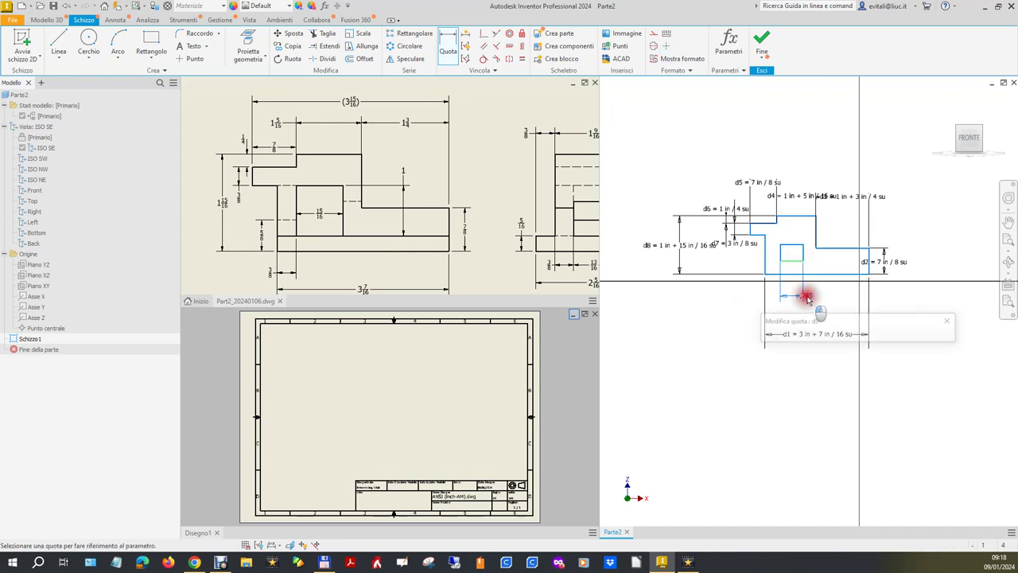
{"action": "type", "text": "15"}
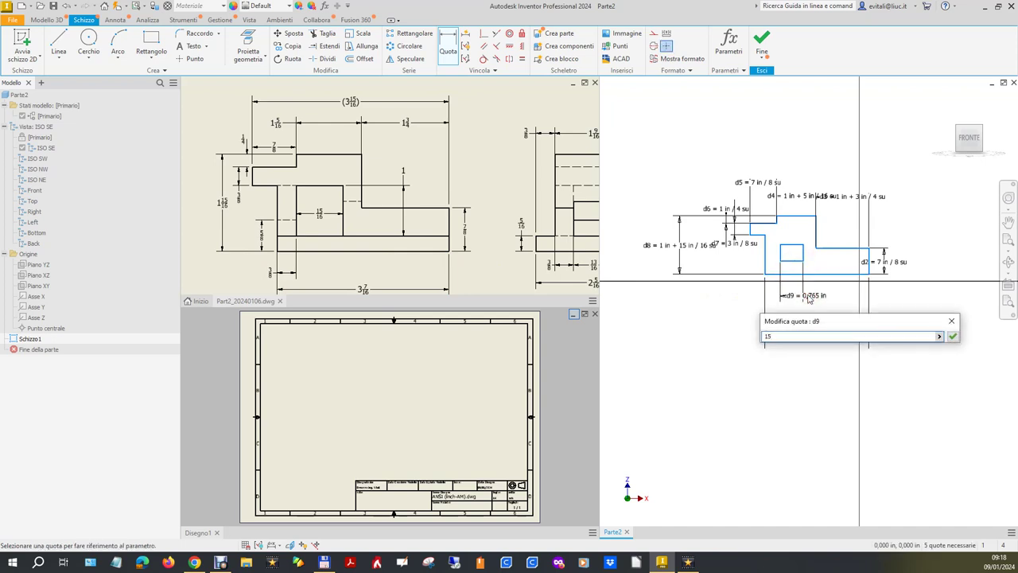
{"action": "type", "text": "6"}
{"action": "key", "text": "Return"}
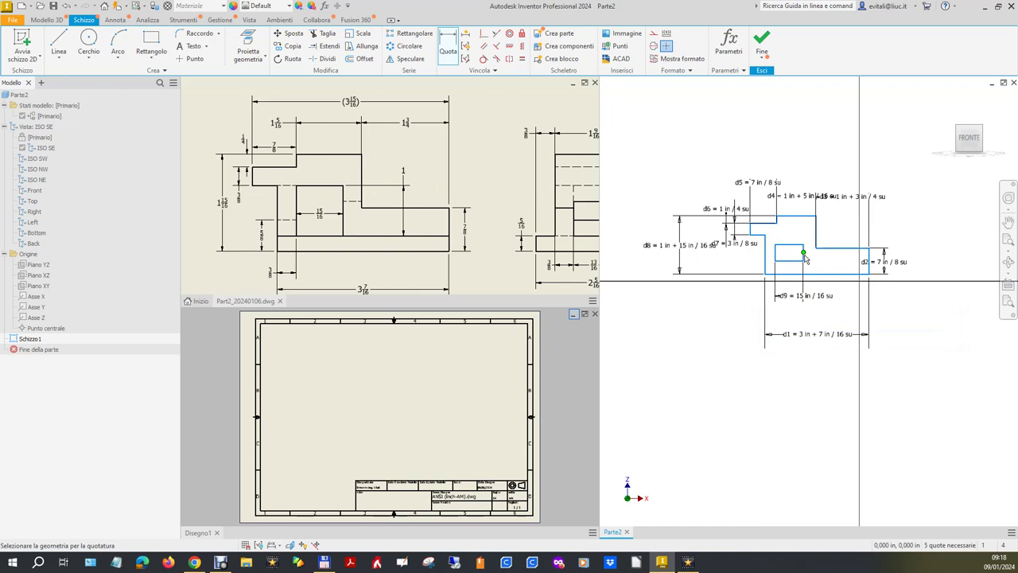
{"action": "left_click", "coordinate": [803, 253]}
{"action": "left_click", "coordinate": [830, 230]}
{"action": "type", "text": "1"}
{"action": "key", "text": "Return"}
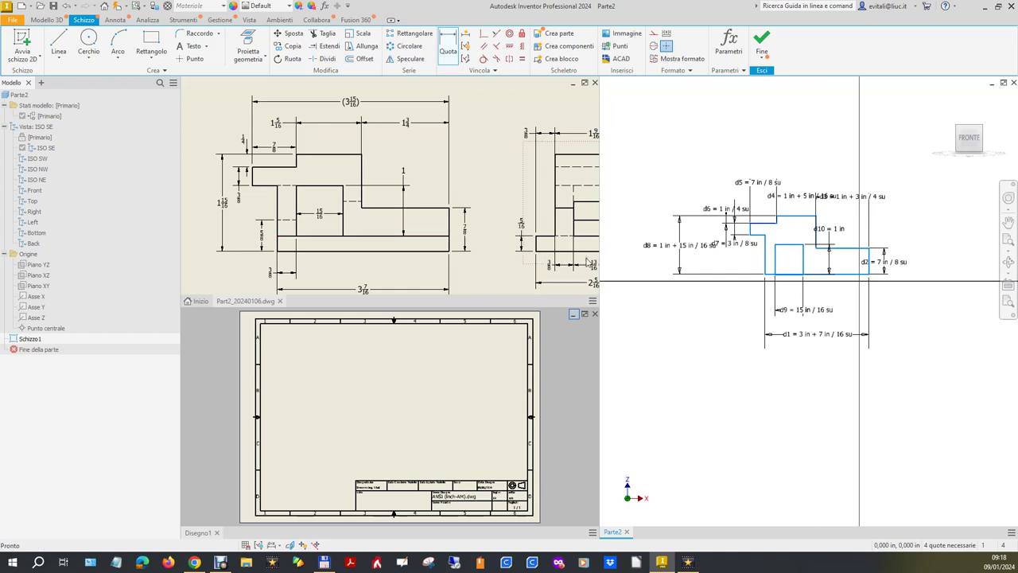
Drag the opening's top edge slightly upward.
{"action": "key", "text": "Escape"}
{"action": "left_click_drag", "start_coordinate": [789, 248], "coordinate": [787, 239]}
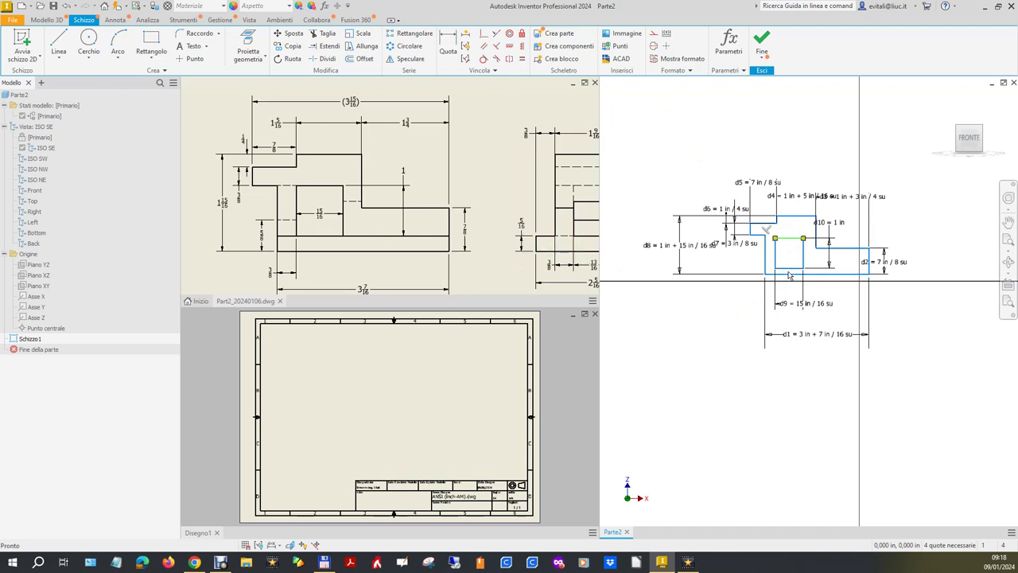
{"action": "key", "text": "d"}
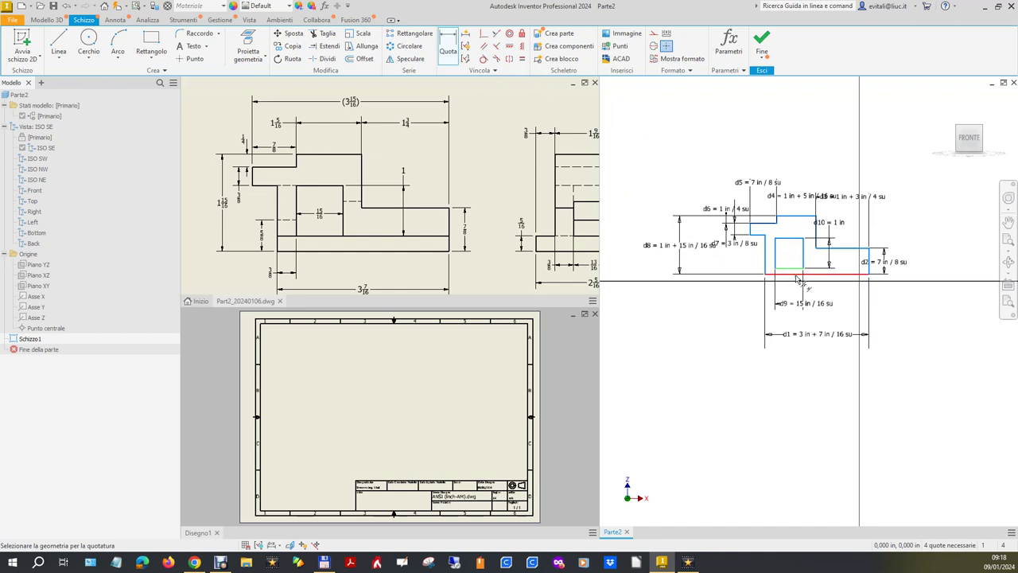
Add the 5/16 in lower-left offset and the 3/8 in gap between the vertical lines.
{"action": "left_click", "coordinate": [798, 279]}
{"action": "left_click", "coordinate": [727, 296]}
{"action": "type", "text": "5/16"}
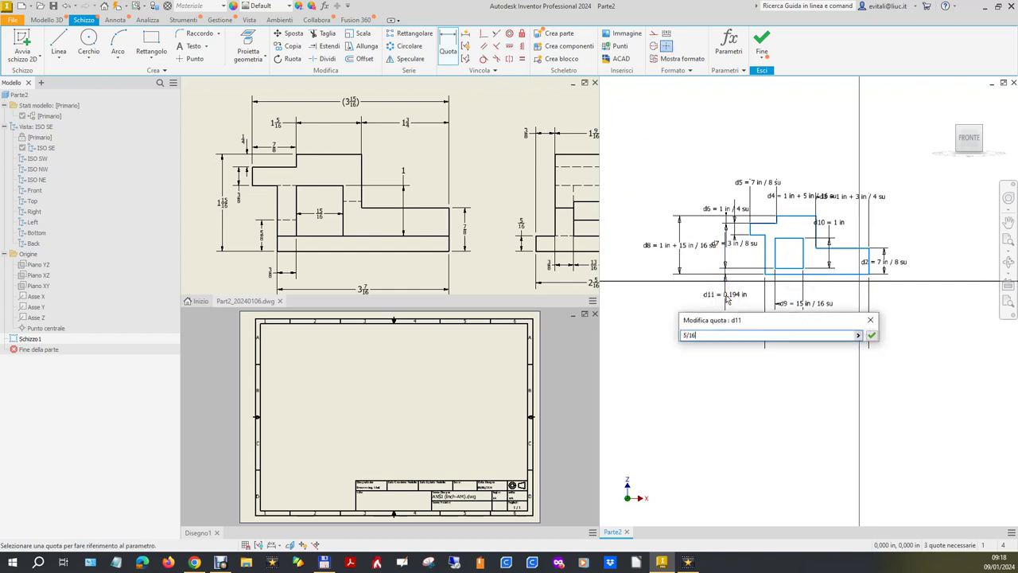
{"action": "key", "text": "Return"}
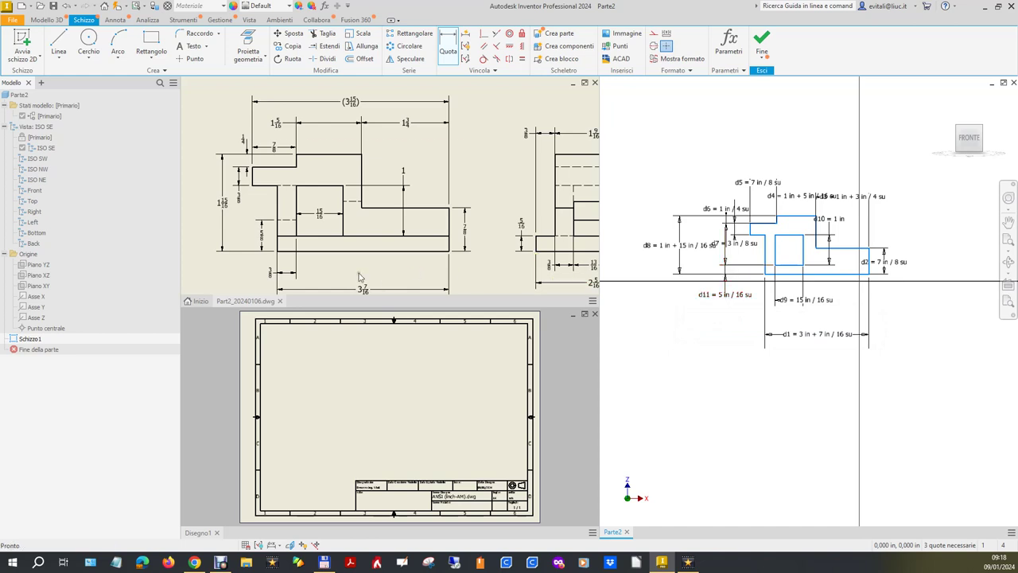
{"action": "left_click", "coordinate": [764, 256]}
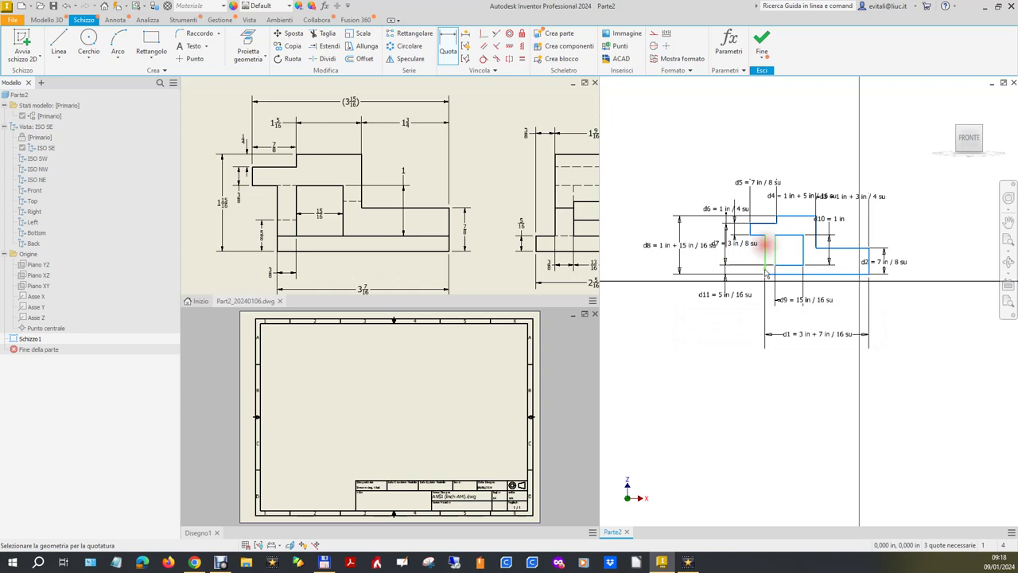
{"action": "left_click", "coordinate": [746, 326]}
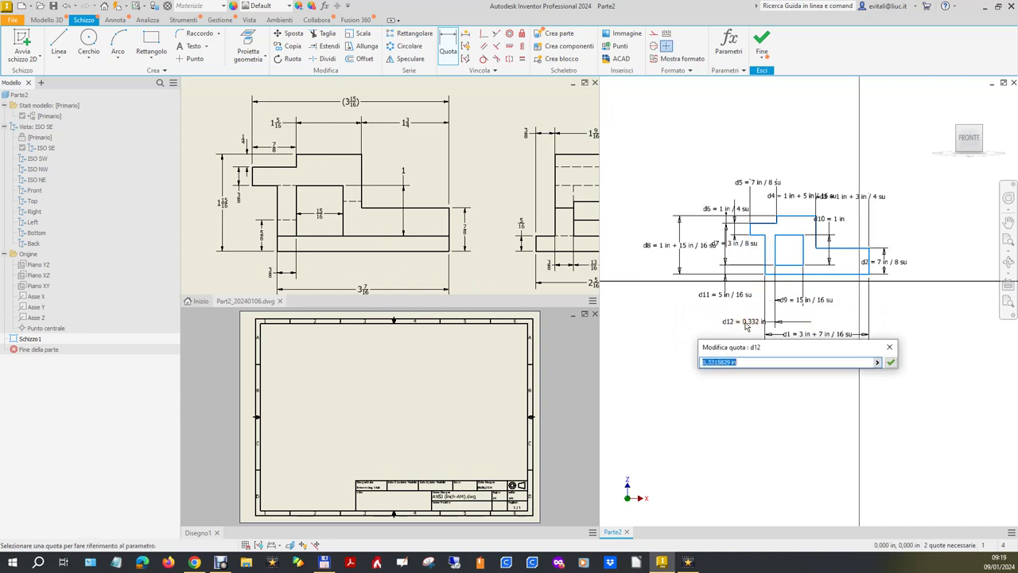
{"action": "type", "text": "3/8"}
{"action": "key", "text": "Return"}
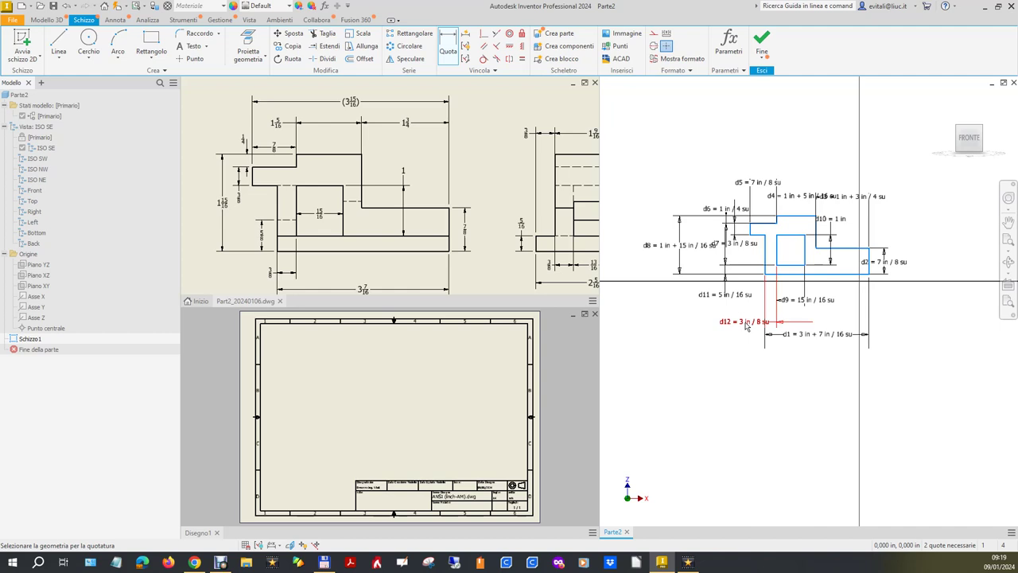
Make the bottom edge's midpoint coincident with the part origin and finish the sketch.
{"action": "left_click", "coordinate": [746, 326]}
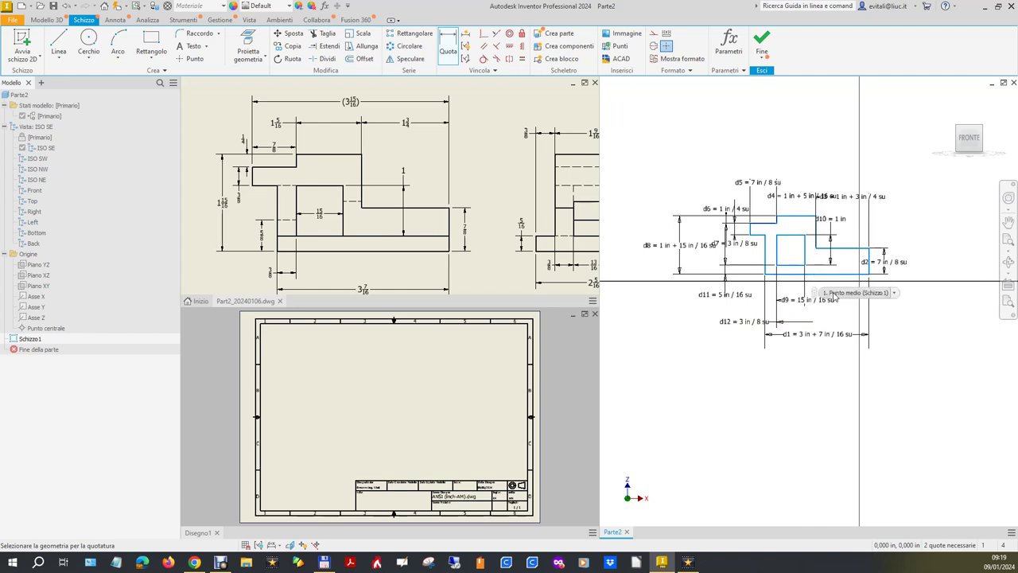
{"action": "left_click", "coordinate": [480, 34]}
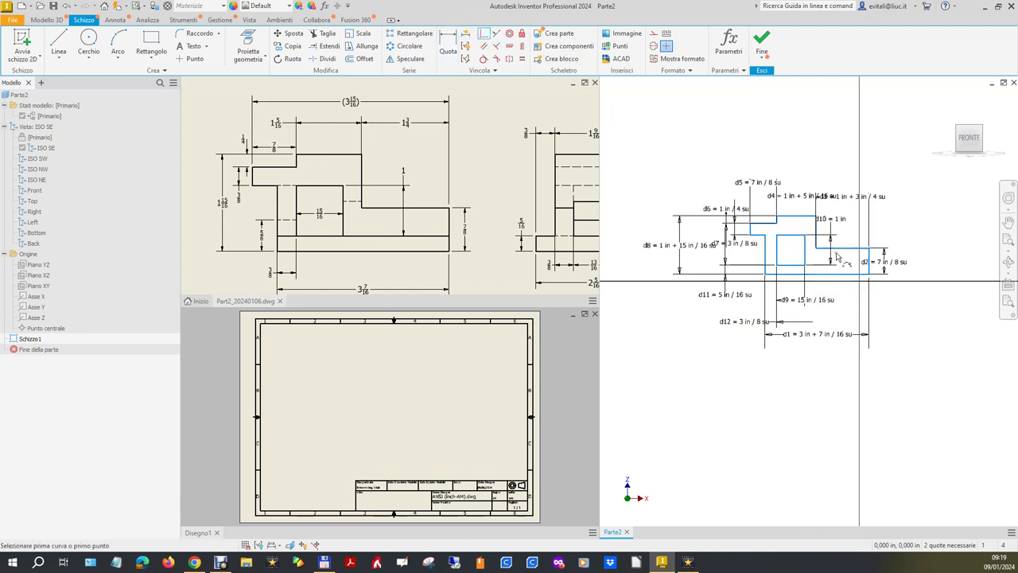
{"action": "left_click", "coordinate": [817, 274]}
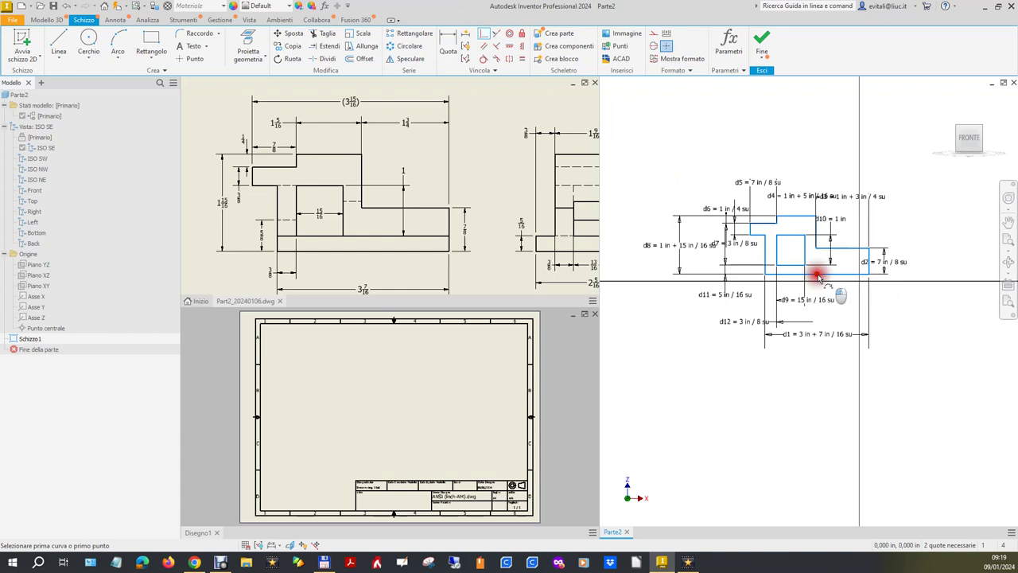
{"action": "left_click", "coordinate": [67, 326]}
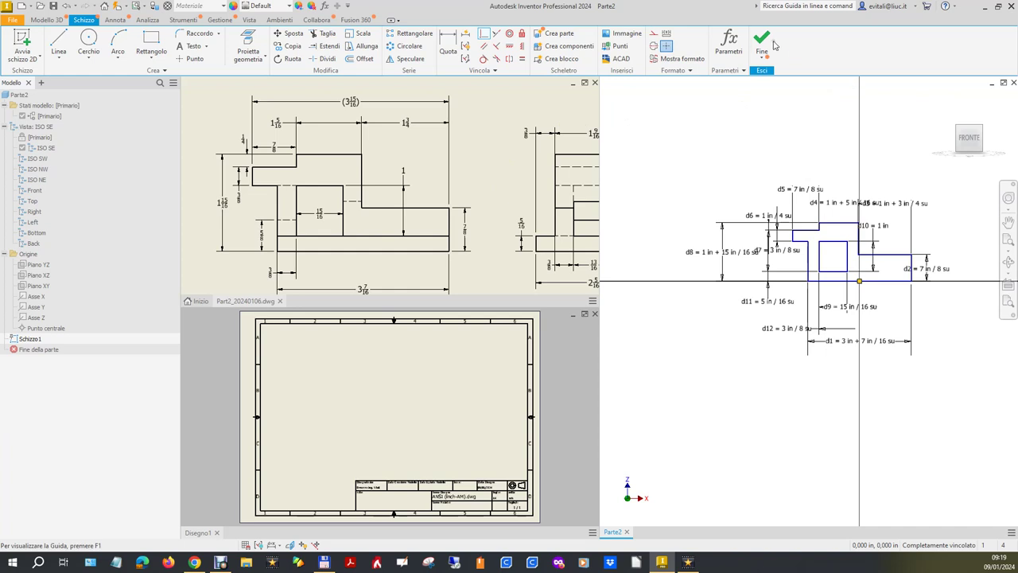
{"action": "left_click", "coordinate": [762, 42]}
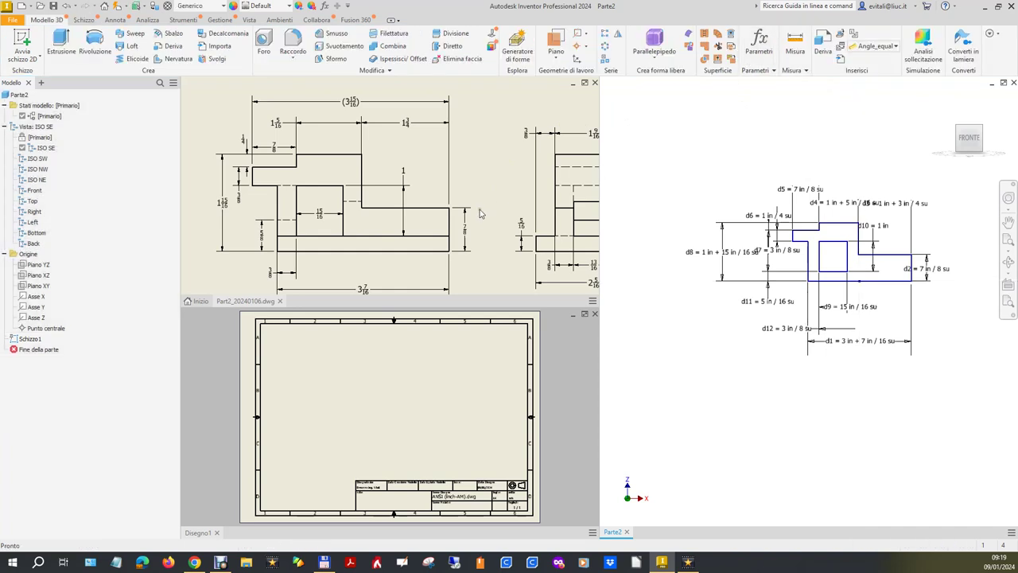
Zoom into the reference drawing's dimensioned side view.
{"action": "left_click", "coordinate": [203, 225]}
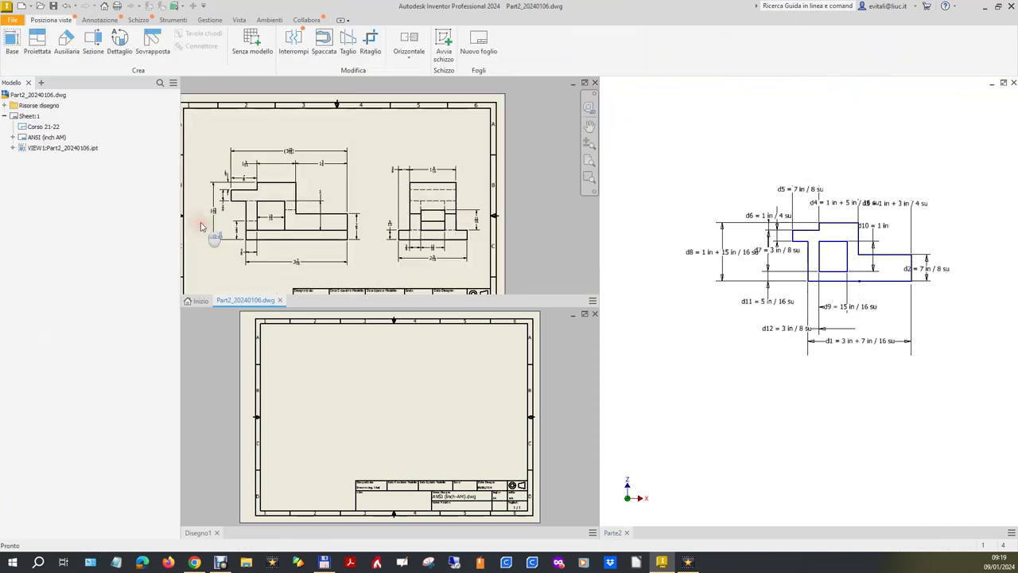
{"action": "scroll", "coordinate": [428, 270], "scroll_direction": "down", "scroll_amount": 5}
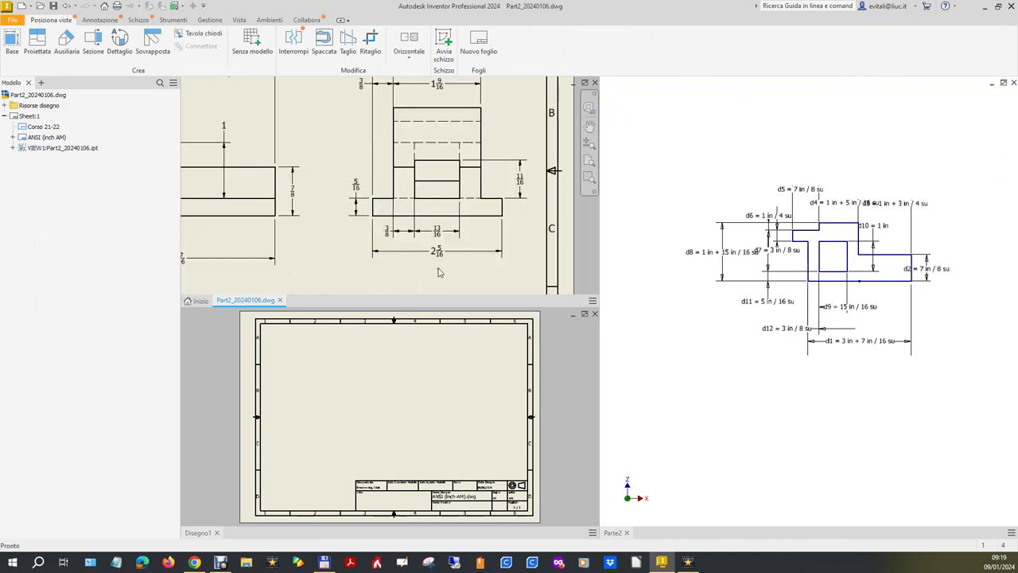
{"action": "left_click", "coordinate": [985, 106]}
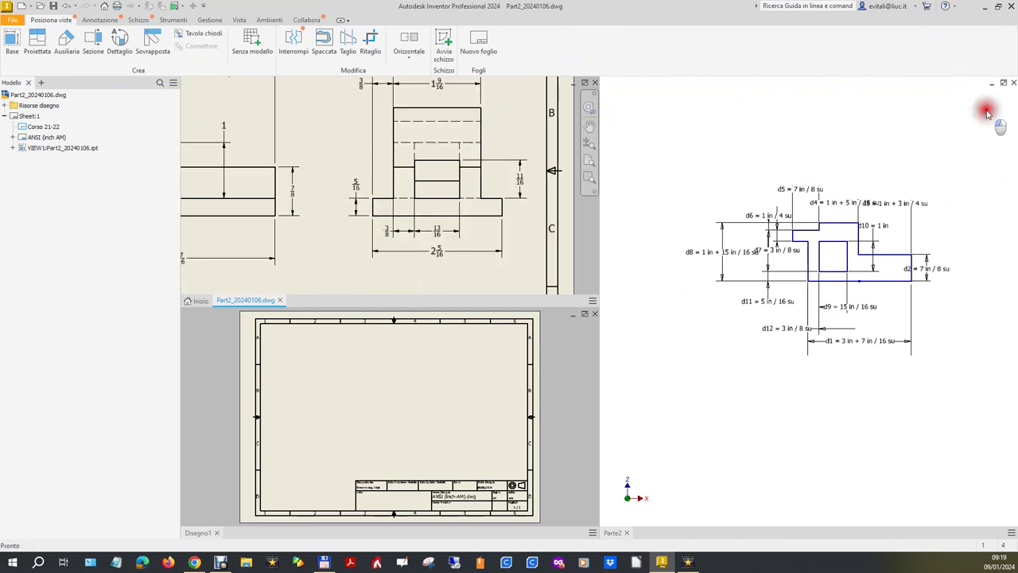
From the home view, start an extrusion of the sketch's outer profile.
{"action": "left_click", "coordinate": [942, 97]}
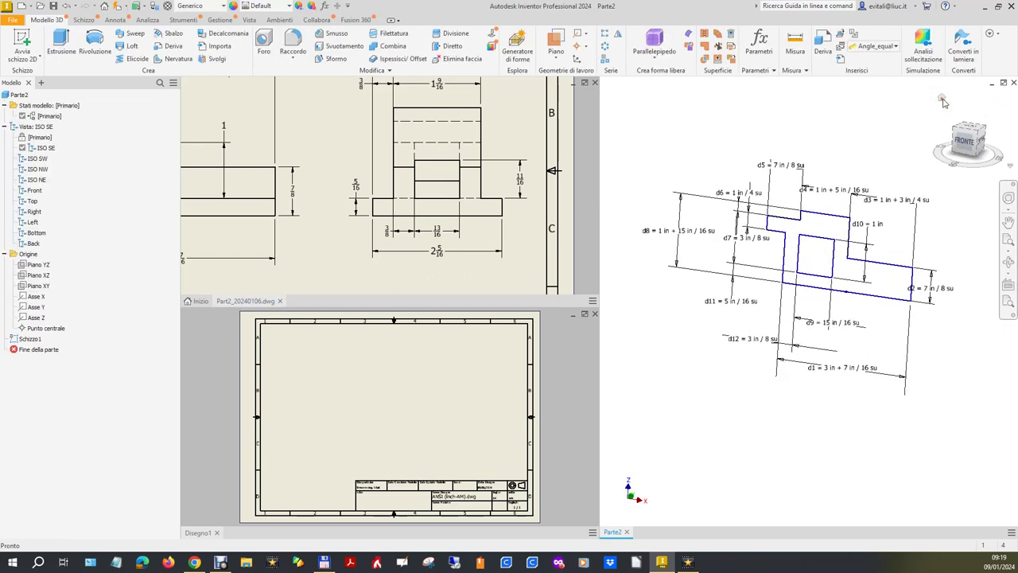
{"action": "left_click", "coordinate": [58, 43]}
{"action": "left_click", "coordinate": [837, 234]}
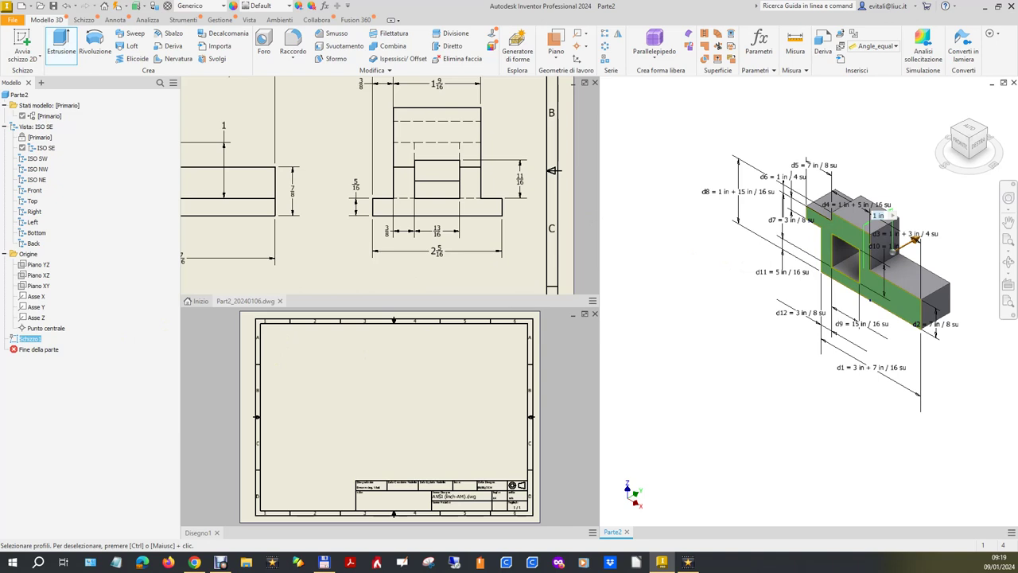
Set the extrusion to 2+5/16 in, symmetric about the sketch plane, and confirm.
{"action": "type", "text": "2"}
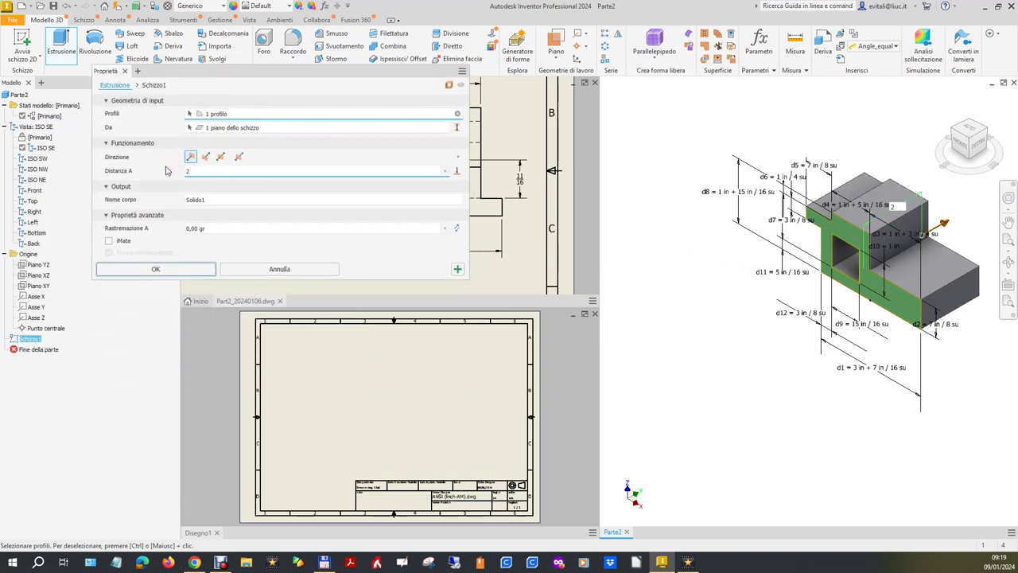
{"action": "type", "text": "+5/16"}
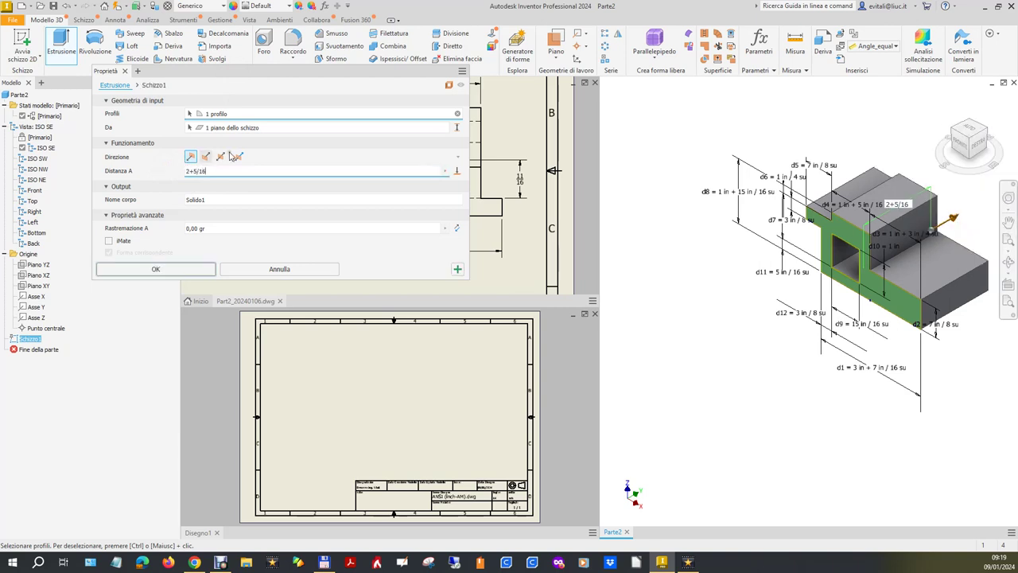
{"action": "left_click", "coordinate": [220, 158]}
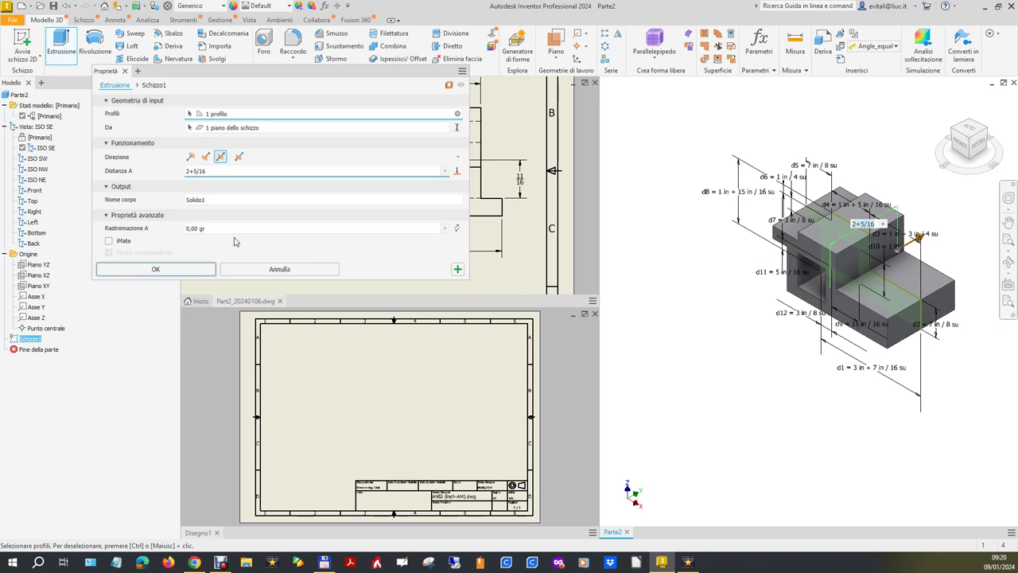
{"action": "left_click", "coordinate": [193, 270]}
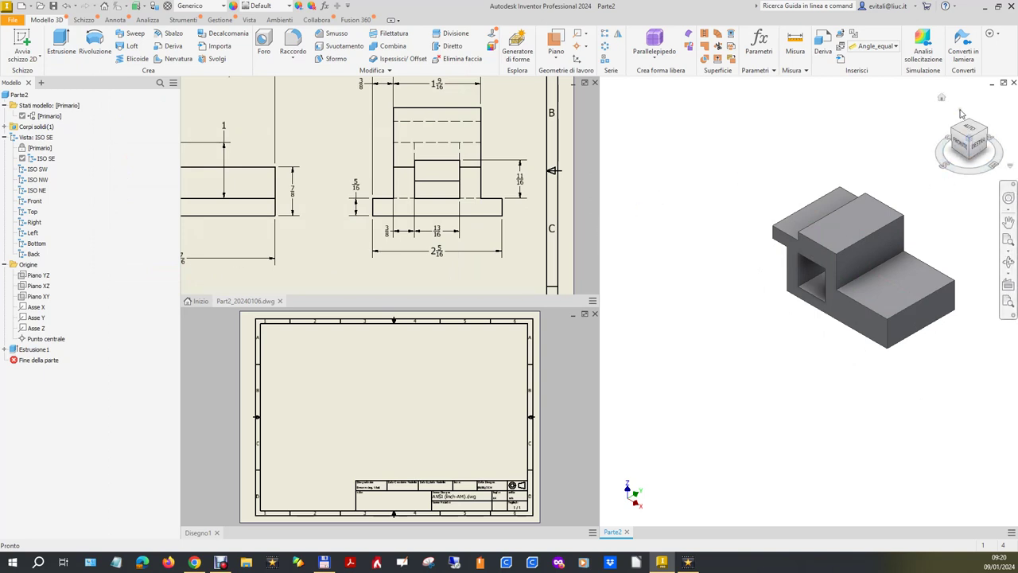
Set the ViewCube home view to fit the model, then return to it.
{"action": "right_click", "coordinate": [943, 99]}
{"action": "mouse_move", "coordinate": [953, 161]}
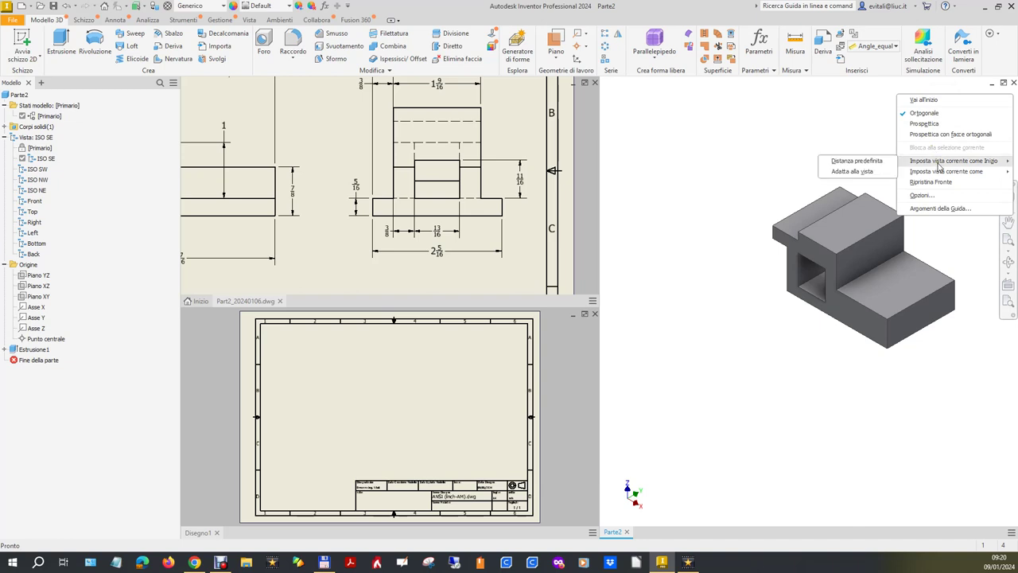
{"action": "left_click", "coordinate": [874, 170]}
{"action": "left_click", "coordinate": [942, 98]}
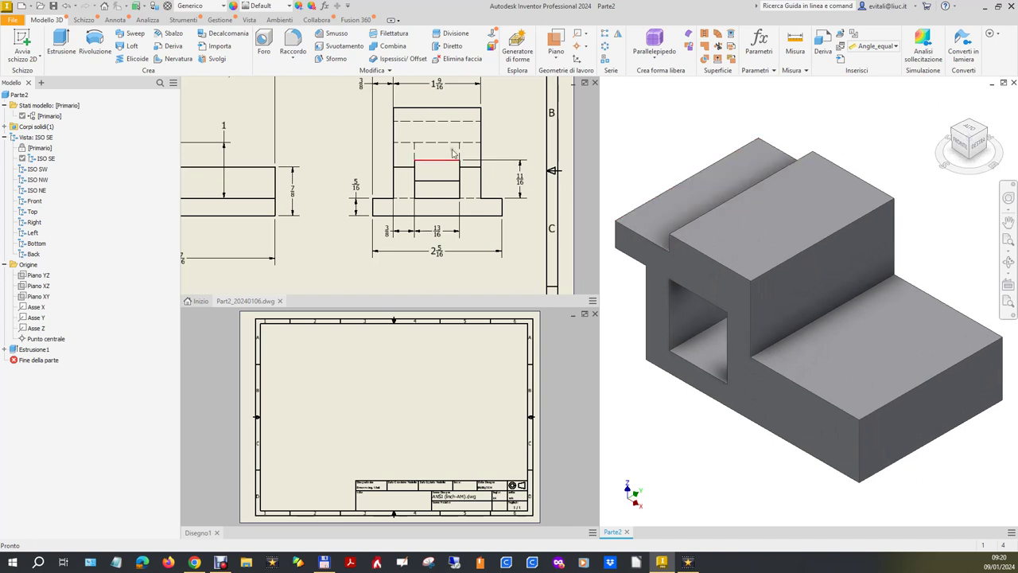
{"action": "left_click", "coordinate": [305, 259]}
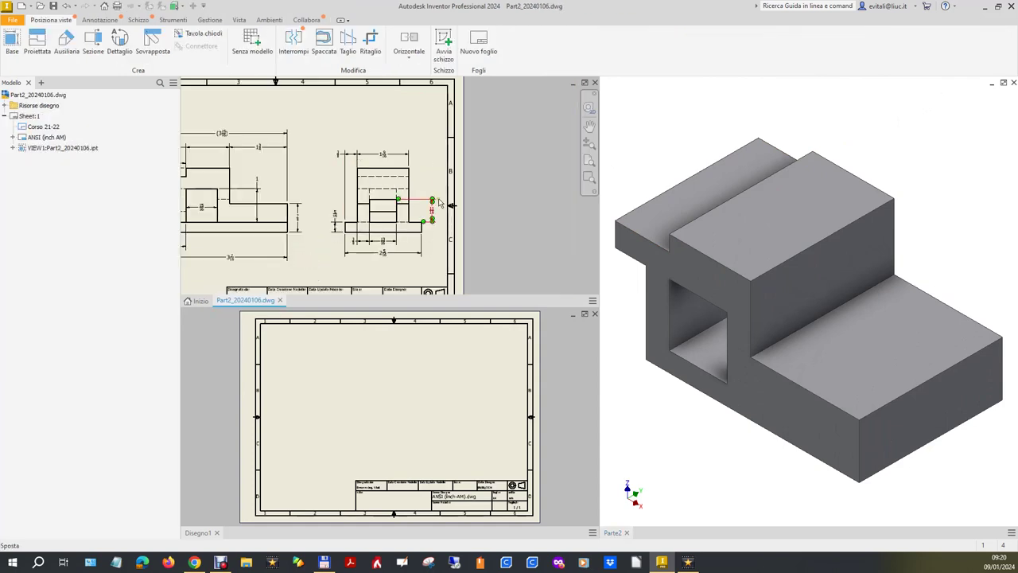
Zoom the reference drawing out to show the full sheet.
{"action": "left_click", "coordinate": [593, 162]}
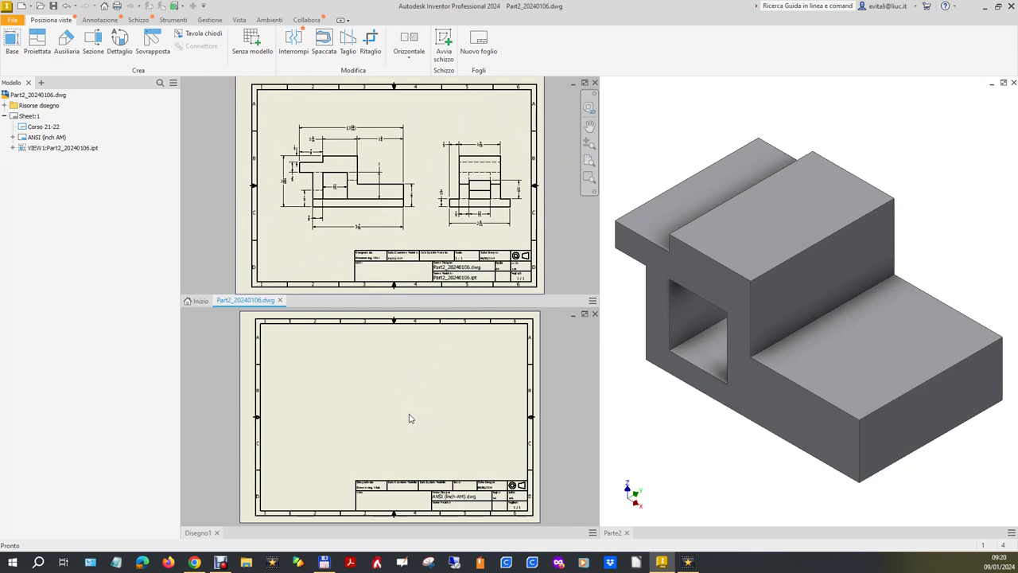
{"action": "left_click", "coordinate": [697, 478]}
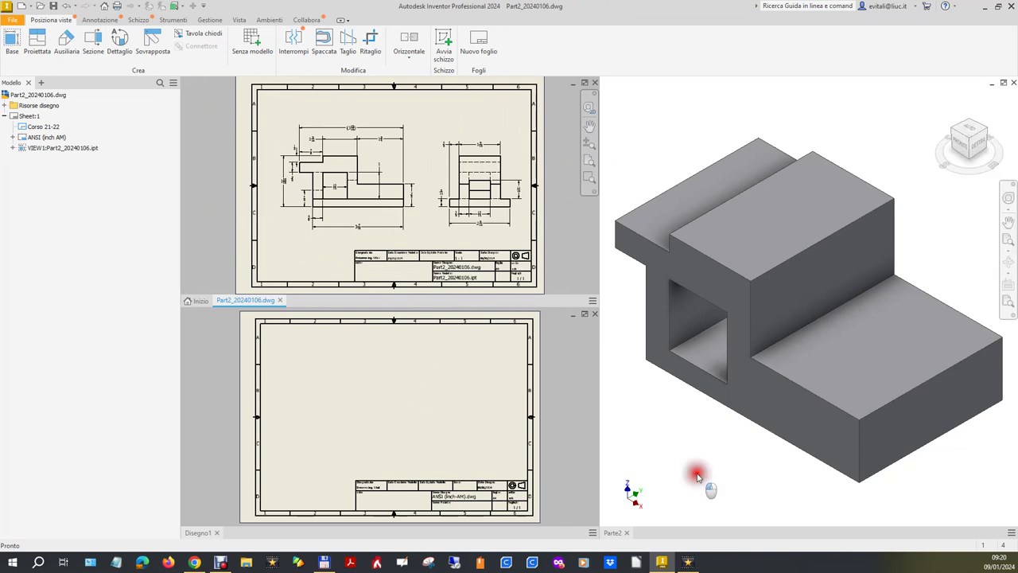
Save the part as Part2_20240106Filmato.ipt, appending Filmato to the existing name.
{"action": "left_click", "coordinate": [12, 20]}
{"action": "left_click", "coordinate": [32, 133]}
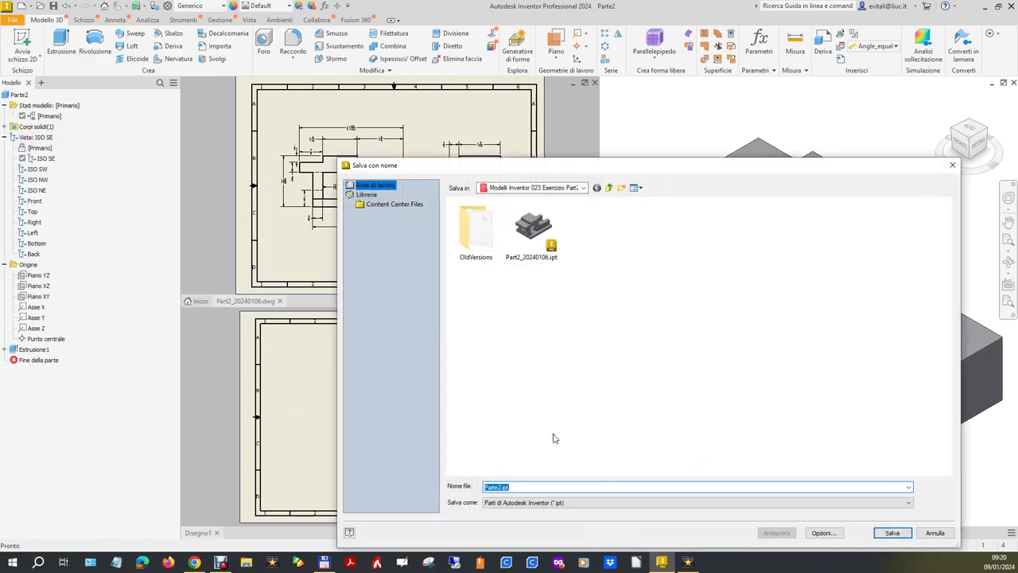
{"action": "left_click", "coordinate": [533, 237]}
{"action": "left_click", "coordinate": [529, 486]}
{"action": "key", "text": "BackSpace"}
{"action": "key", "text": "BackSpace"}
{"action": "key", "text": "BackSpace"}
{"action": "double_click", "coordinate": [525, 486]}
{"action": "left_click", "coordinate": [525, 486]}
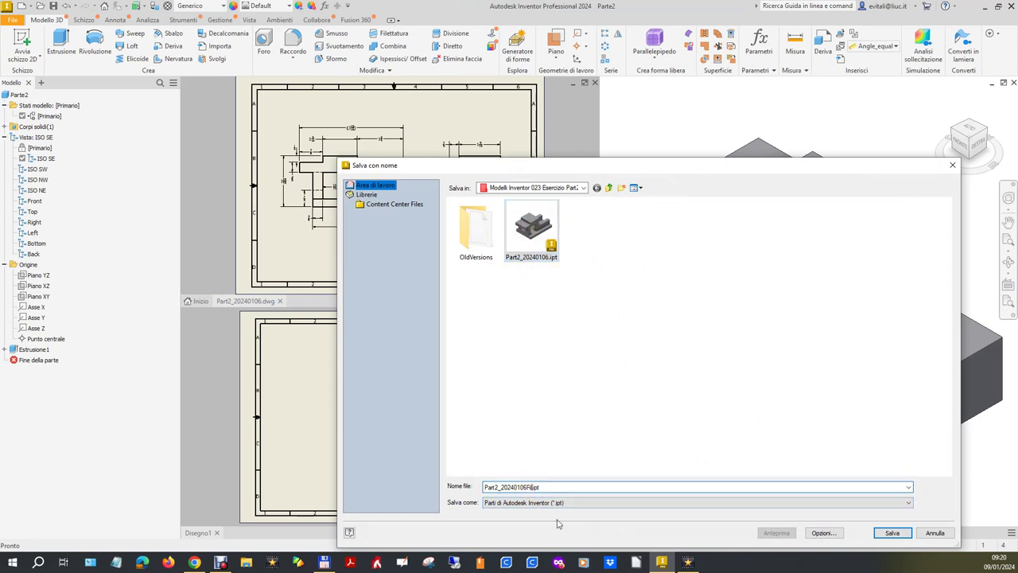
{"action": "key", "text": "Return"}
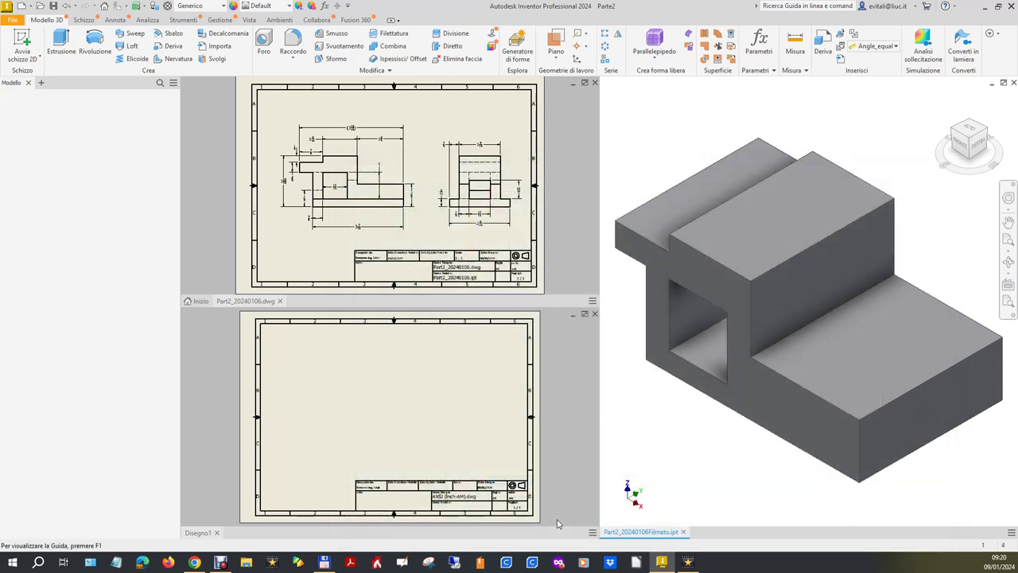
{"action": "left_click", "coordinate": [355, 412]}
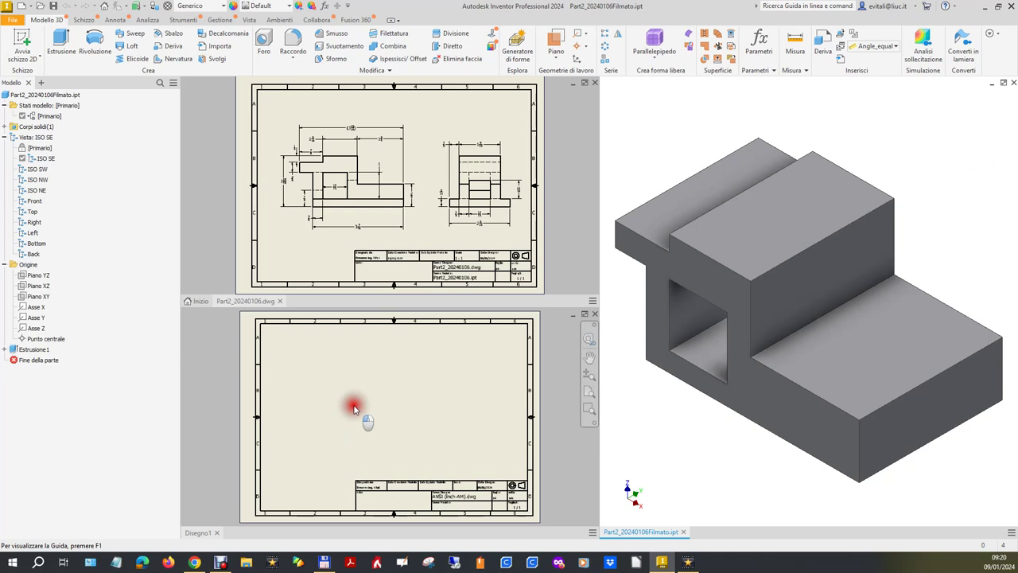
Create a front base view and a projected right side view of Part2_20240106Filmato.ipt.
{"action": "left_click", "coordinate": [12, 39]}
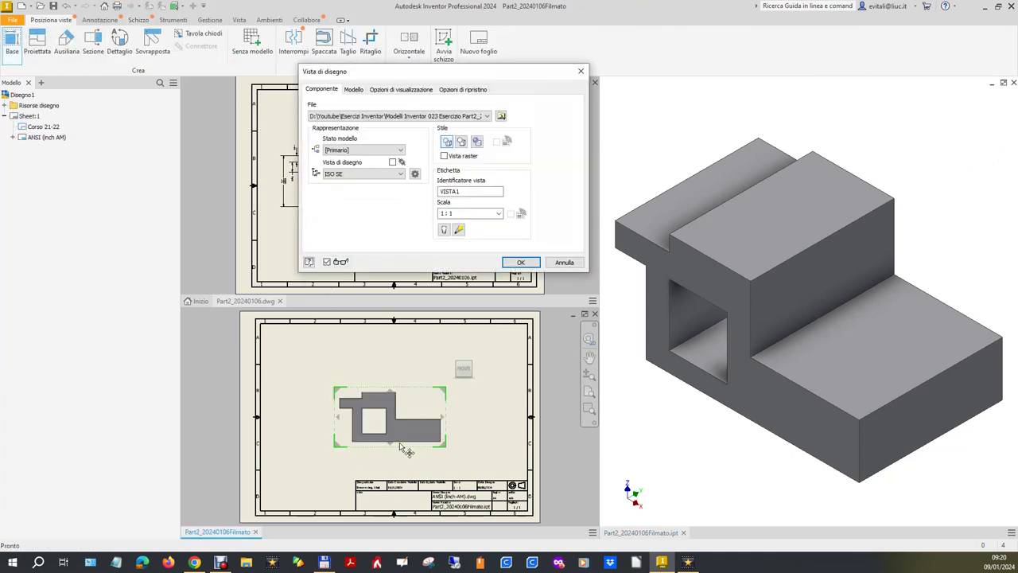
{"action": "left_click", "coordinate": [379, 429]}
{"action": "left_click", "coordinate": [475, 422]}
{"action": "right_click", "coordinate": [476, 420]}
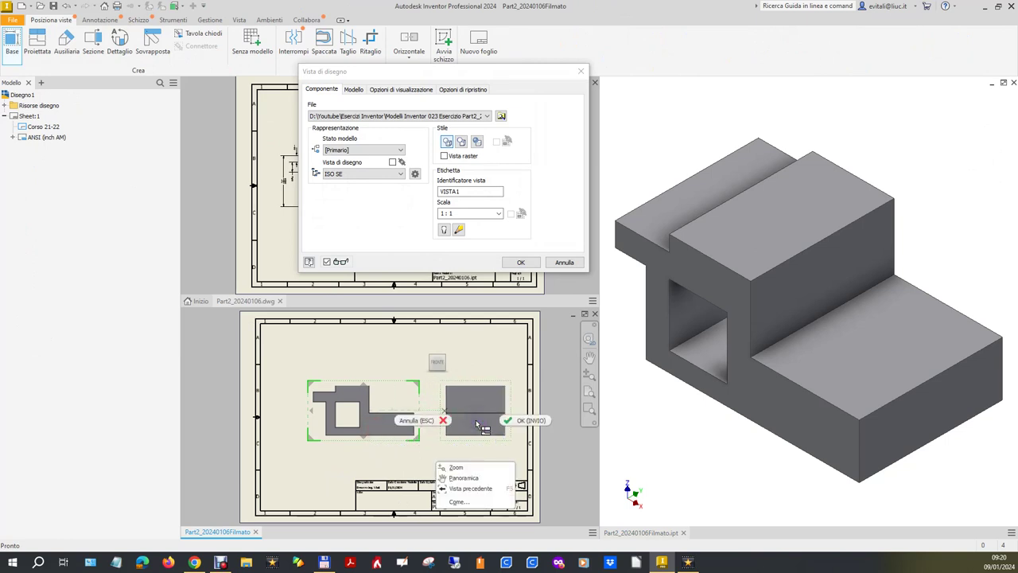
{"action": "left_click", "coordinate": [514, 423]}
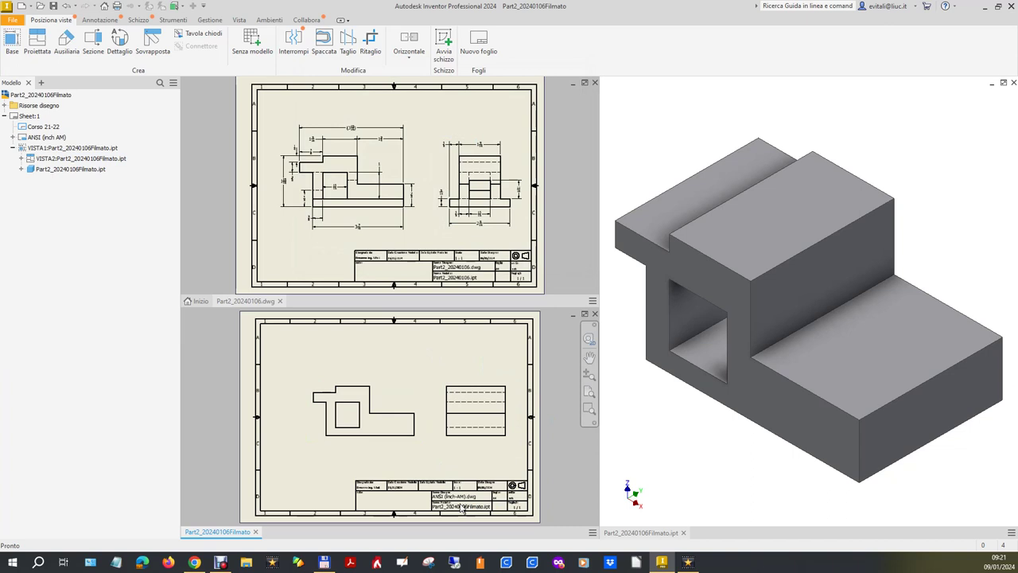
{"action": "left_click_drag", "start_coordinate": [363, 386], "coordinate": [352, 385]}
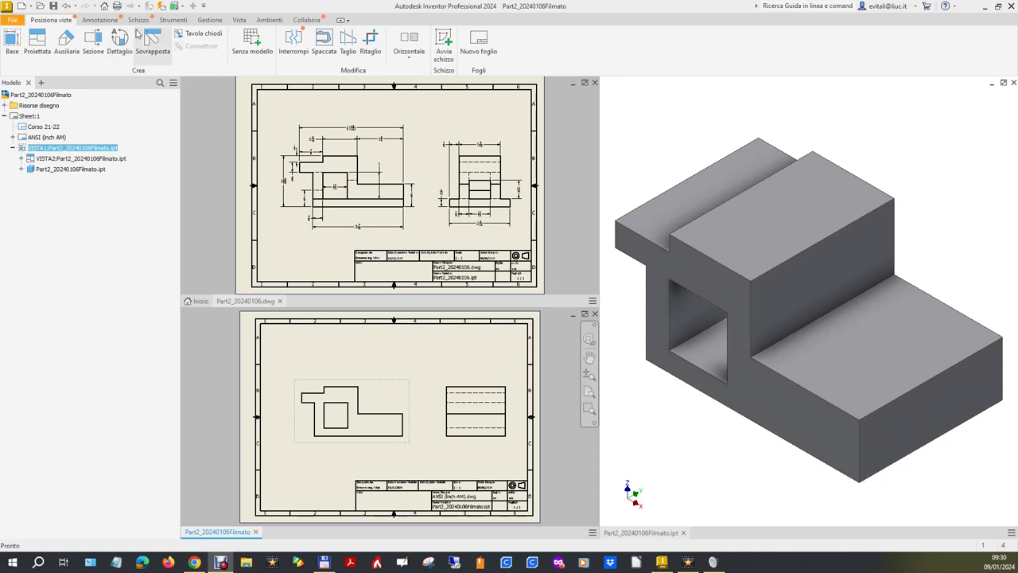
Make the 3D part Part2_20240106Filmato.ipt the active window again.
{"action": "left_click", "coordinate": [699, 460]}
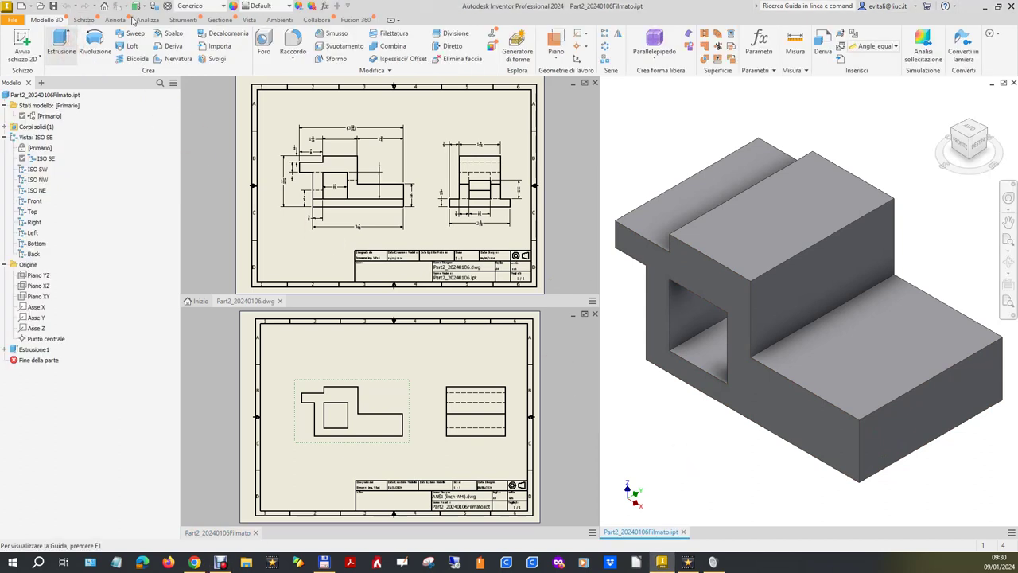
Start a 2D sketch on the part's green end face and pick the Rettangolo tool.
{"action": "left_click", "coordinate": [83, 20]}
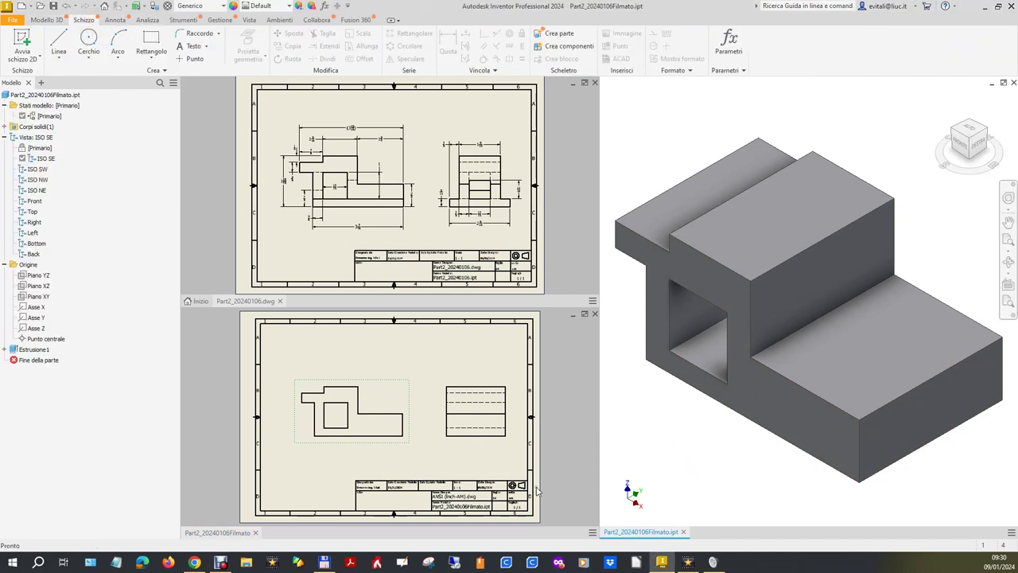
{"action": "left_click", "coordinate": [902, 449]}
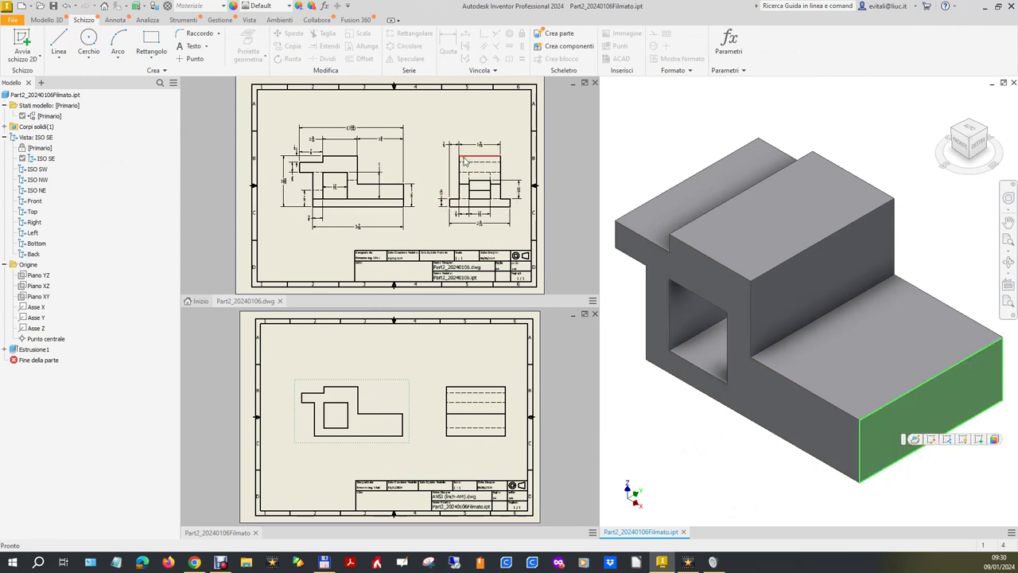
{"action": "scroll", "coordinate": [467, 163], "scroll_direction": "down", "scroll_amount": 5}
{"action": "scroll", "coordinate": [468, 163], "scroll_direction": "down", "scroll_amount": 3}
{"action": "scroll", "coordinate": [468, 163], "scroll_direction": "up", "scroll_amount": 2}
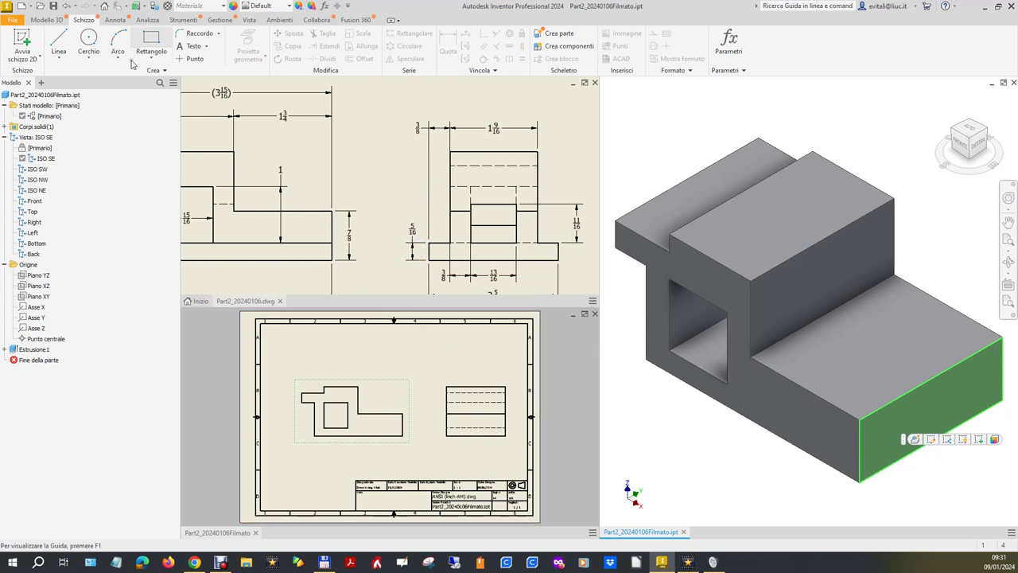
{"action": "left_click", "coordinate": [150, 40]}
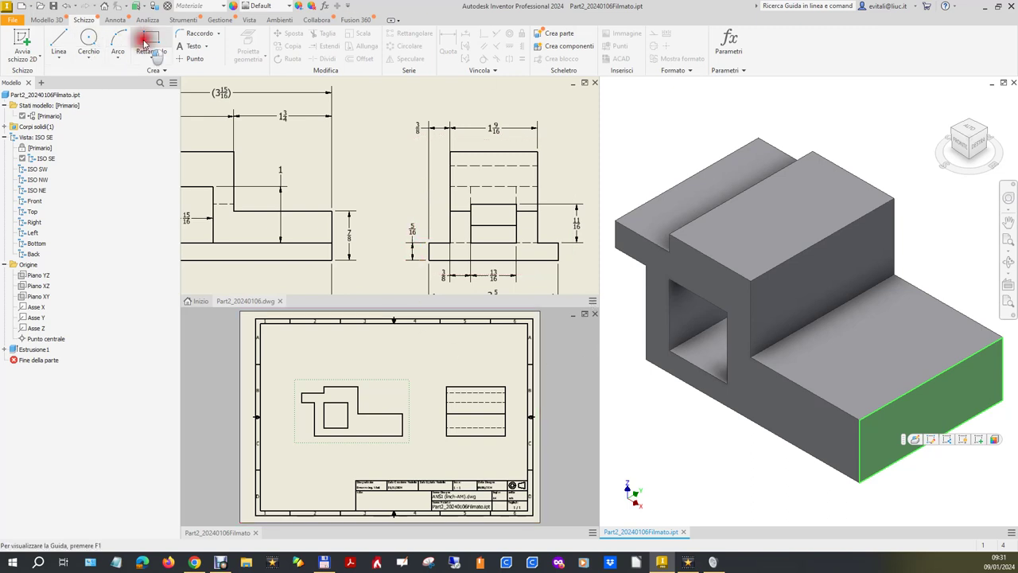
Draw two narrow rectangles on the part's end face.
{"action": "left_click", "coordinate": [899, 373]}
{"action": "left_click", "coordinate": [875, 450]}
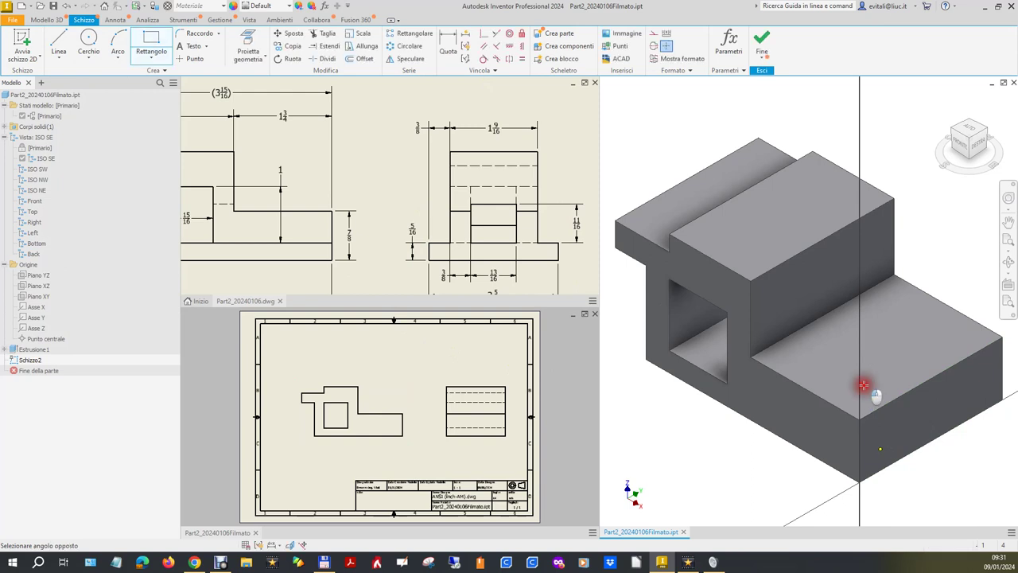
{"action": "left_click", "coordinate": [868, 318]}
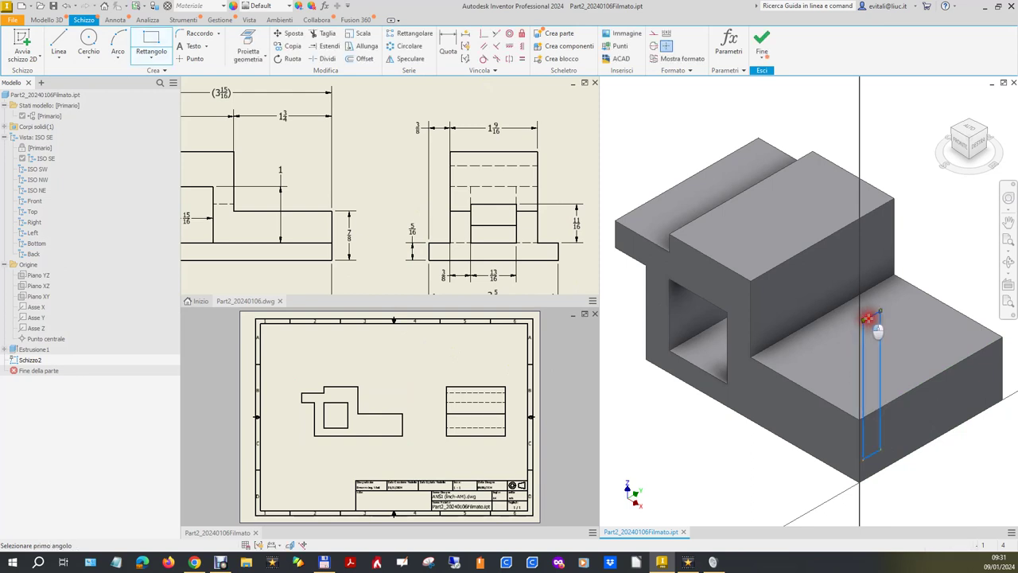
{"action": "left_click", "coordinate": [997, 392]}
{"action": "left_click", "coordinate": [960, 249]}
{"action": "right_click", "coordinate": [888, 197]}
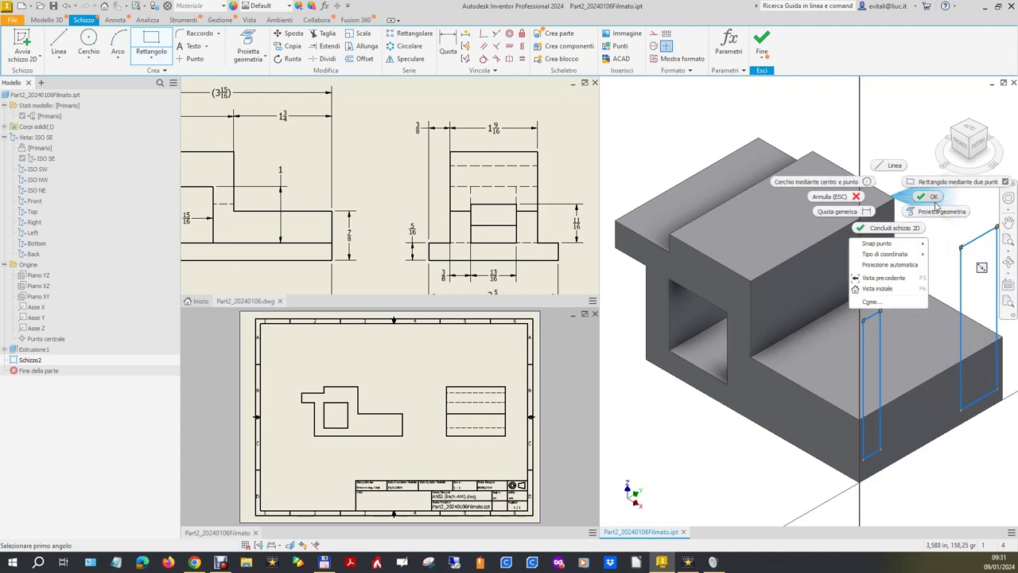
{"action": "left_click", "coordinate": [932, 196]}
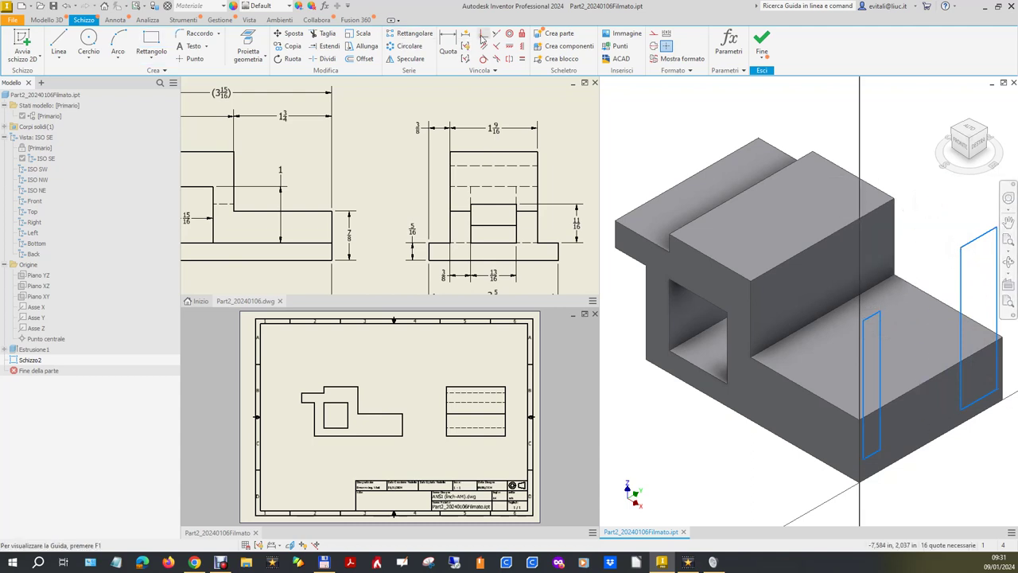
Make both rectangles' outer edges collinear with the model's edges.
{"action": "left_click", "coordinate": [496, 35]}
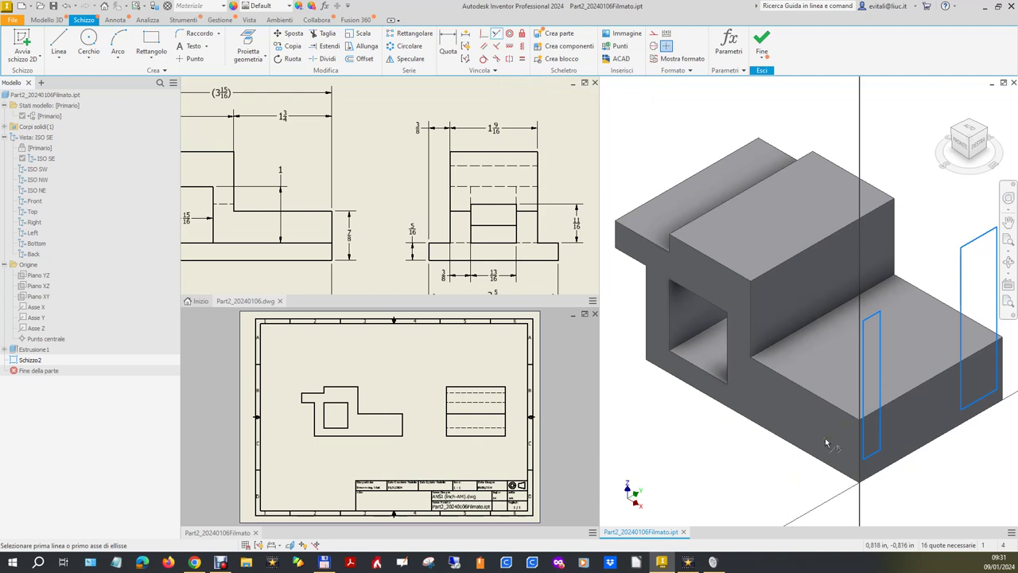
{"action": "left_click", "coordinate": [864, 435]}
{"action": "left_click", "coordinate": [859, 436]}
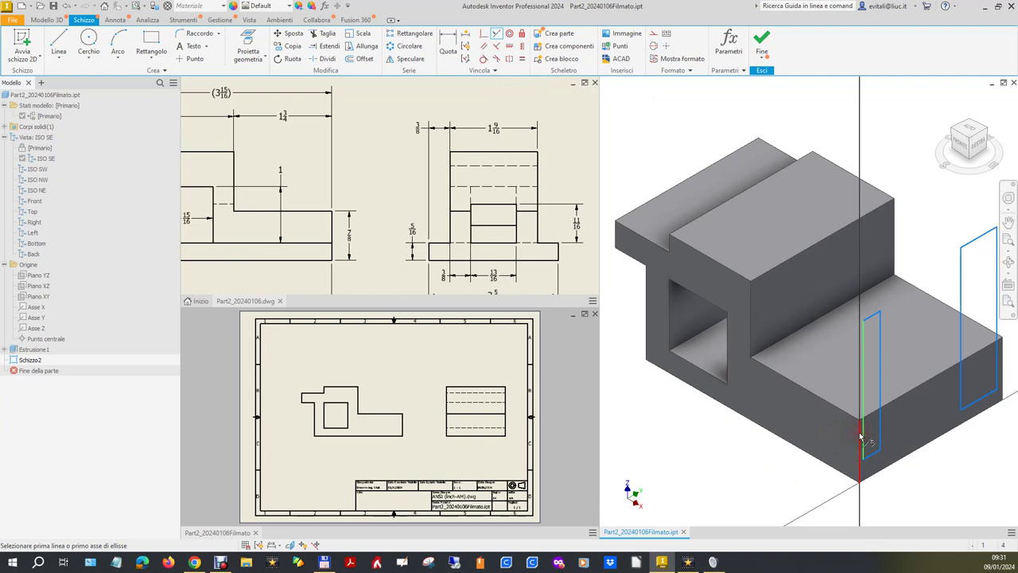
{"action": "mouse_move", "coordinate": [876, 451]}
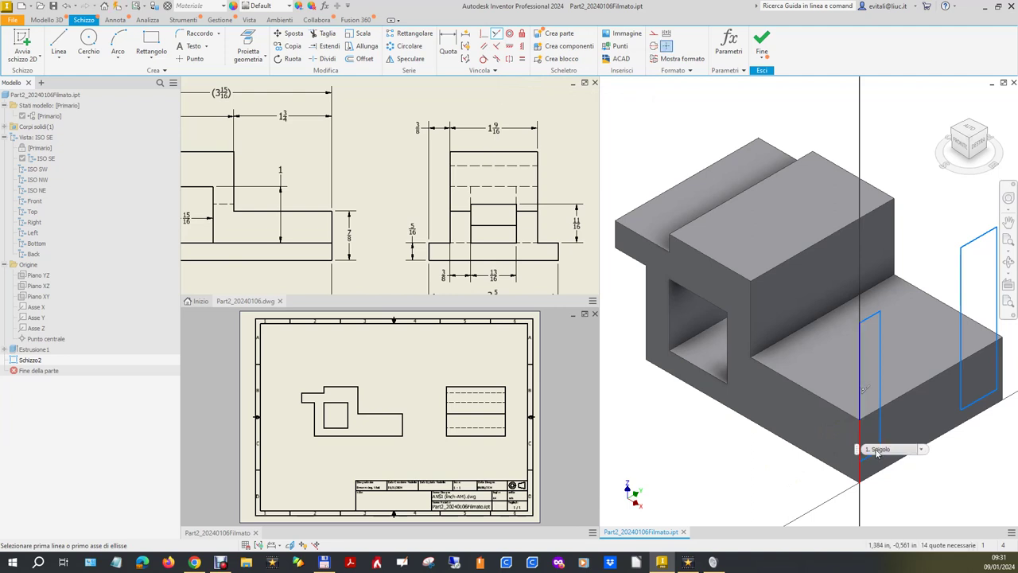
{"action": "left_click", "coordinate": [877, 450]}
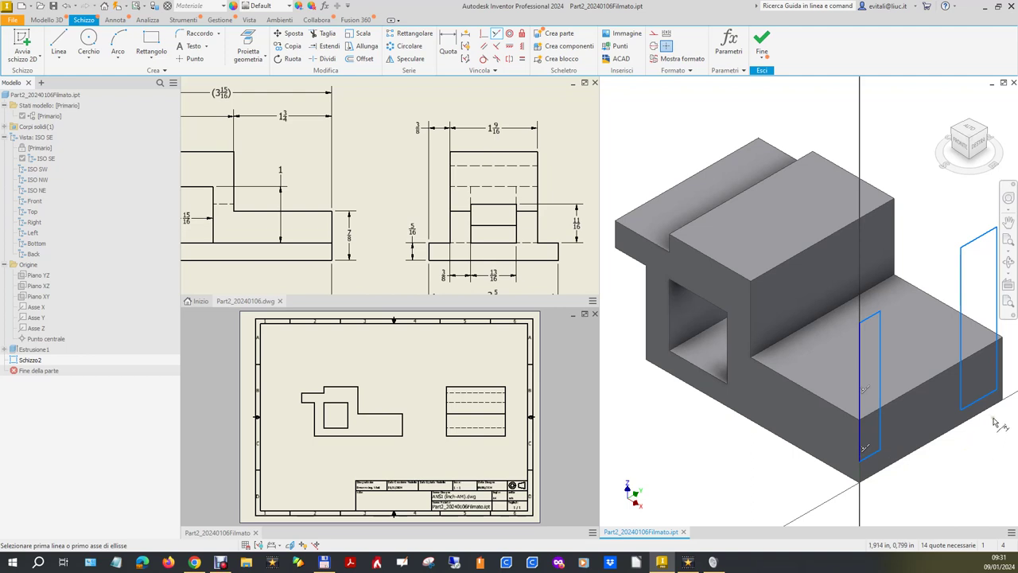
{"action": "left_click", "coordinate": [998, 379]}
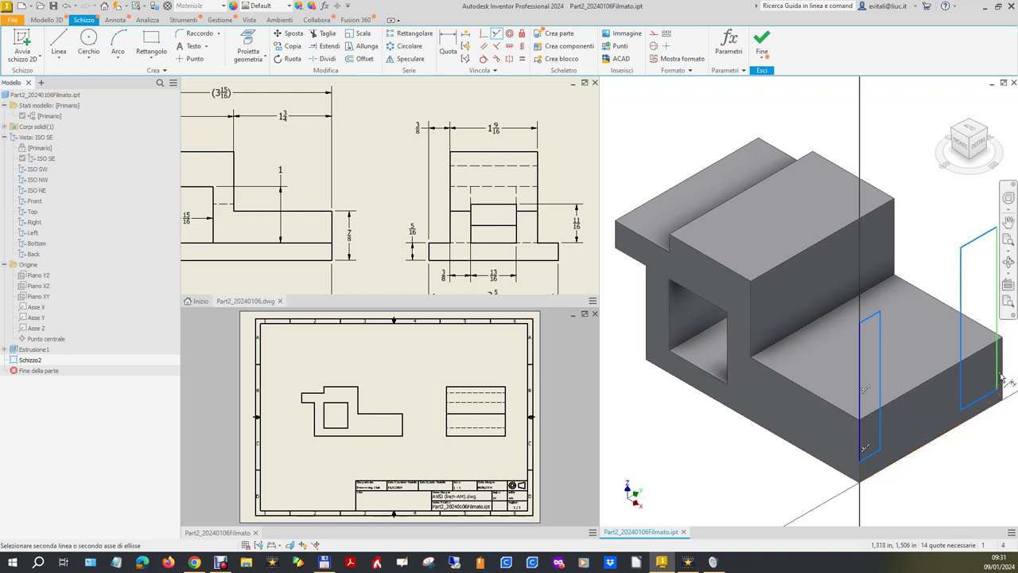
{"action": "left_click", "coordinate": [1000, 378]}
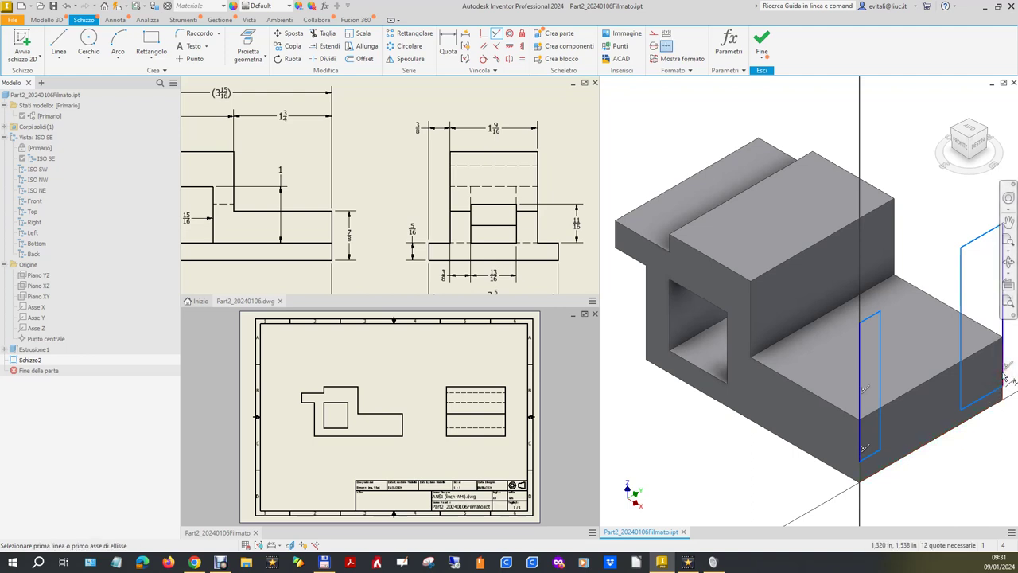
{"action": "right_click", "coordinate": [668, 447]}
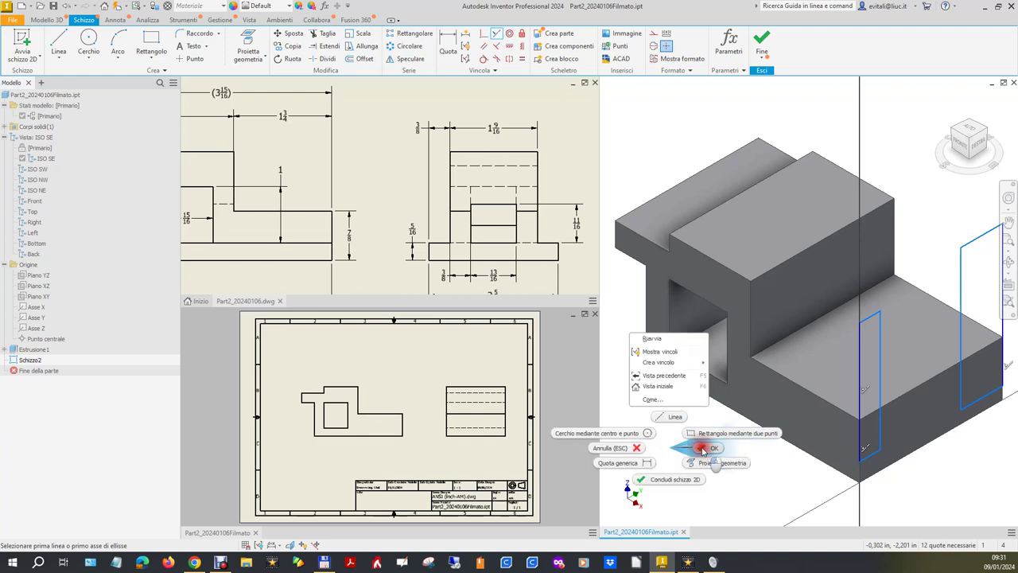
{"action": "left_click", "coordinate": [710, 448]}
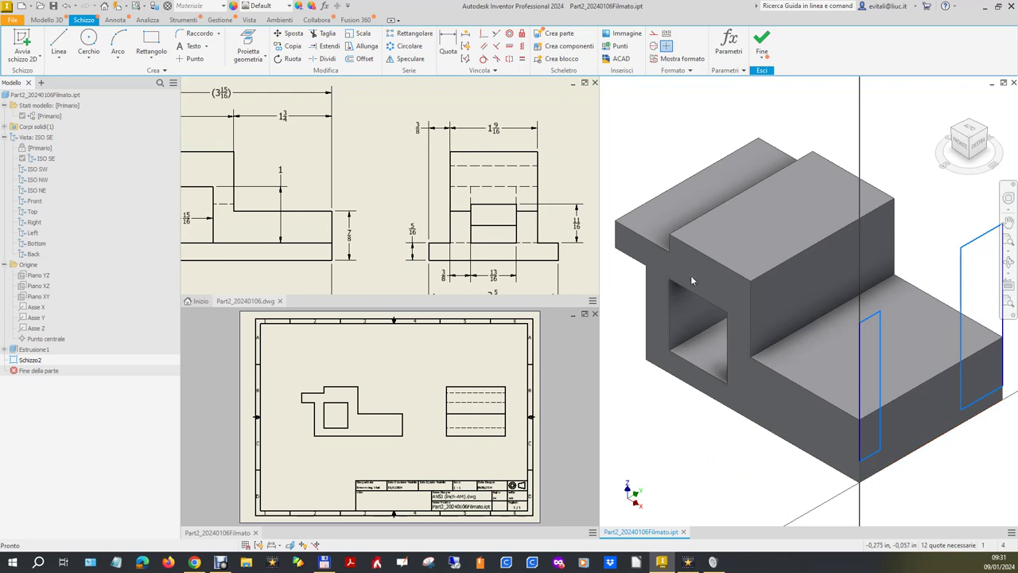
{"action": "left_click", "coordinate": [448, 44]}
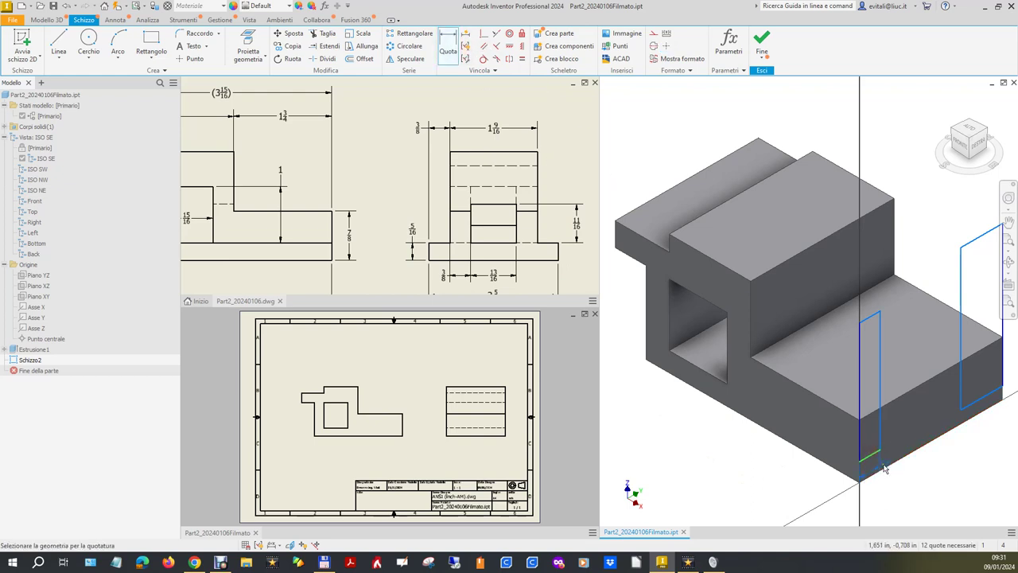
Dimension the left rectangle 5/16 in wide and line up both rectangles' bottom edges.
{"action": "left_click", "coordinate": [858, 477]}
{"action": "left_click", "coordinate": [784, 477]}
{"action": "type", "text": "5/16"}
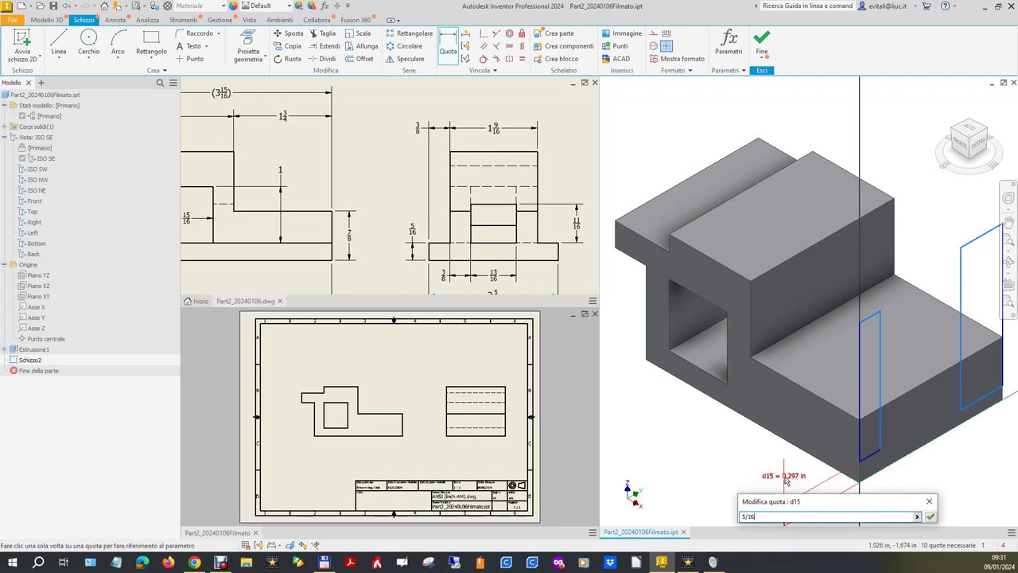
{"action": "key", "text": "Return"}
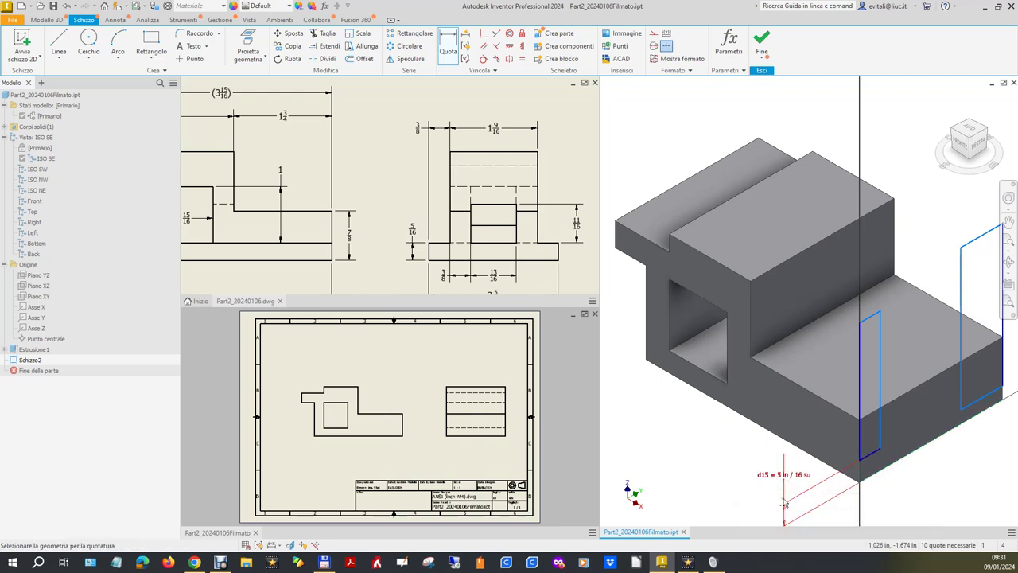
{"action": "left_click", "coordinate": [496, 33]}
{"action": "left_click", "coordinate": [989, 402]}
{"action": "left_click", "coordinate": [876, 455]}
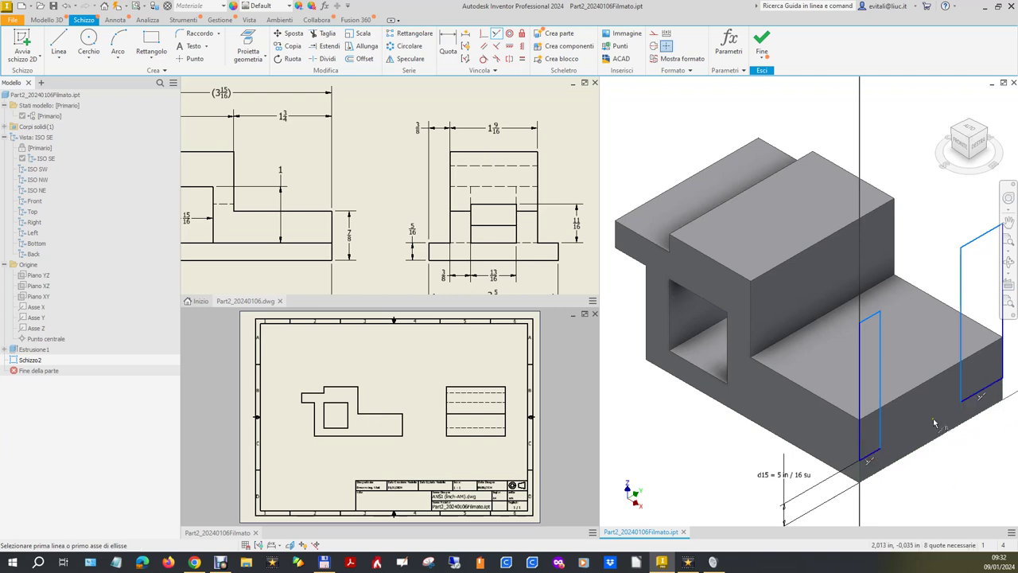
{"action": "key", "text": "Escape"}
Dimension the short top edge 3/8 in and make both rectangles' top edges equal.
{"action": "key", "text": "d"}
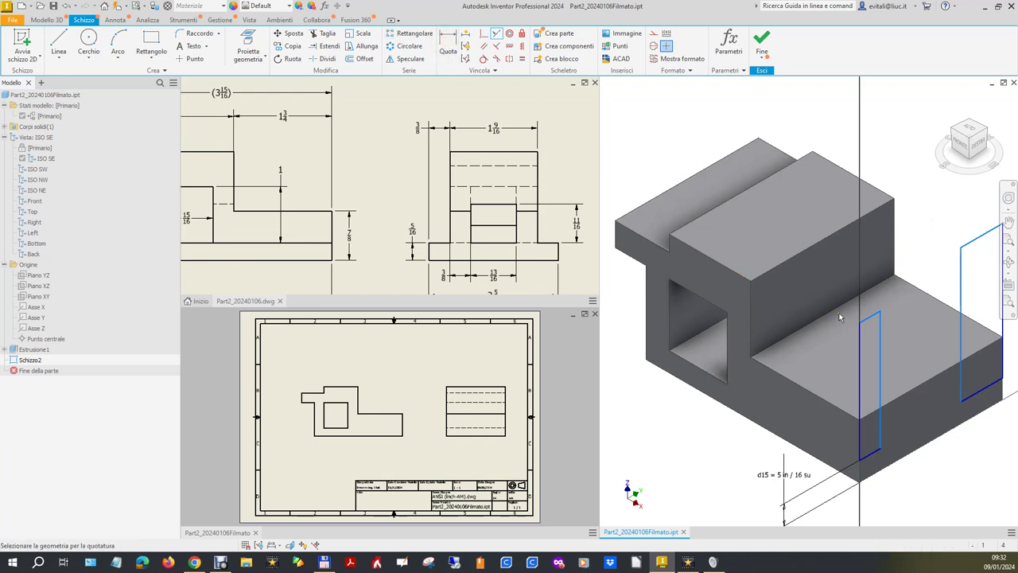
{"action": "left_click", "coordinate": [874, 317]}
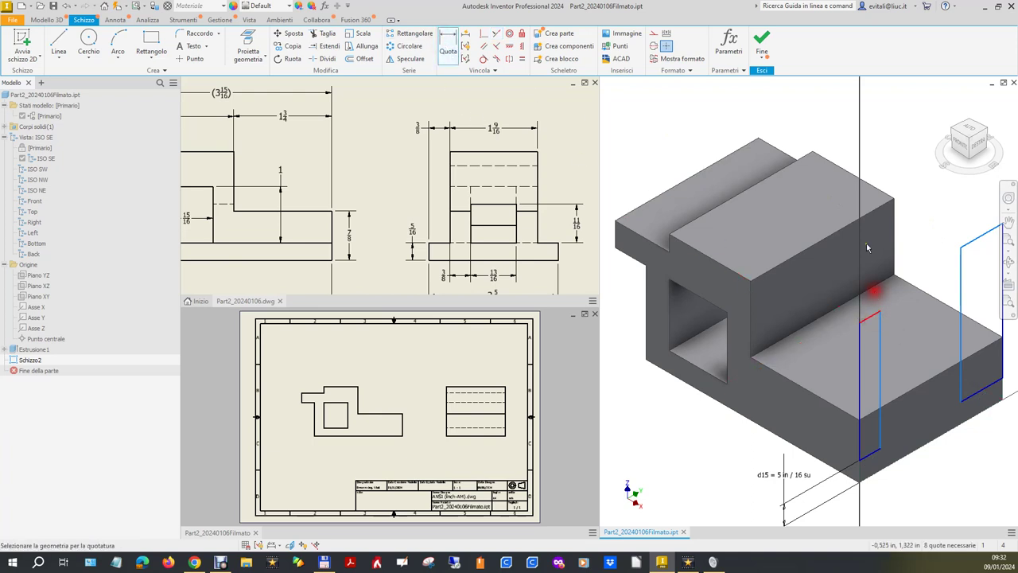
{"action": "left_click", "coordinate": [827, 118]}
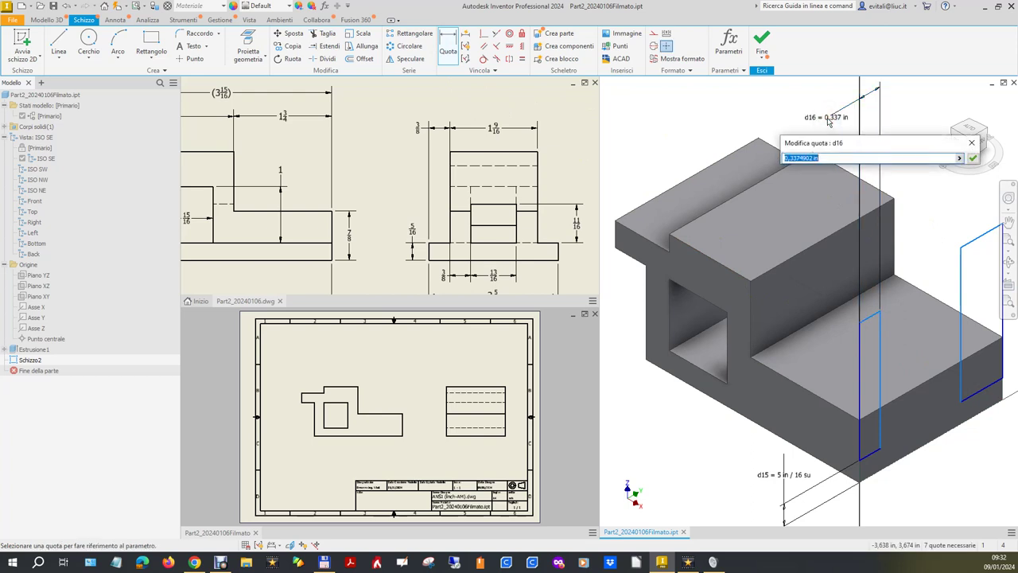
{"action": "type", "text": "3/8"}
{"action": "key", "text": "Return"}
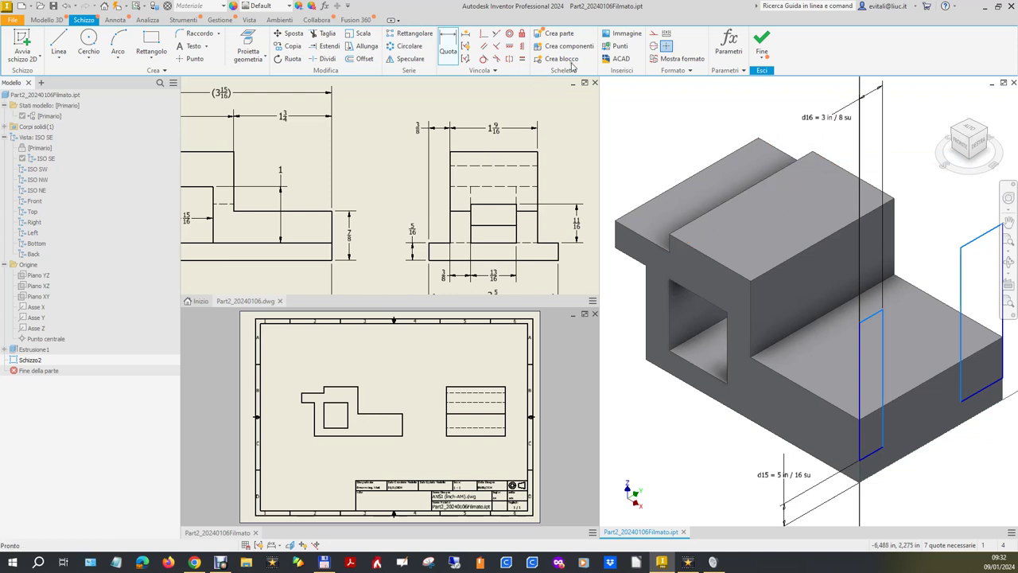
{"action": "left_click", "coordinate": [521, 58]}
{"action": "left_click", "coordinate": [978, 237]}
{"action": "left_click", "coordinate": [871, 320]}
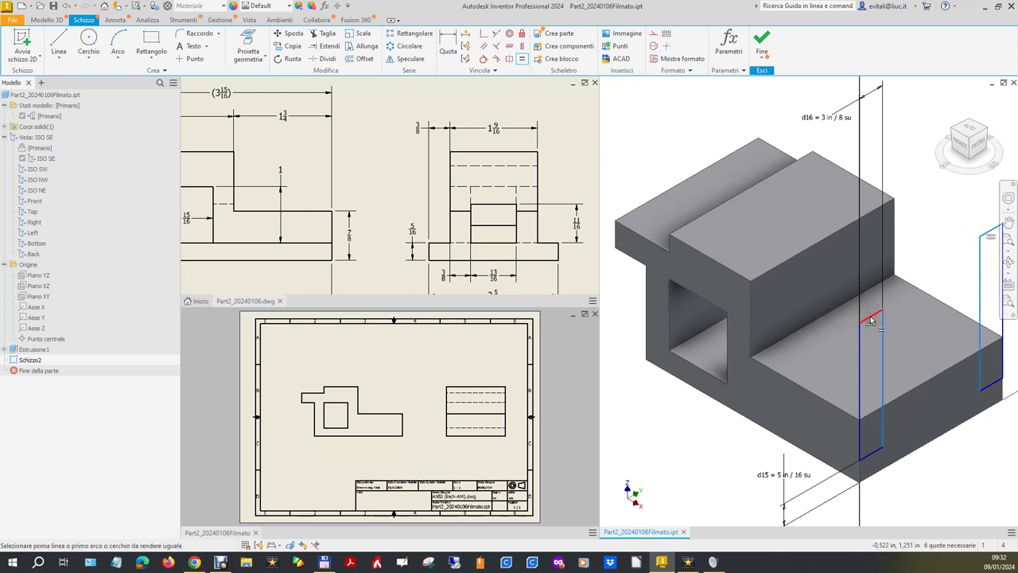
{"action": "right_click", "coordinate": [935, 207]}
{"action": "left_click", "coordinate": [943, 204]}
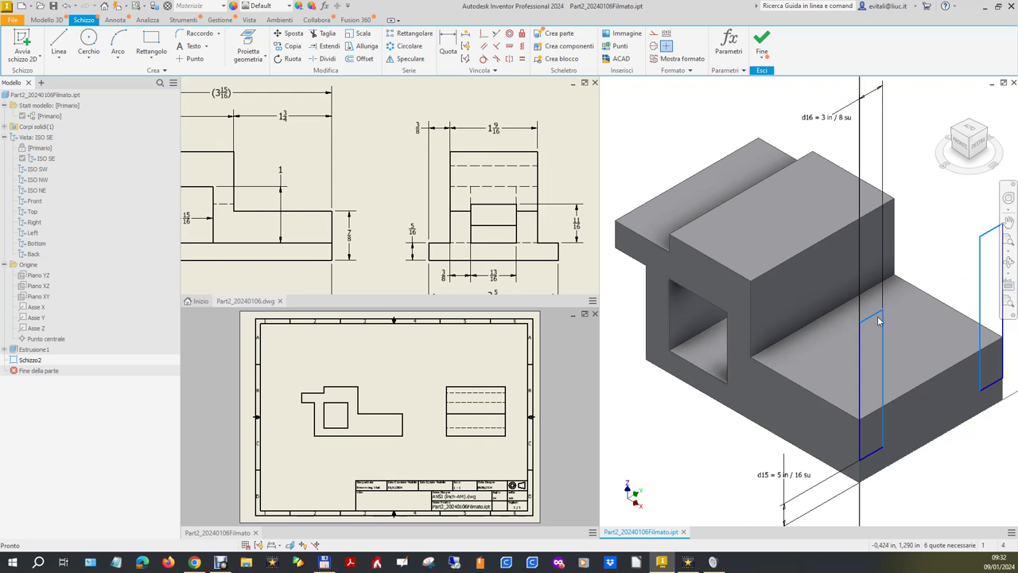
Constrain the left rectangle's top edge against its vertical edges.
{"action": "left_click", "coordinate": [497, 45]}
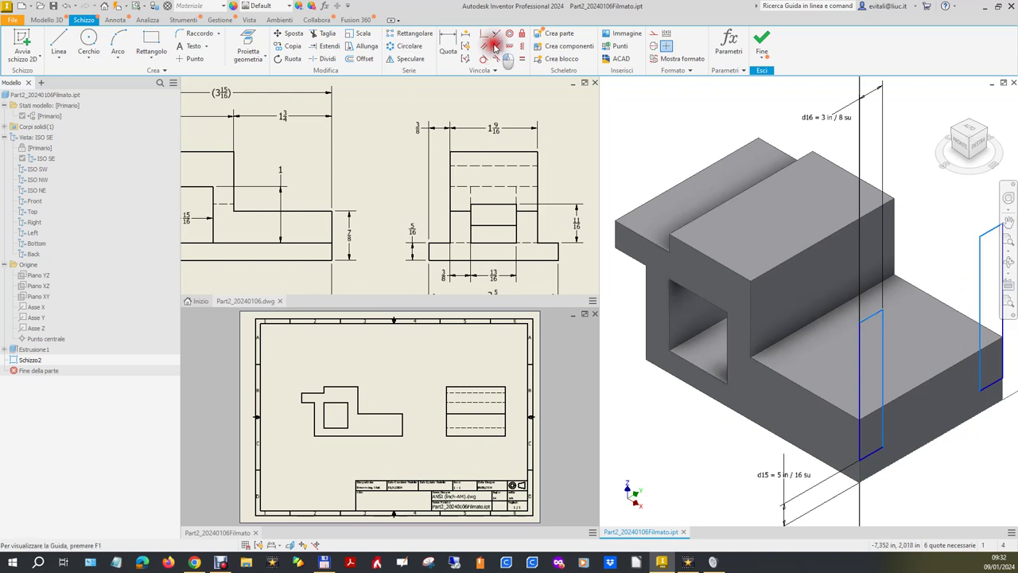
{"action": "left_click", "coordinate": [875, 319]}
{"action": "left_click", "coordinate": [861, 337]}
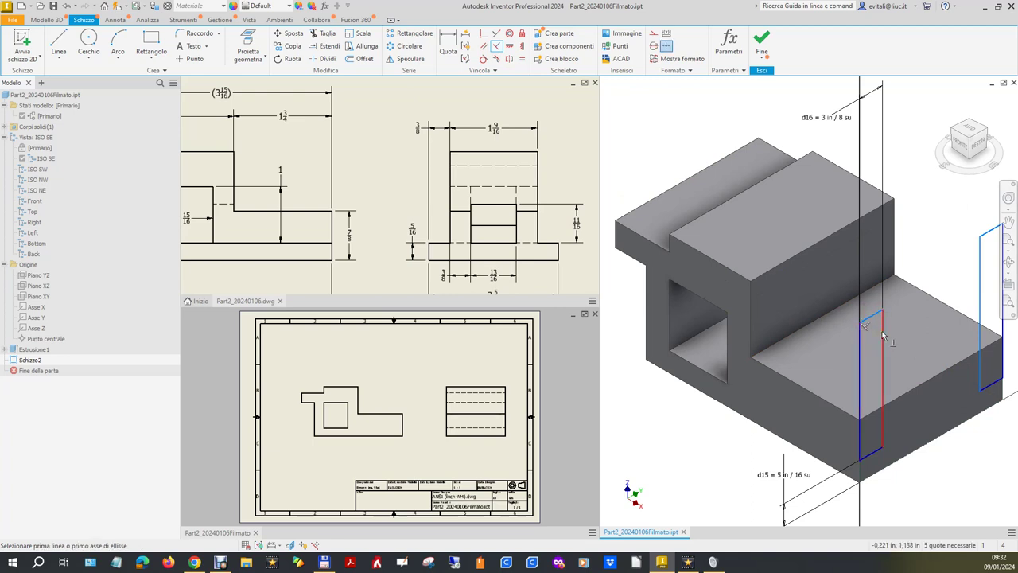
{"action": "left_click", "coordinate": [883, 334]}
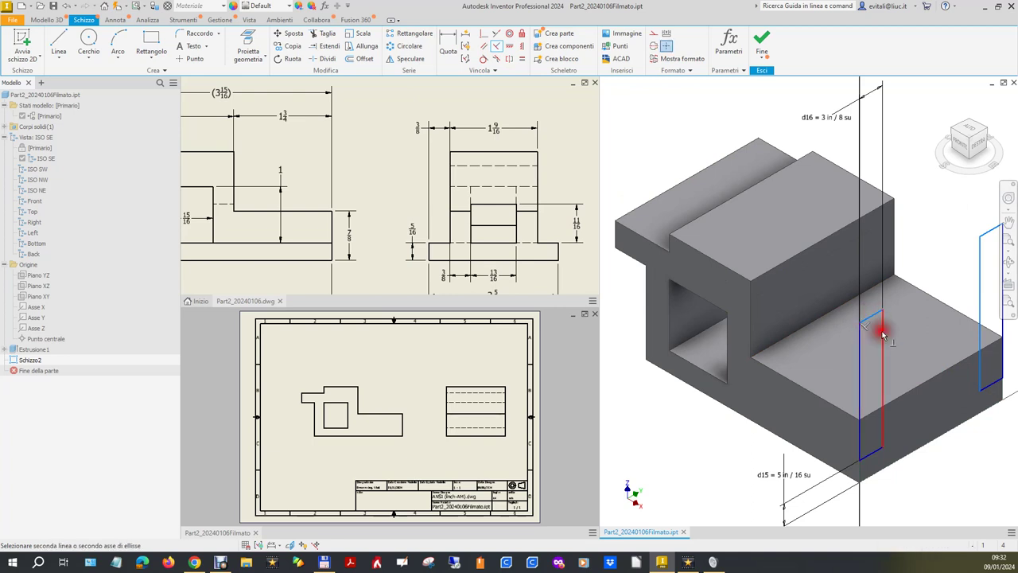
{"action": "left_click", "coordinate": [877, 317]}
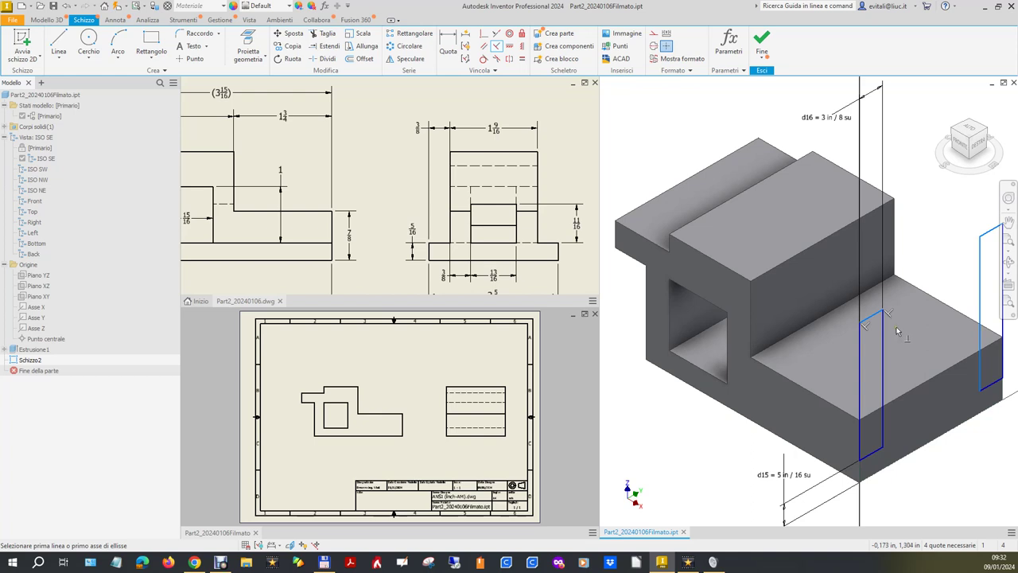
{"action": "key", "text": "Escape"}
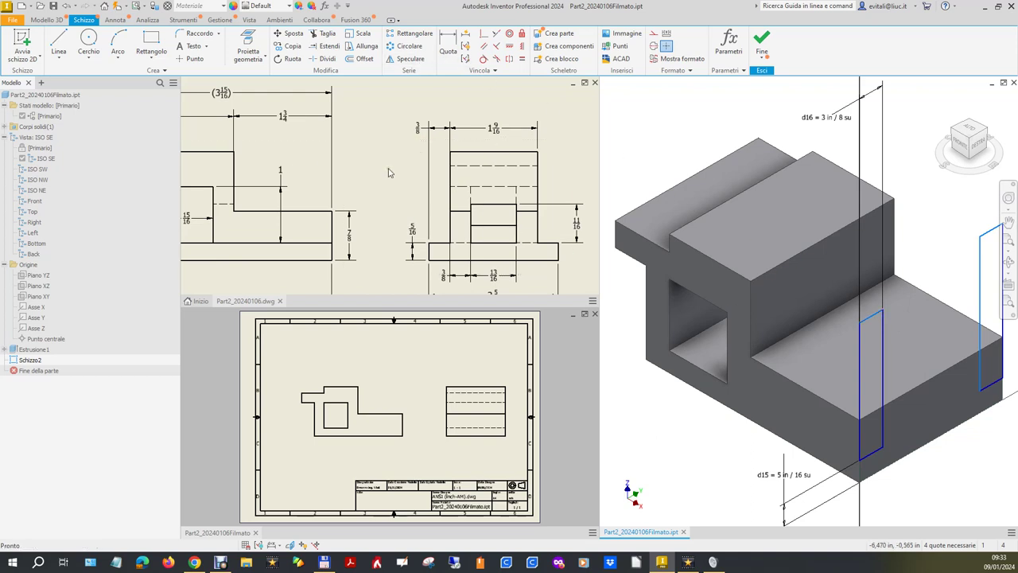
{"action": "scroll", "coordinate": [389, 172], "scroll_direction": "up", "scroll_amount": 2}
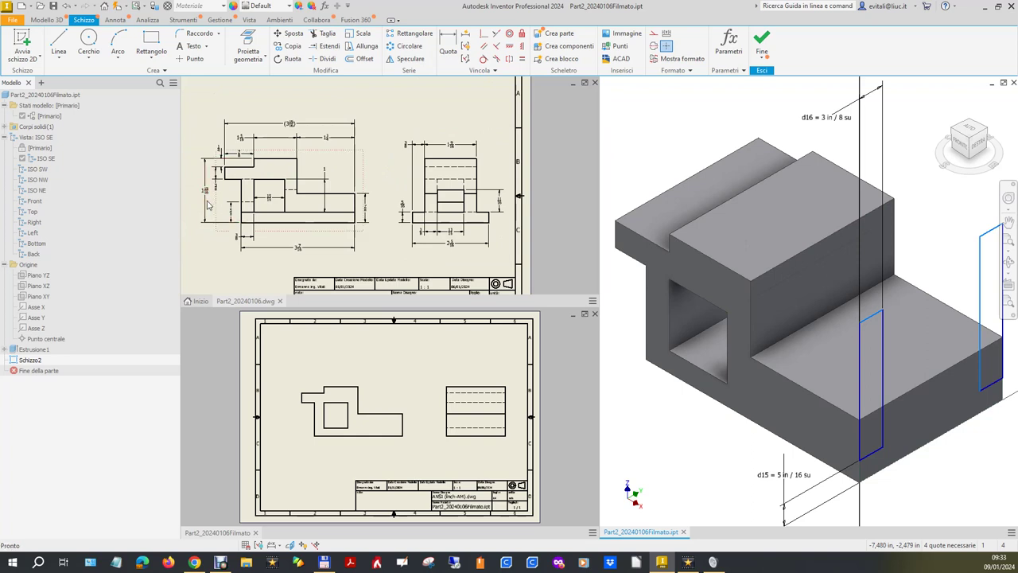
{"action": "left_click", "coordinate": [449, 46]}
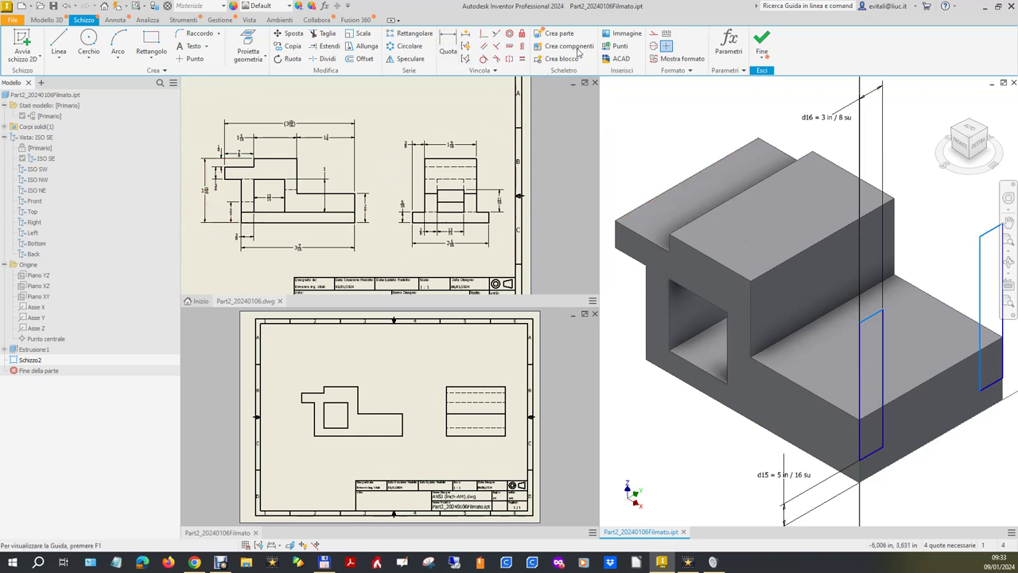
Add dimension d17 of 3 in to the rectangle edge.
{"action": "left_click", "coordinate": [449, 44]}
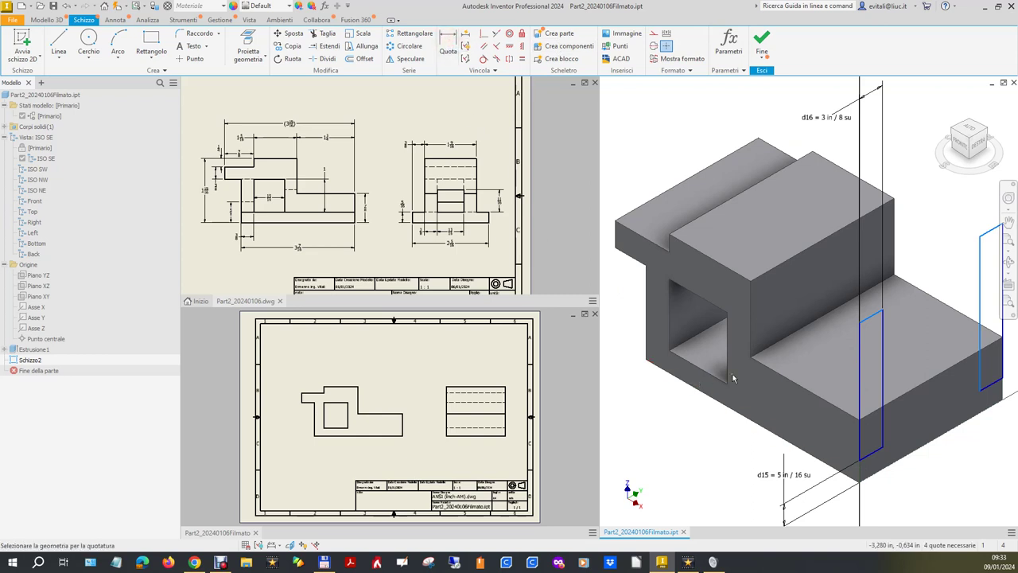
{"action": "left_click", "coordinate": [859, 362]}
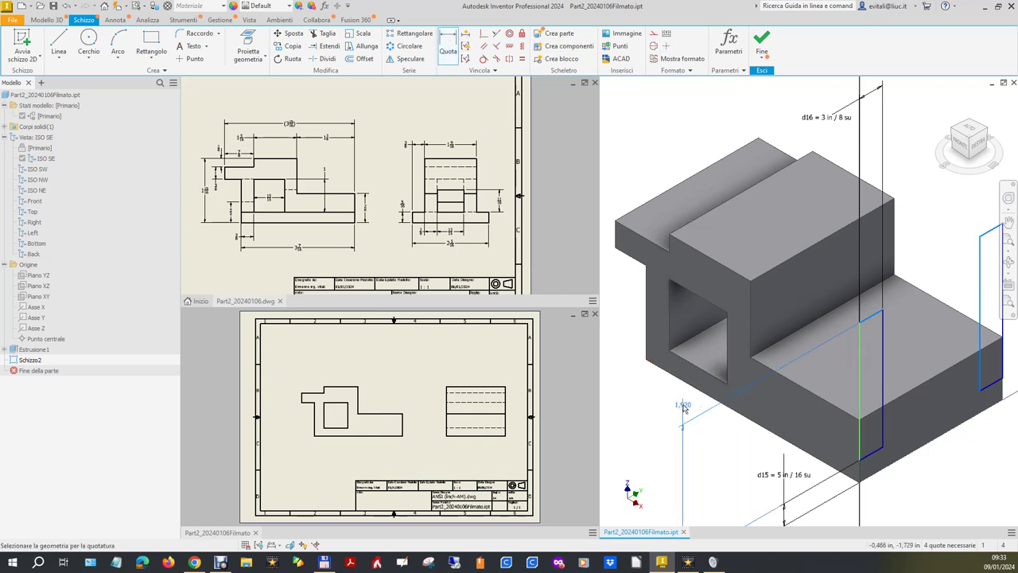
{"action": "left_click", "coordinate": [667, 397]}
{"action": "type", "text": "3"}
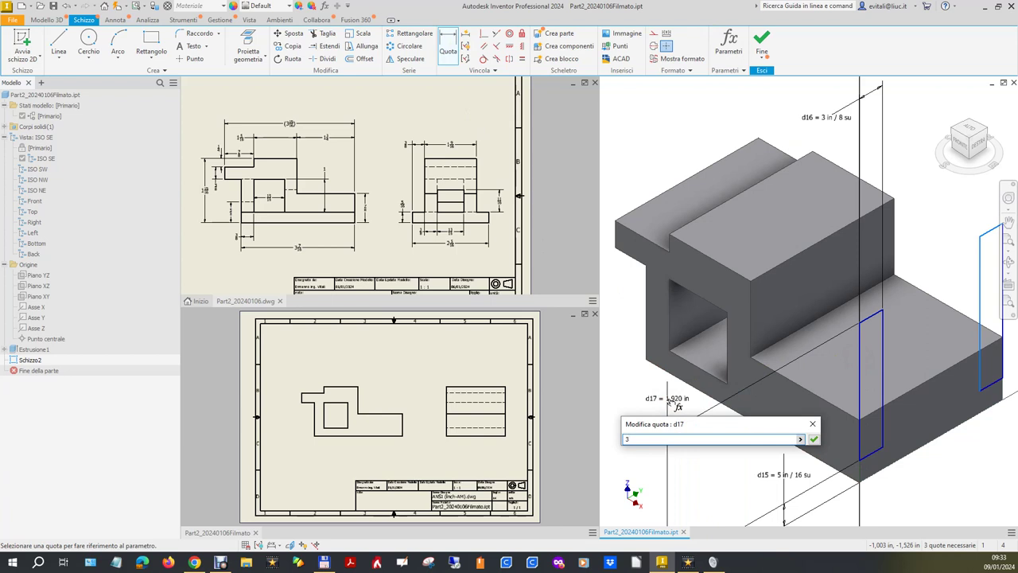
{"action": "key", "text": "Return"}
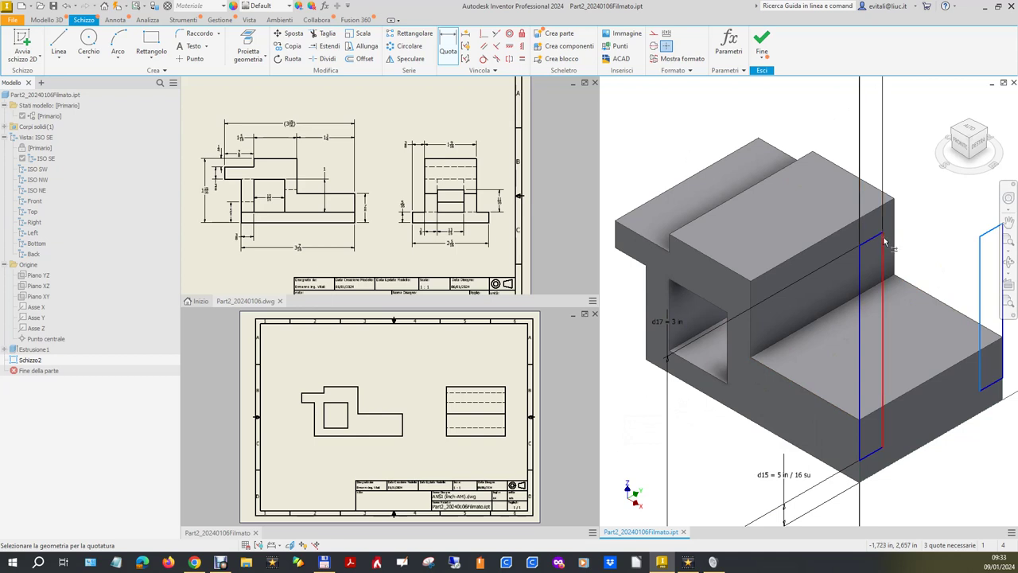
{"action": "scroll", "coordinate": [883, 221], "scroll_direction": "up", "scroll_amount": 2}
{"action": "scroll", "coordinate": [891, 231], "scroll_direction": "down", "scroll_amount": 4}
Apply Perpendicular and Parallel constraints to the rectangle edges and finish the sketch.
{"action": "left_click", "coordinate": [497, 45]}
{"action": "left_click", "coordinate": [792, 234]}
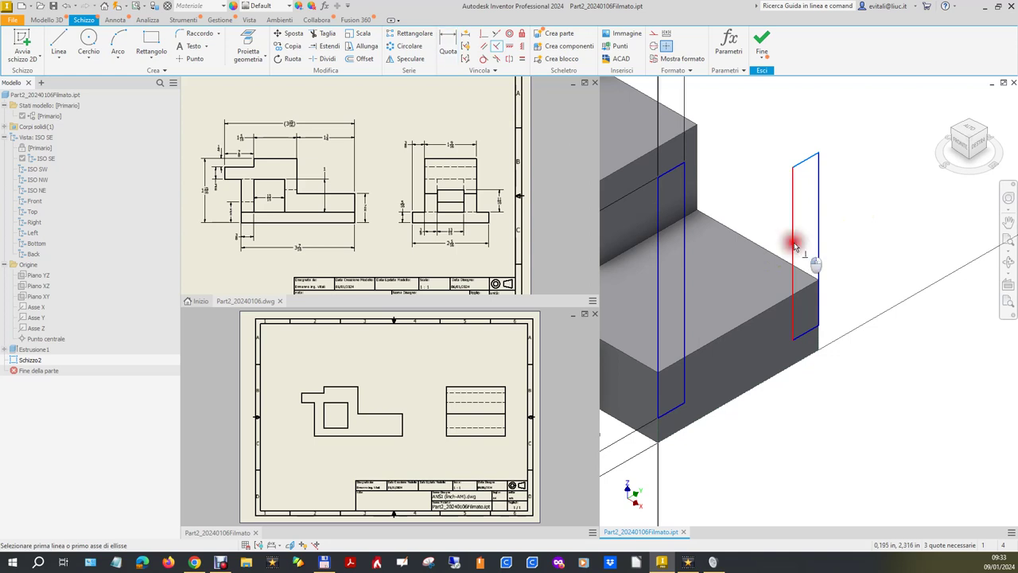
{"action": "left_click", "coordinate": [805, 335]}
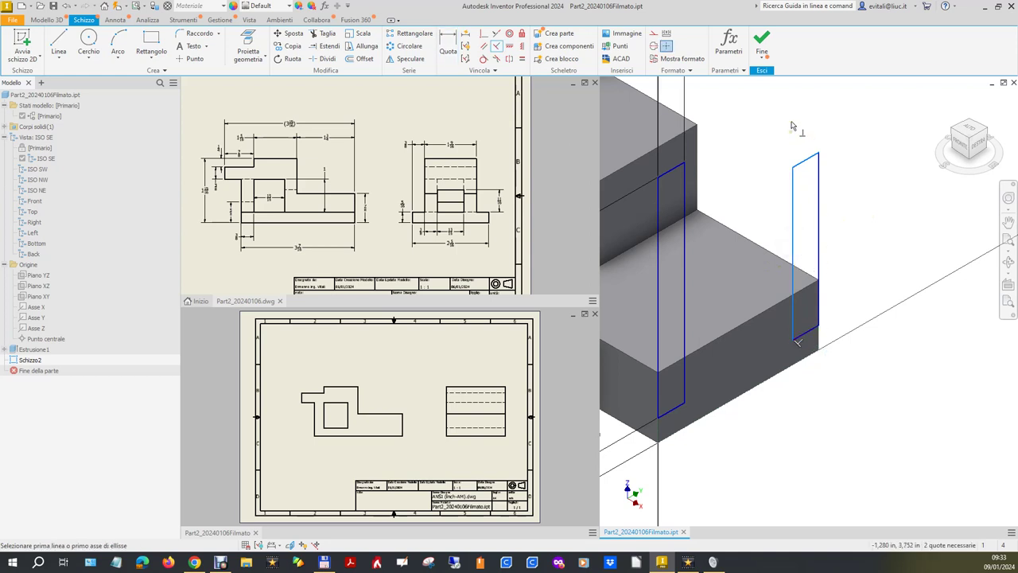
{"action": "left_click", "coordinate": [497, 34]}
{"action": "left_click", "coordinate": [805, 161]}
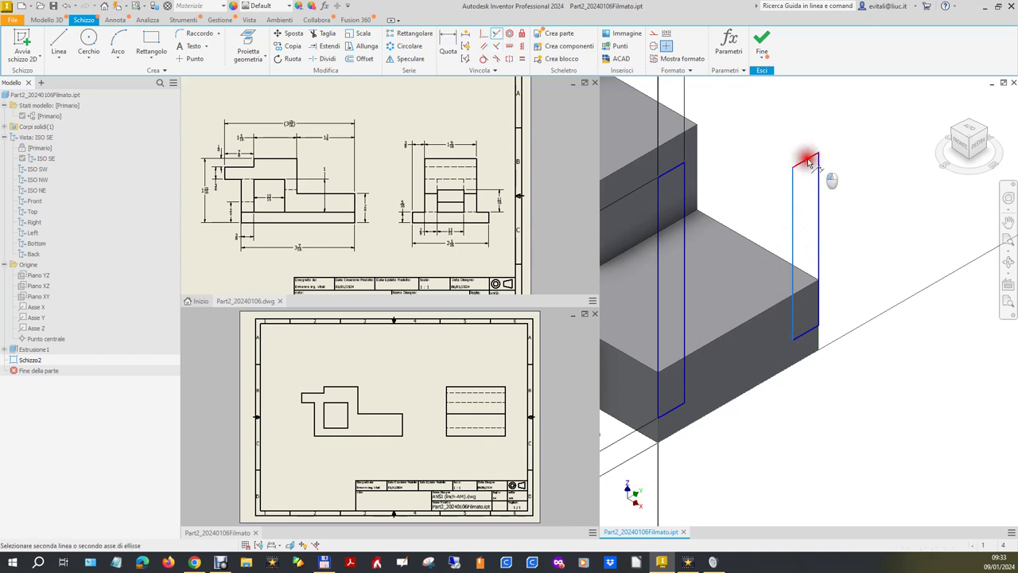
{"action": "left_click", "coordinate": [668, 175]}
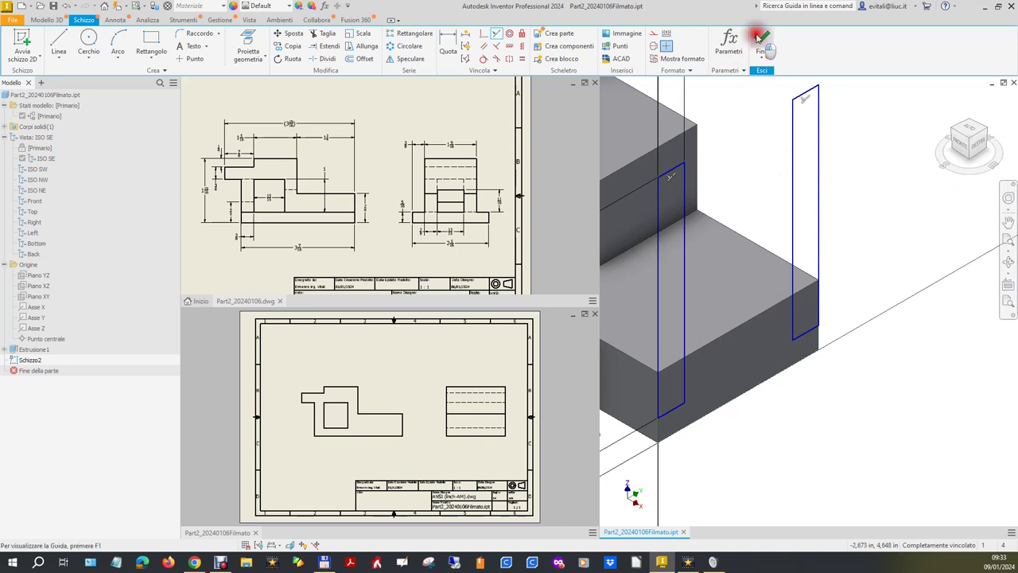
{"action": "left_click", "coordinate": [941, 99]}
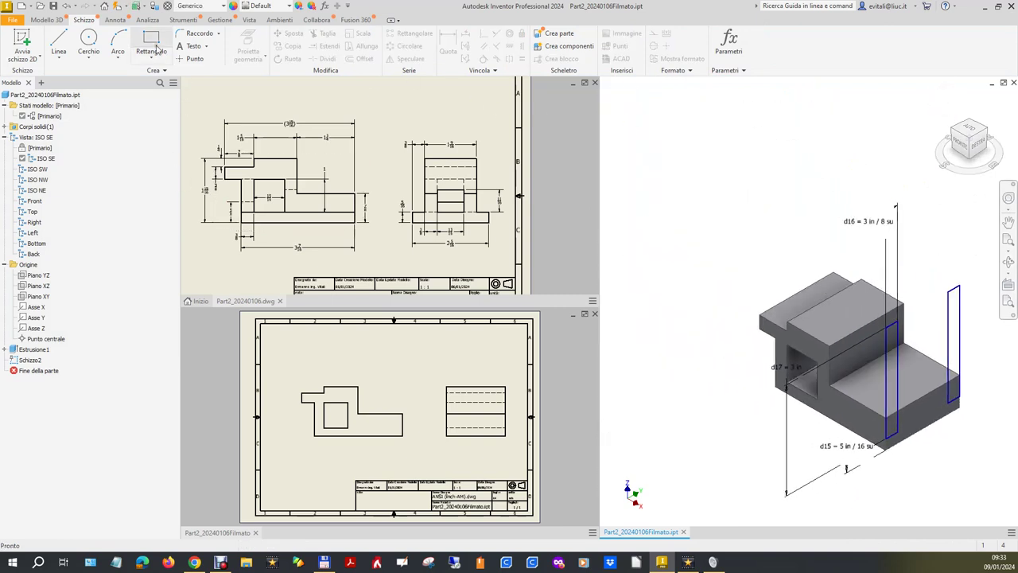
Extrude both rectangle profiles as a cut ending at the chosen face, creating Estrusione2.
{"action": "left_click", "coordinate": [54, 22]}
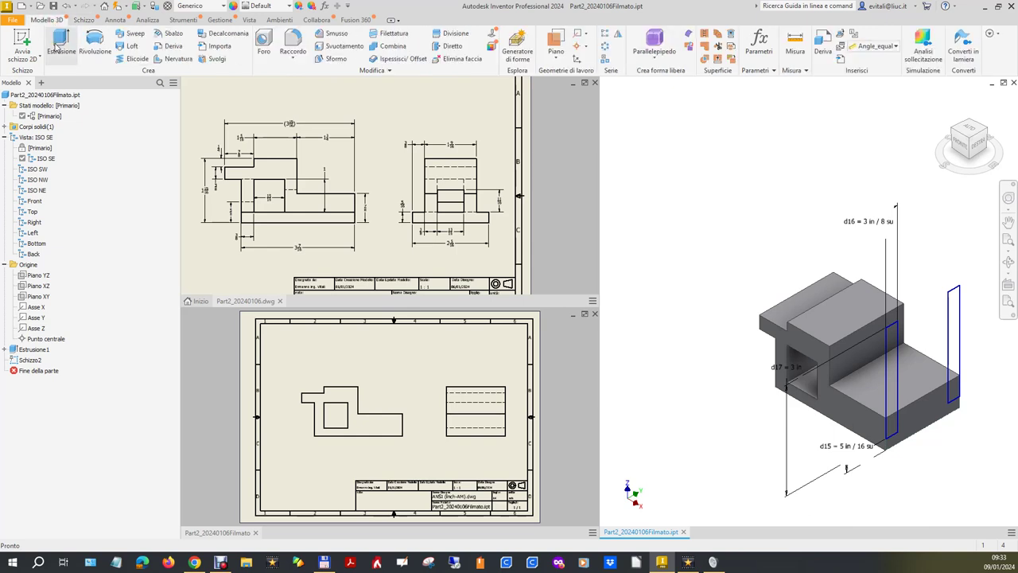
{"action": "left_click", "coordinate": [61, 40]}
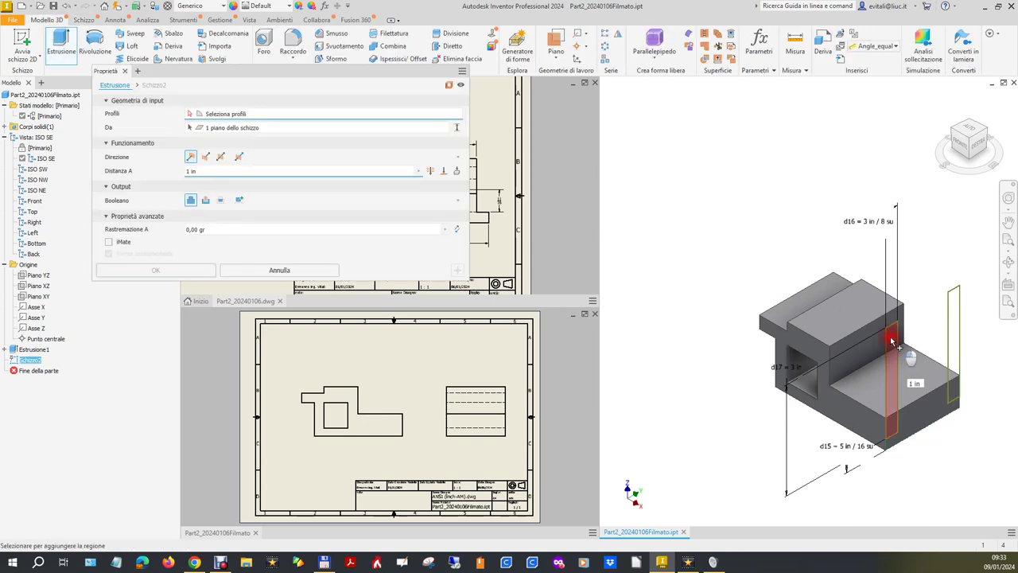
{"action": "left_click", "coordinate": [891, 344]}
{"action": "left_click", "coordinate": [957, 323]}
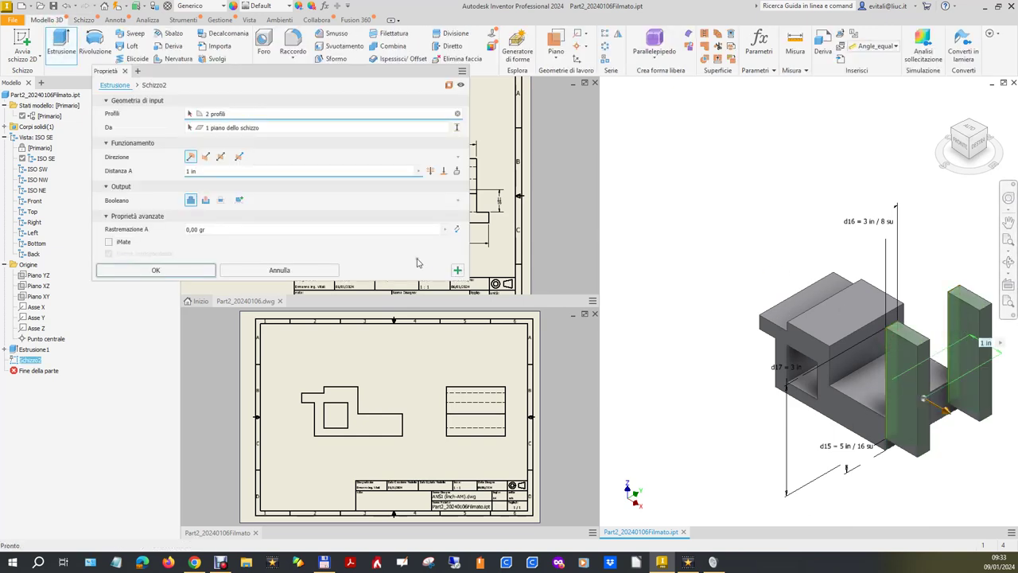
{"action": "left_click", "coordinate": [205, 200]}
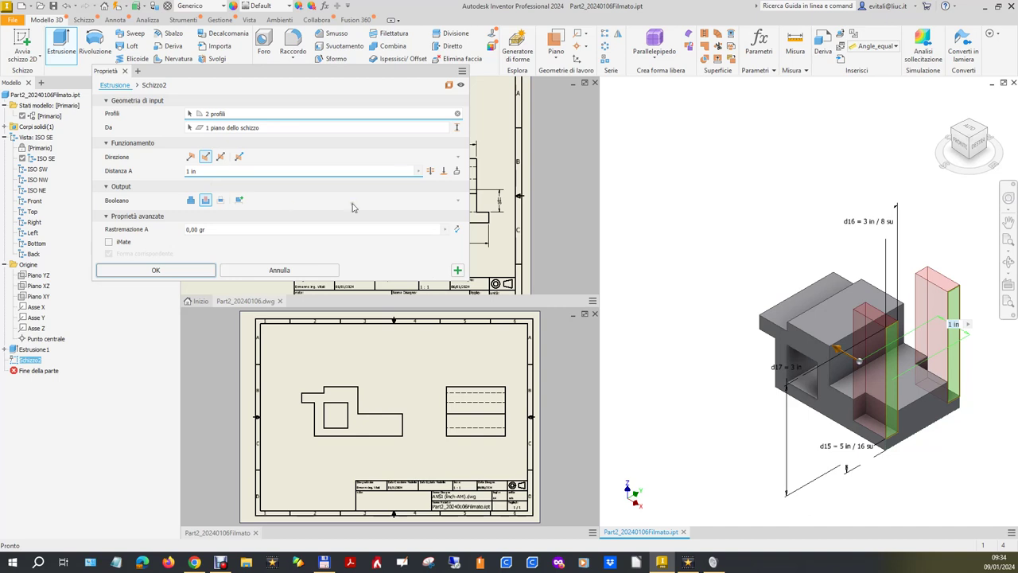
{"action": "left_click", "coordinate": [443, 173]}
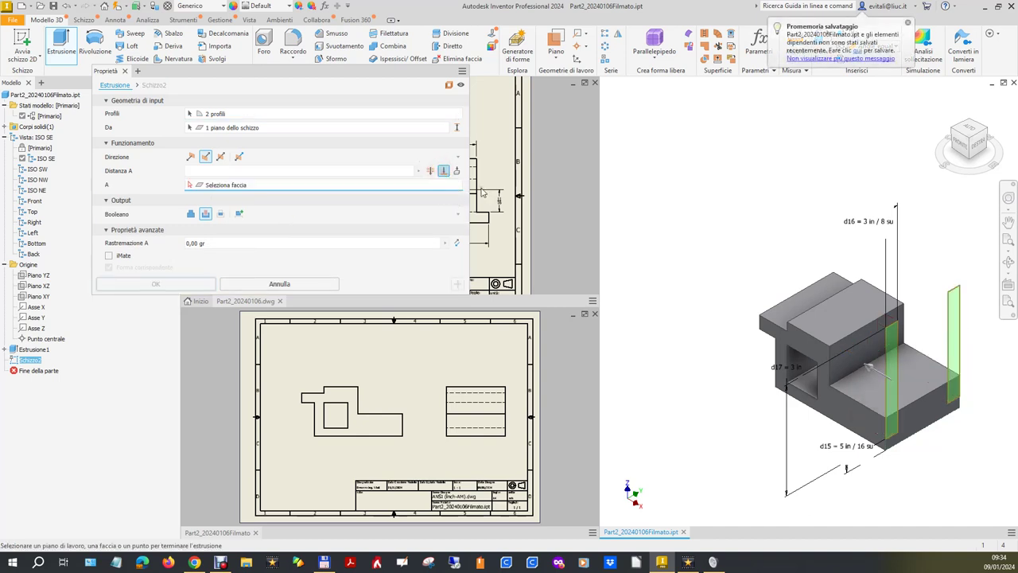
{"action": "left_click", "coordinate": [759, 320]}
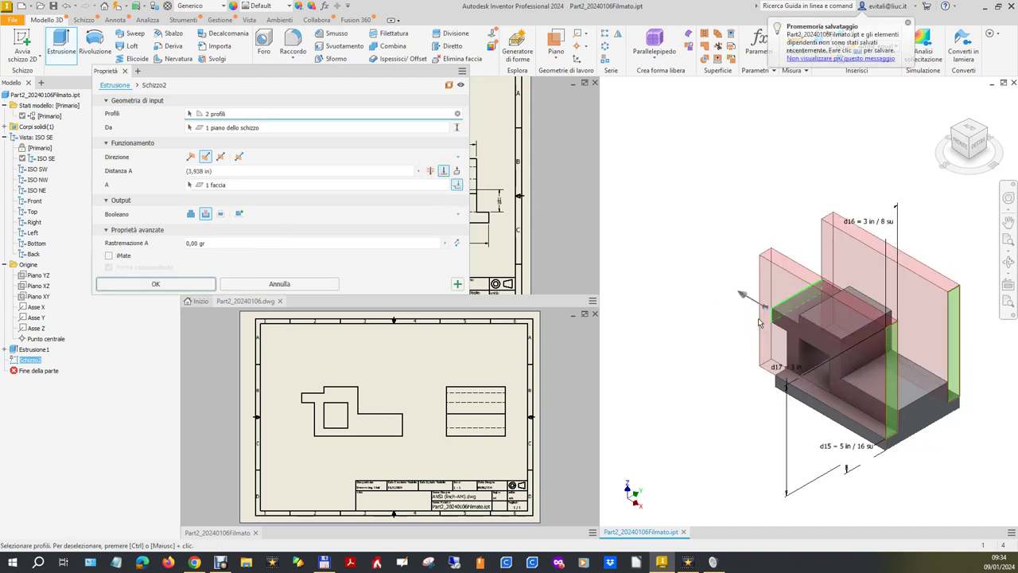
{"action": "left_click", "coordinate": [175, 285]}
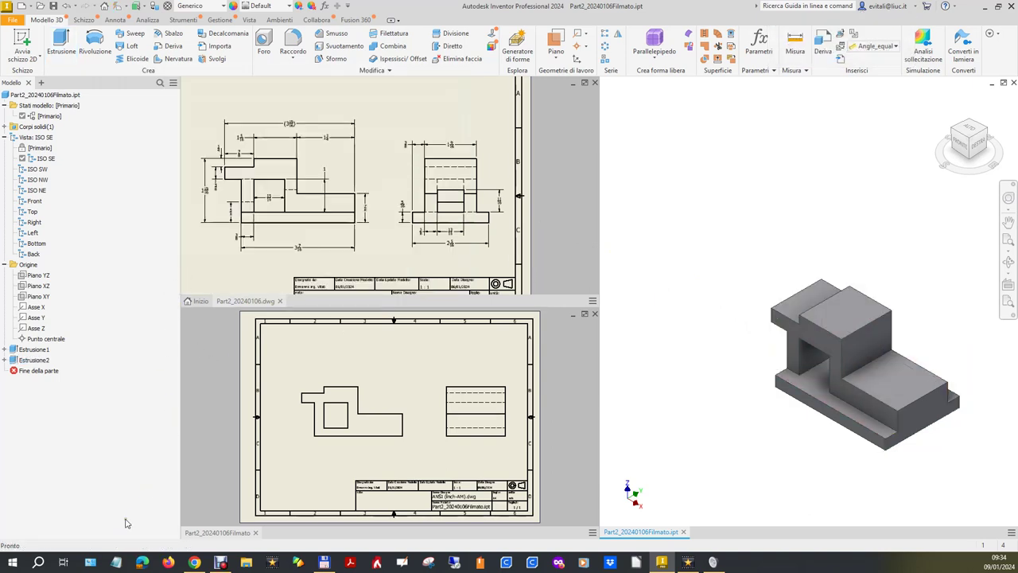
Activate the drawing so its views update, then return to the part window.
{"action": "left_click", "coordinate": [422, 349]}
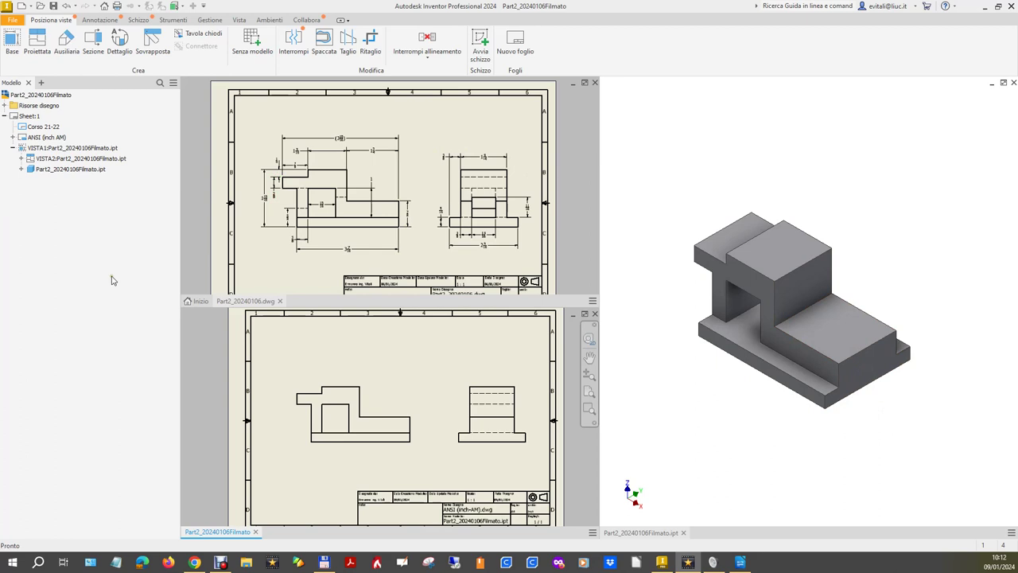
{"action": "left_click", "coordinate": [802, 460]}
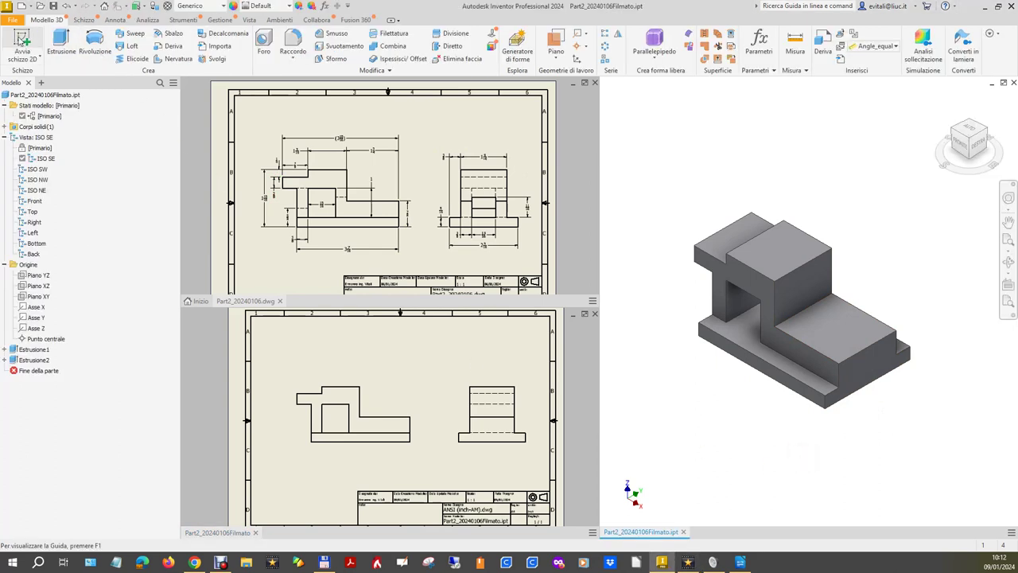
Start a 2D sketch on the part's right-end face and draw a small rectangle.
{"action": "left_click", "coordinate": [22, 40]}
{"action": "left_click", "coordinate": [872, 377]}
{"action": "left_click", "coordinate": [148, 45]}
{"action": "left_click", "coordinate": [846, 327]}
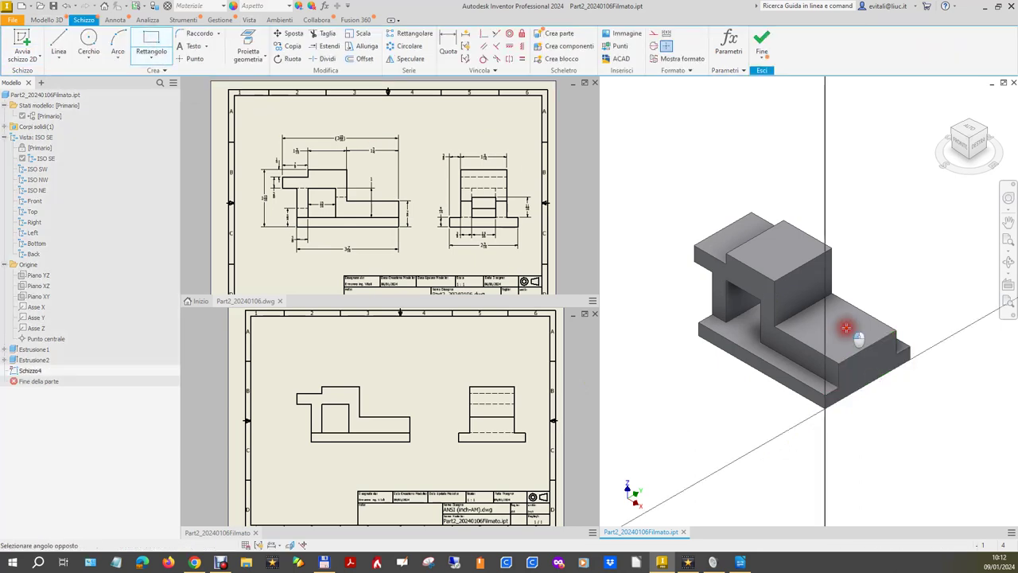
{"action": "left_click", "coordinate": [881, 354]}
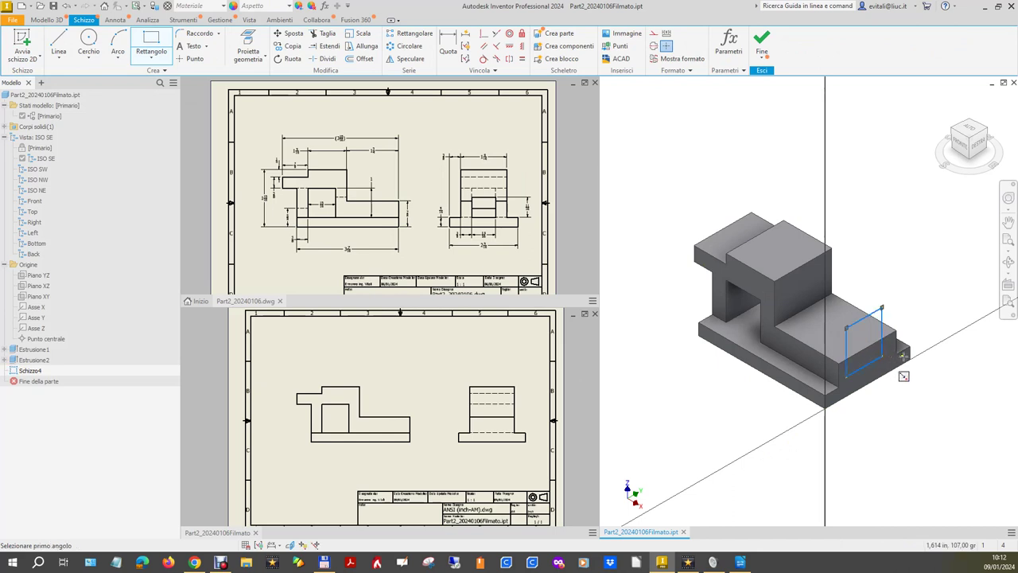
{"action": "right_click", "coordinate": [909, 370]}
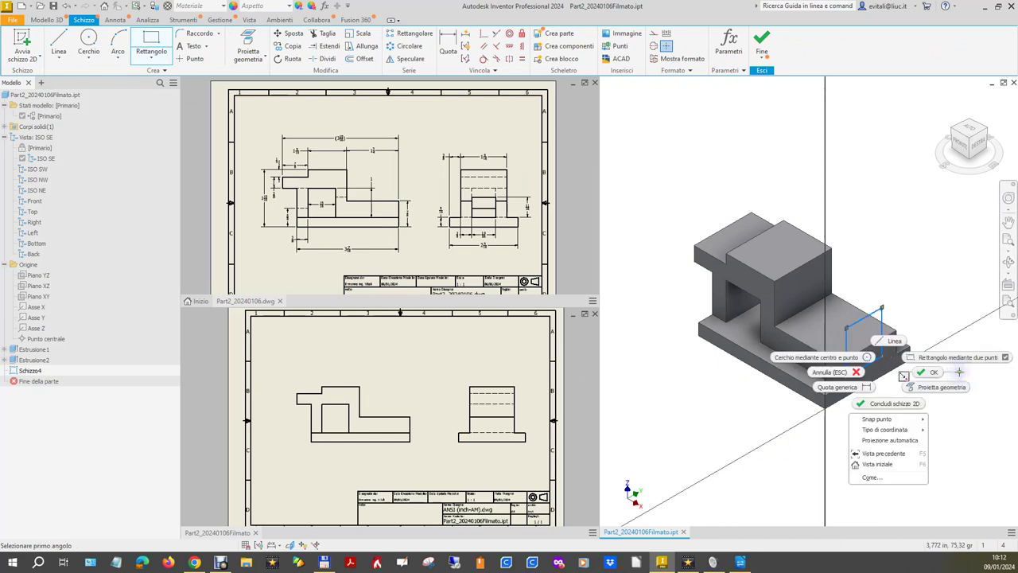
{"action": "left_click", "coordinate": [918, 373]}
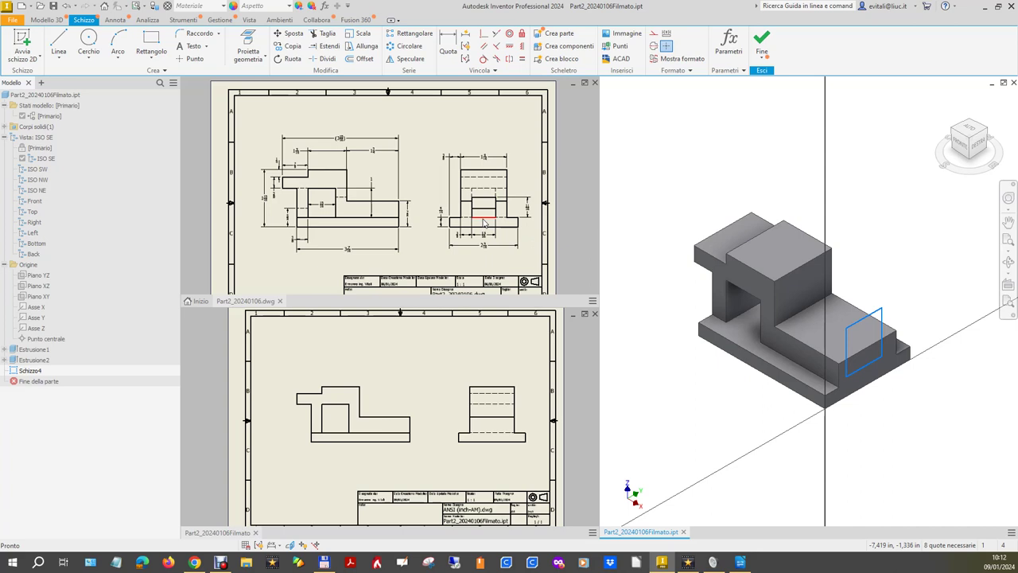
Constrain the rectangle's edges and corners to the part's edges with Collinear and Coincident.
{"action": "left_click", "coordinate": [496, 34]}
{"action": "left_click", "coordinate": [863, 366]}
{"action": "left_click", "coordinate": [835, 395]}
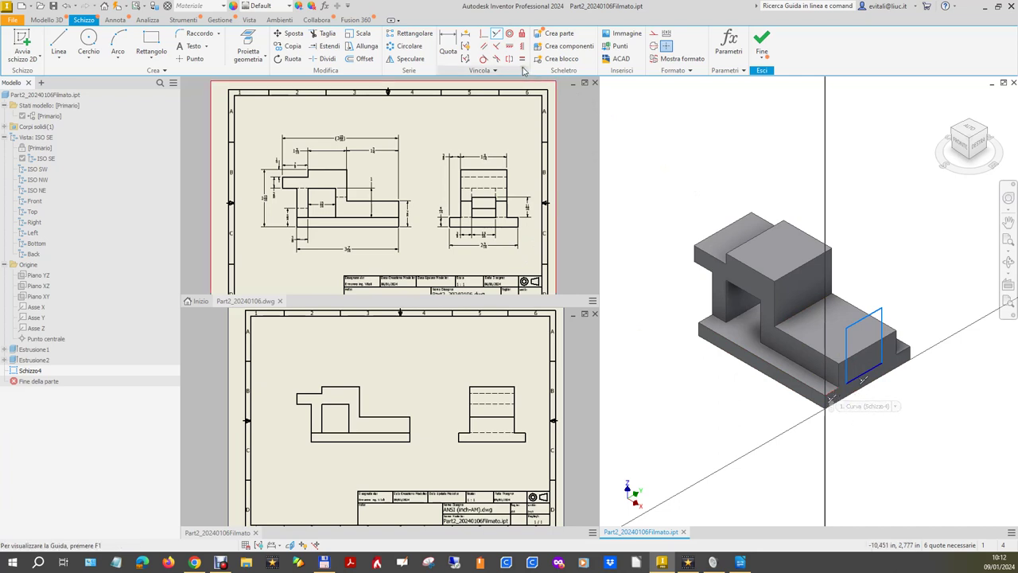
{"action": "left_click", "coordinate": [498, 47]}
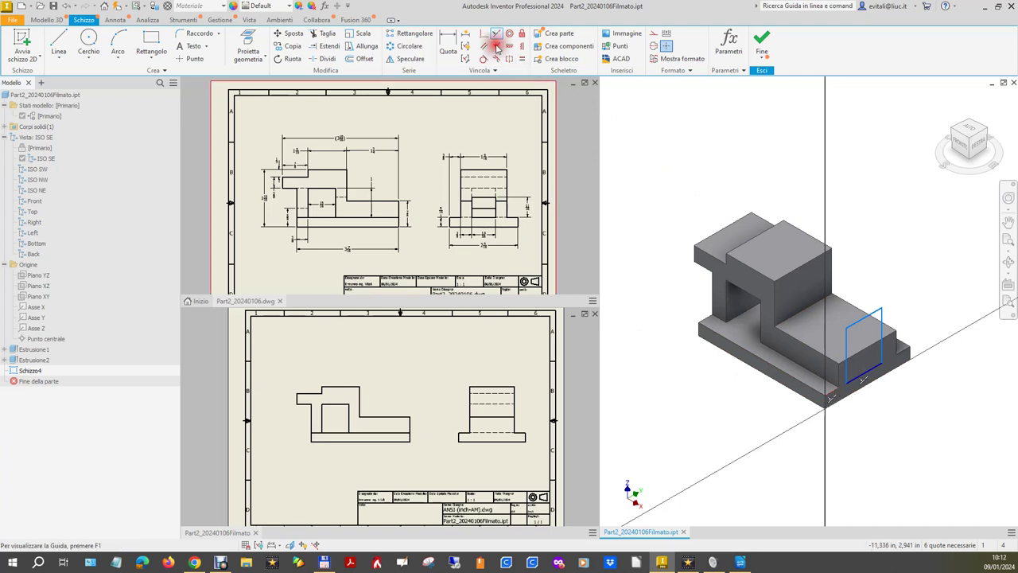
{"action": "left_click", "coordinate": [857, 380]}
{"action": "left_click", "coordinate": [857, 335]}
{"action": "left_click", "coordinate": [848, 344]}
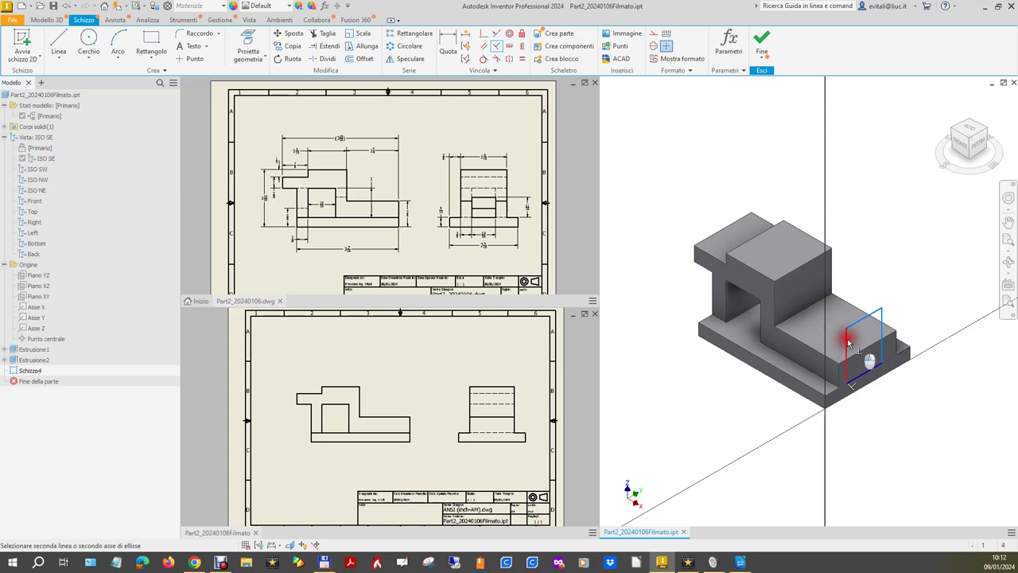
{"action": "left_click", "coordinate": [851, 329]}
{"action": "left_click", "coordinate": [876, 367]}
{"action": "left_click", "coordinate": [892, 383]}
{"action": "right_click", "coordinate": [897, 286]}
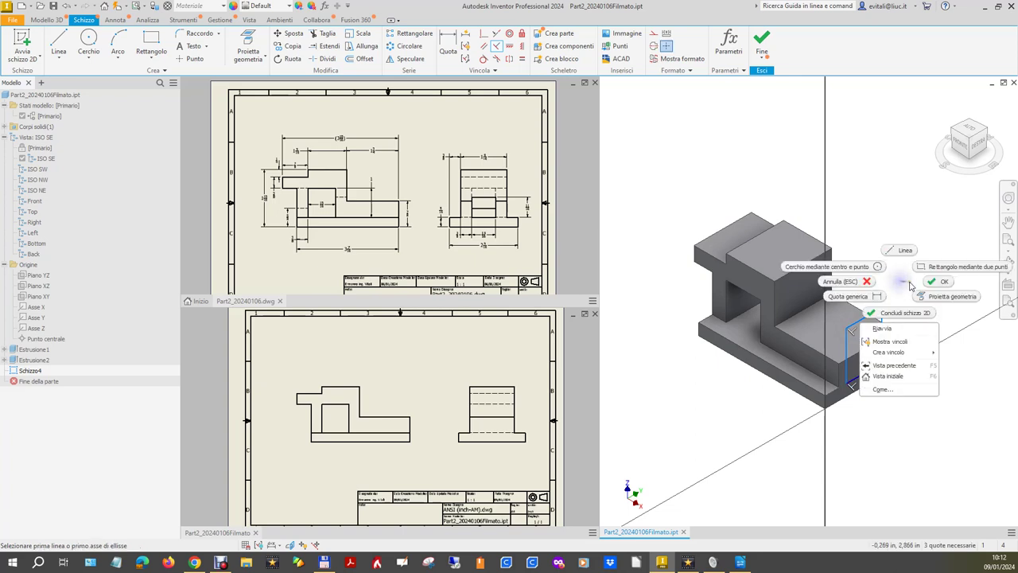
{"action": "left_click", "coordinate": [934, 284]}
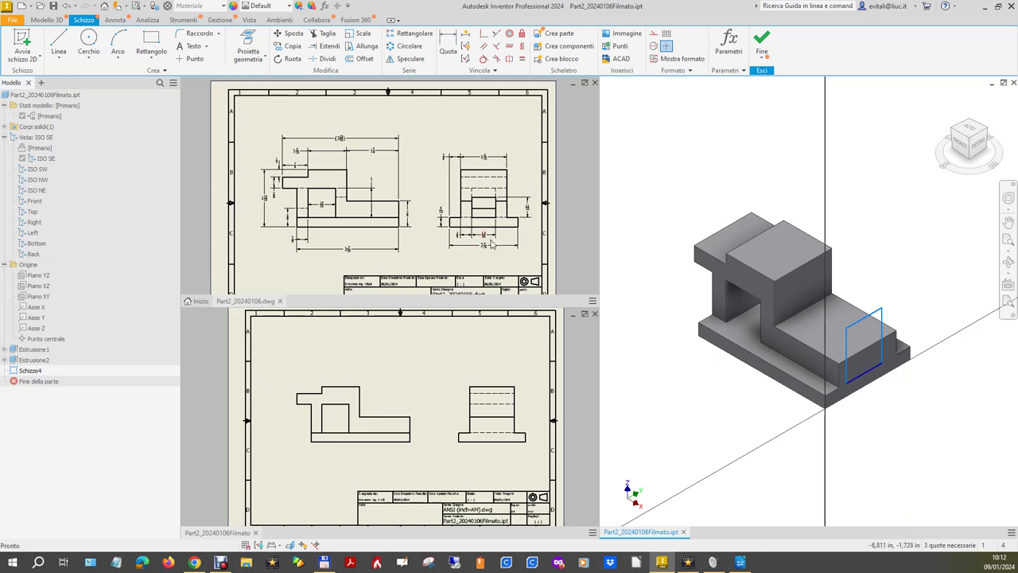
{"action": "scroll", "coordinate": [491, 244], "scroll_direction": "up", "scroll_amount": 3}
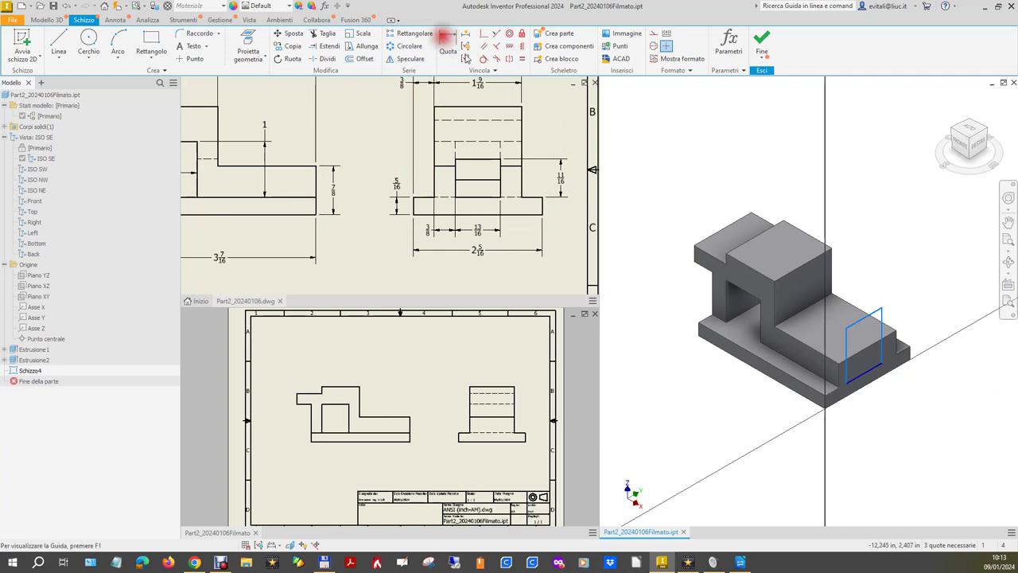
Dimension the rectangle 13/16 in wide and 11/16 in tall.
{"action": "left_click", "coordinate": [446, 39]}
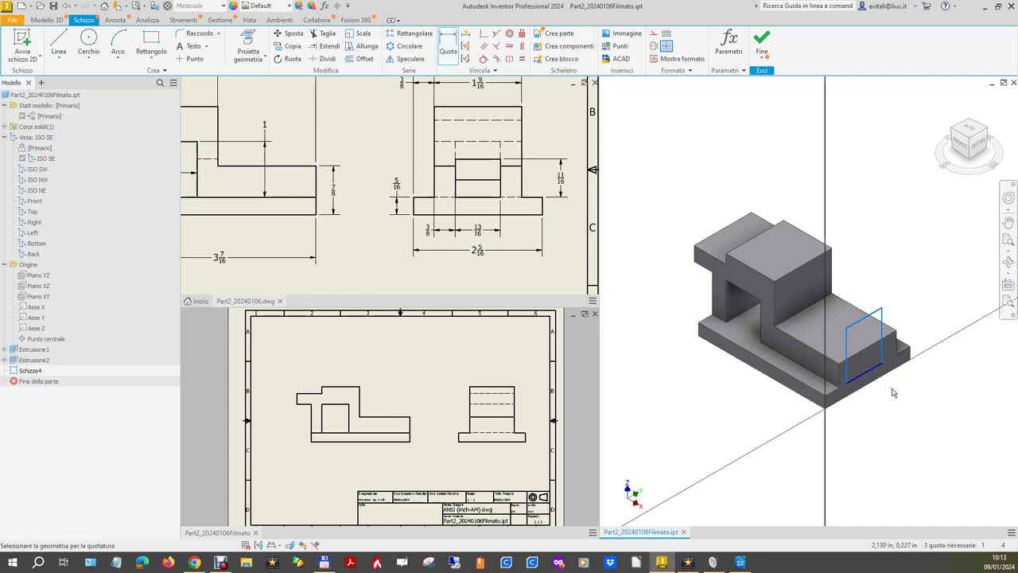
{"action": "left_click", "coordinate": [869, 370]}
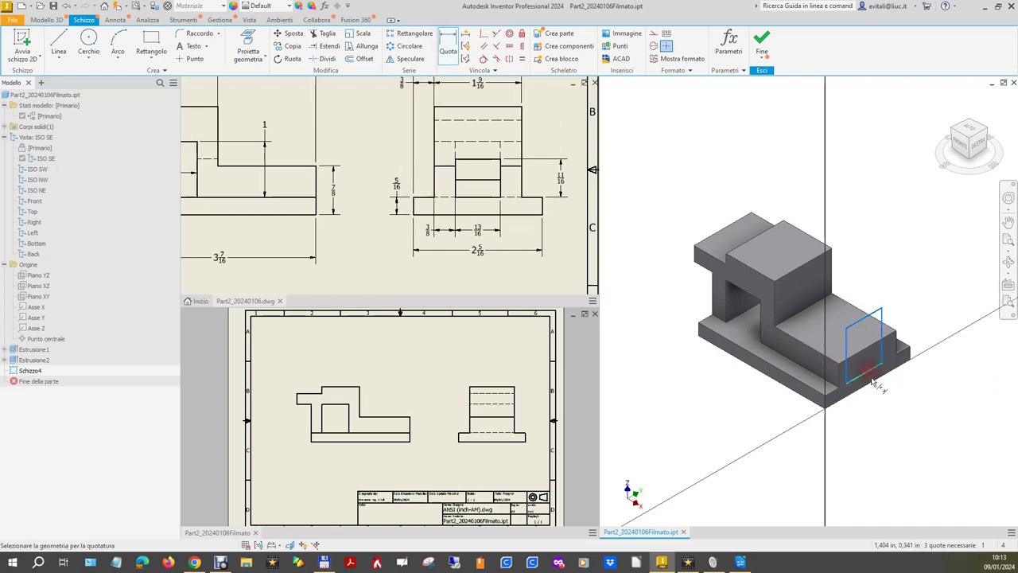
{"action": "left_click", "coordinate": [899, 409]}
{"action": "type", "text": "13/16"}
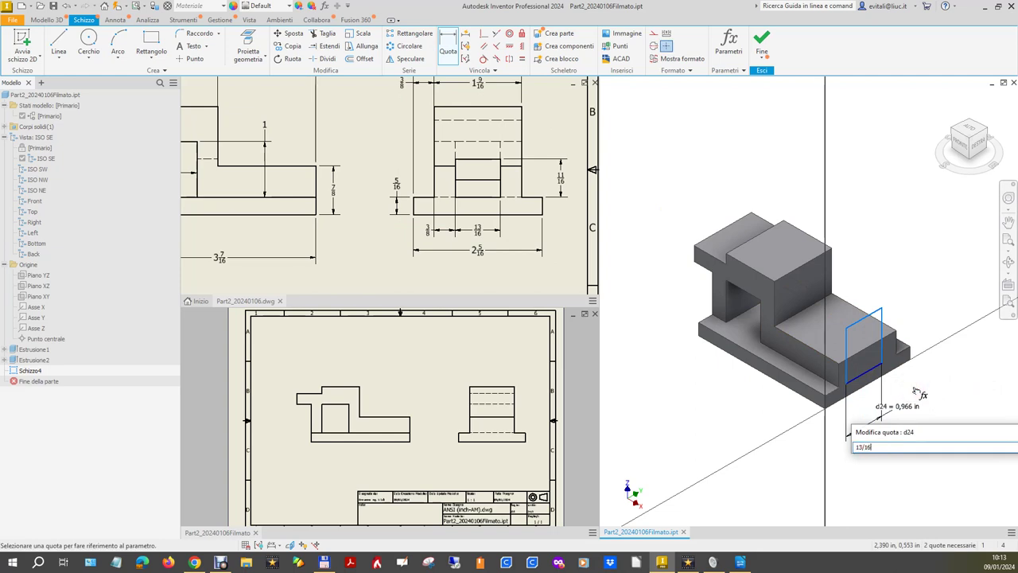
{"action": "key", "text": "Return"}
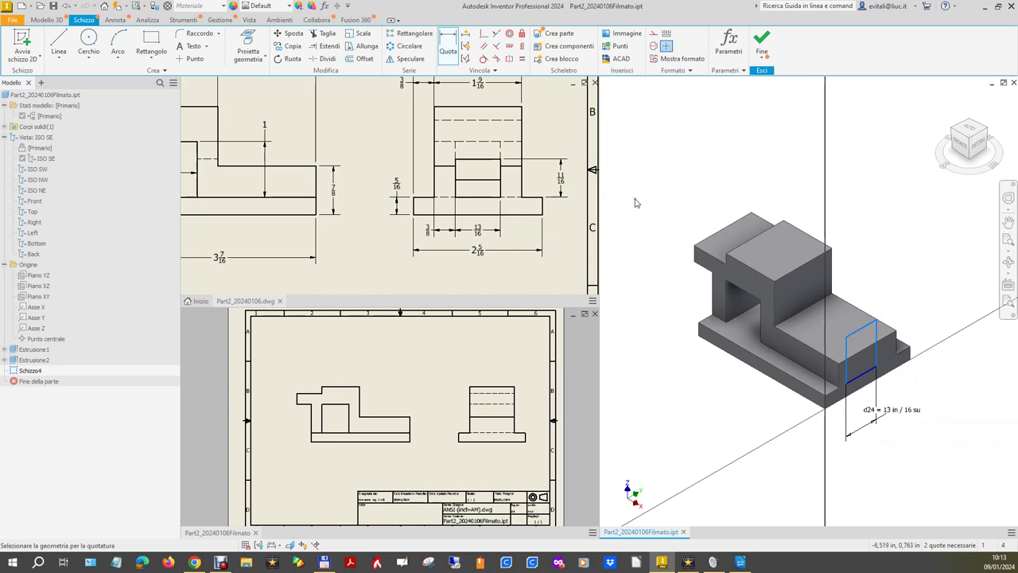
{"action": "left_click", "coordinate": [876, 338]}
{"action": "left_click", "coordinate": [919, 277]}
{"action": "type", "text": "11"}
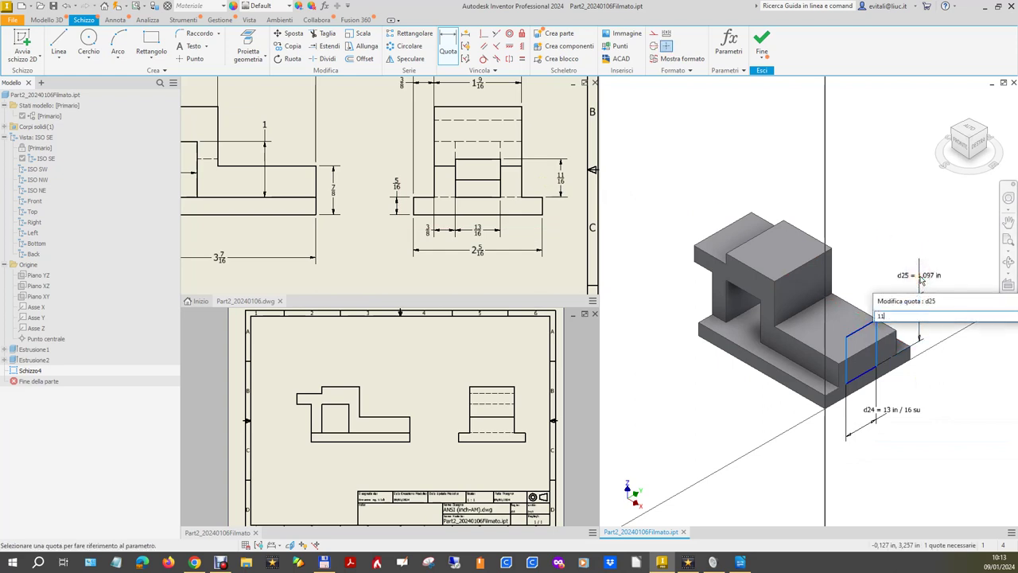
{"action": "type", "text": " in / 16"}
{"action": "key", "text": "Return"}
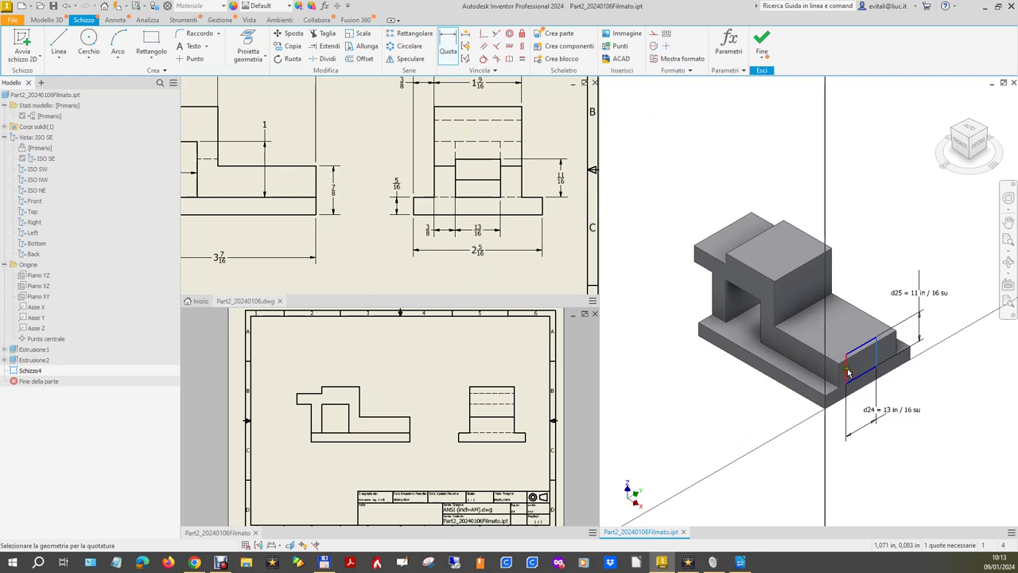
Dimension the rectangle's offset from the model edge as 3/8 in.
{"action": "left_click", "coordinate": [848, 372]}
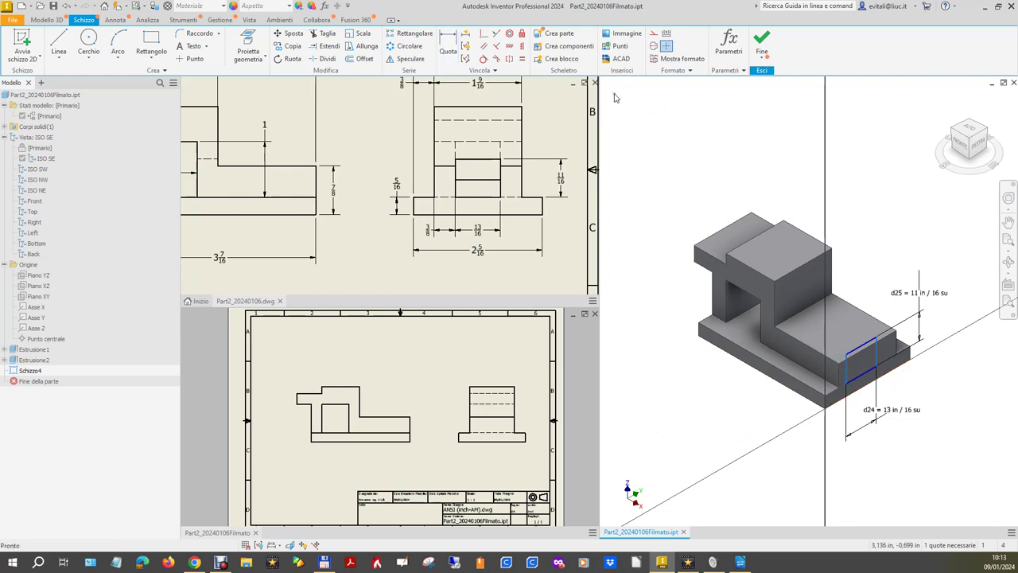
{"action": "left_click", "coordinate": [450, 44]}
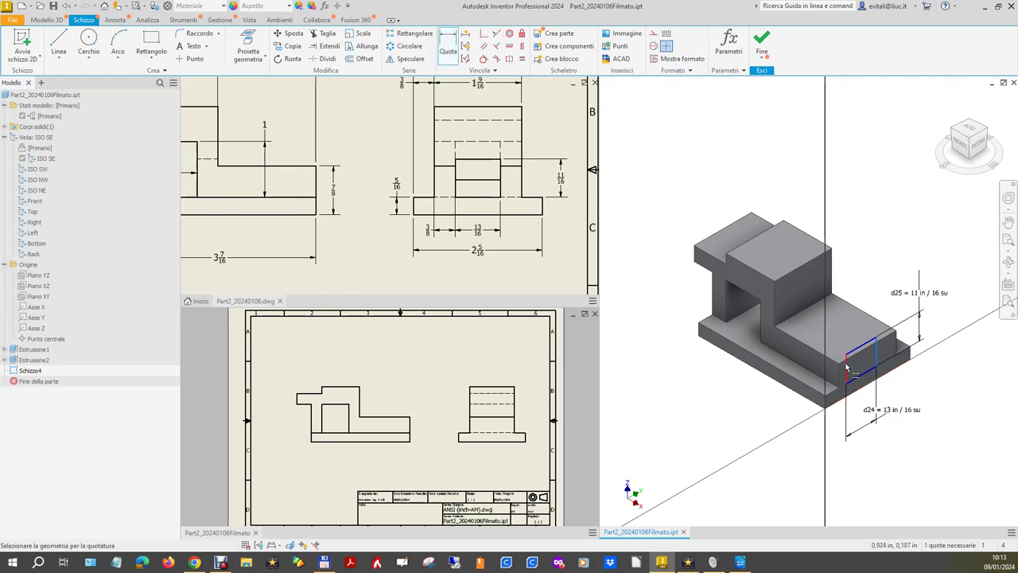
{"action": "left_click", "coordinate": [843, 368]}
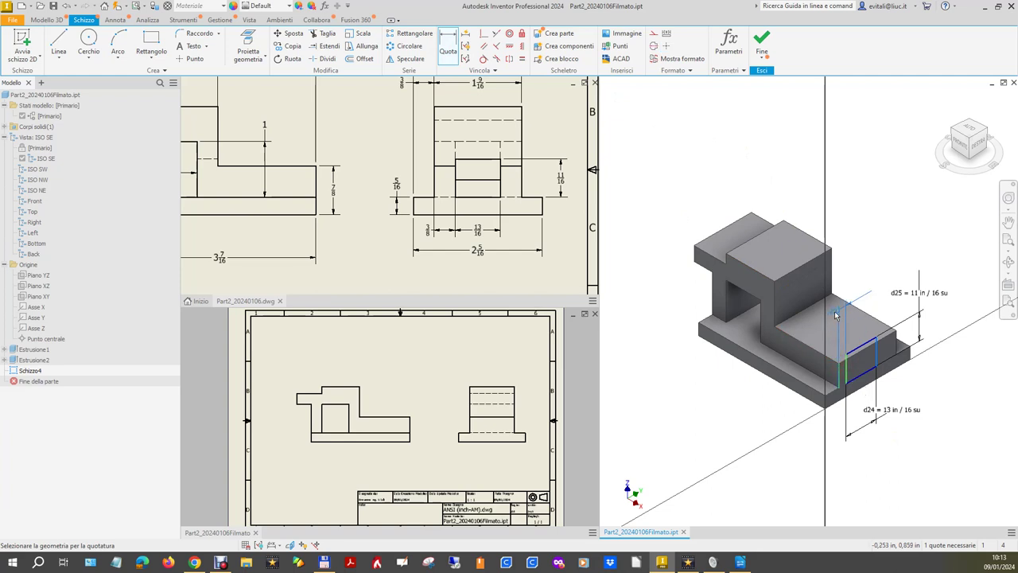
{"action": "left_click", "coordinate": [873, 449]}
{"action": "type", "text": "3"}
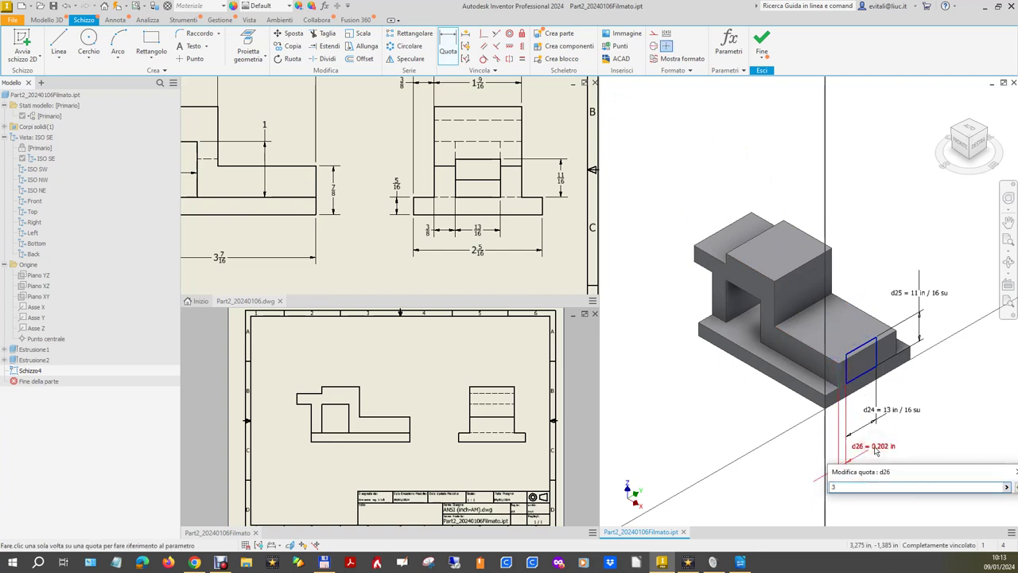
{"action": "type", "text": "/8"}
{"action": "key", "text": "Return"}
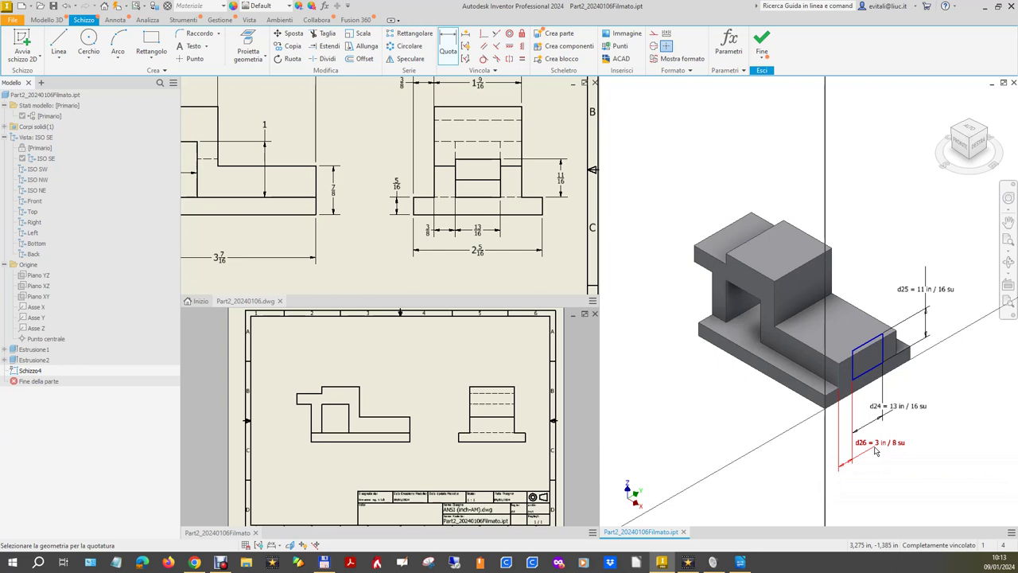
Cut the rectangle up to the tall block's face as Estrusione3, then activate the drawing.
{"action": "left_click", "coordinate": [761, 42]}
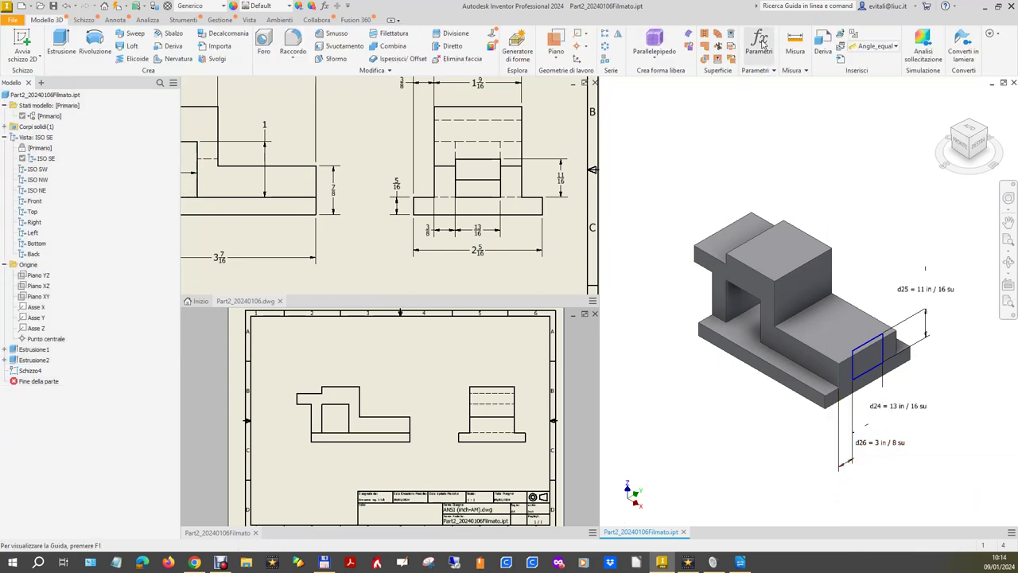
{"action": "left_click", "coordinate": [63, 44]}
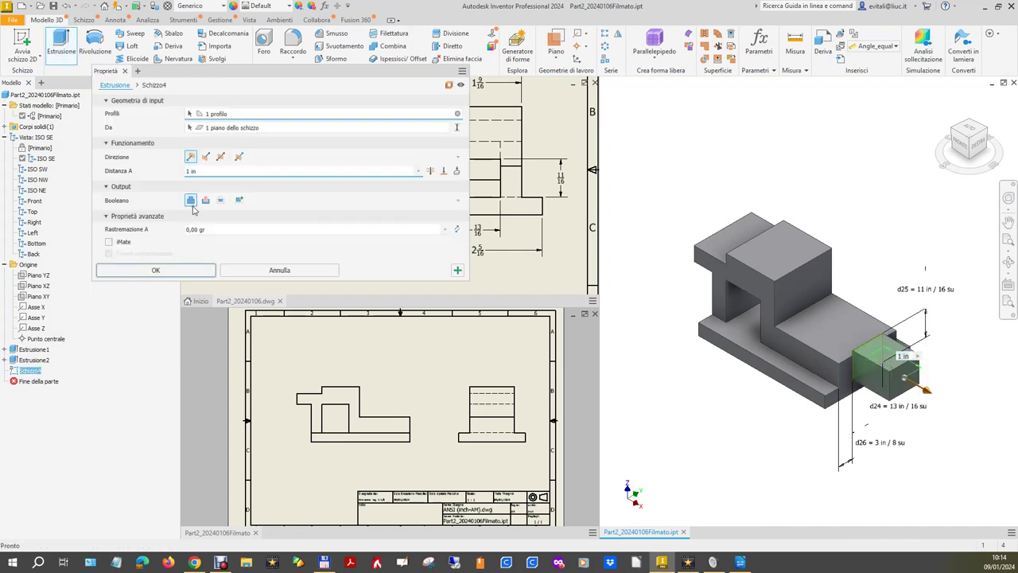
{"action": "left_click", "coordinate": [205, 199]}
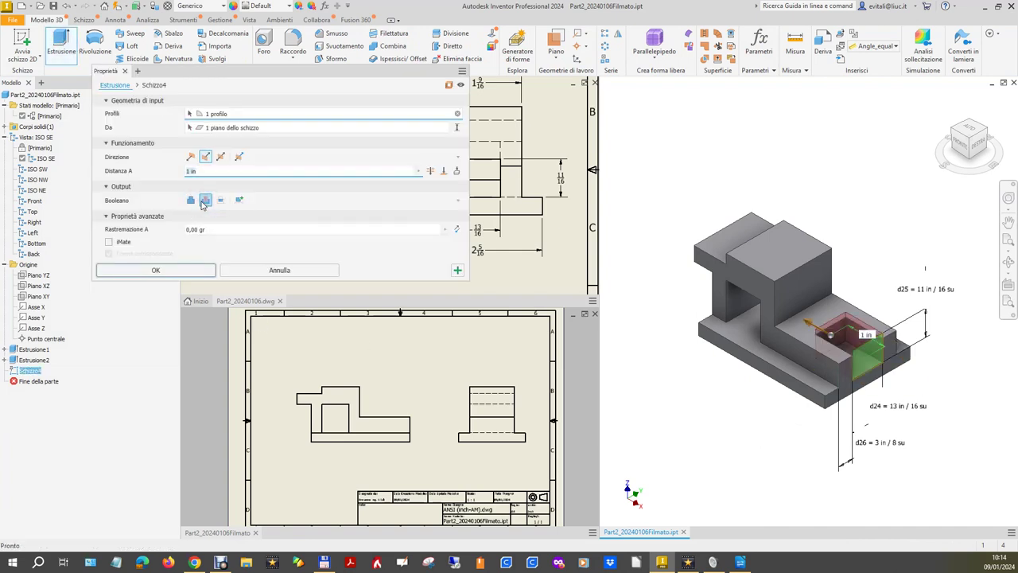
{"action": "left_click", "coordinate": [443, 172]}
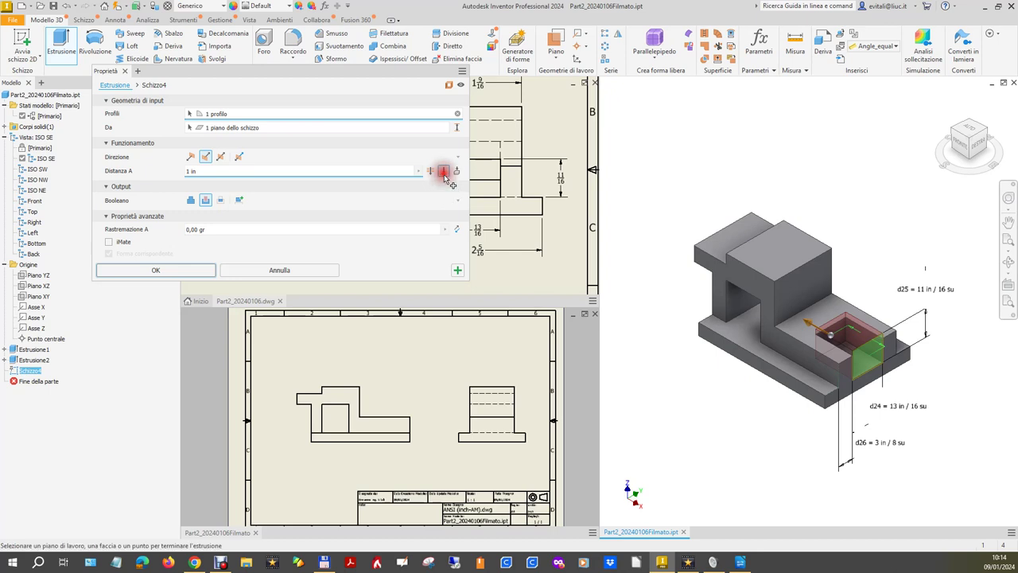
{"action": "left_click", "coordinate": [762, 321]}
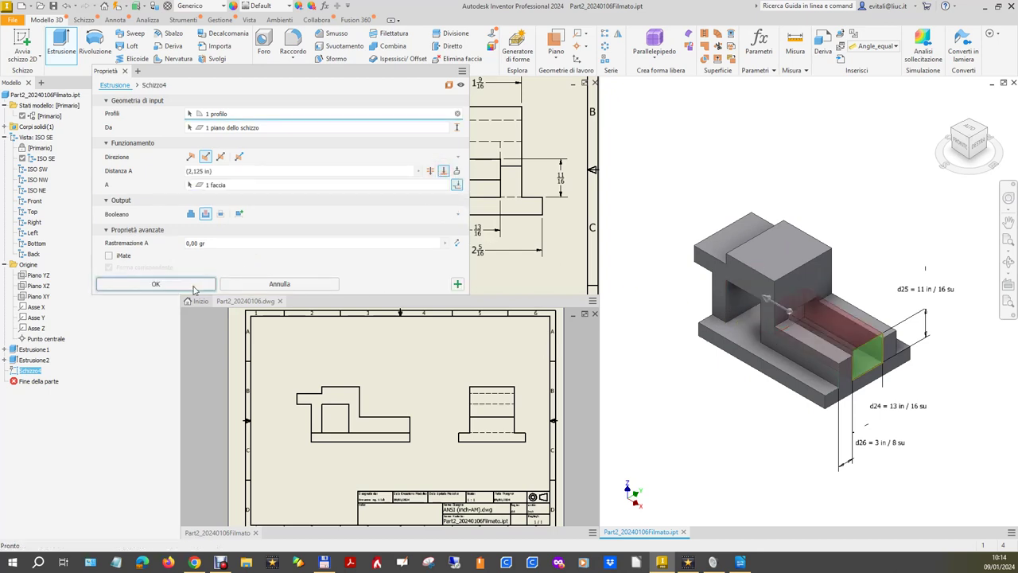
{"action": "left_click", "coordinate": [194, 288]}
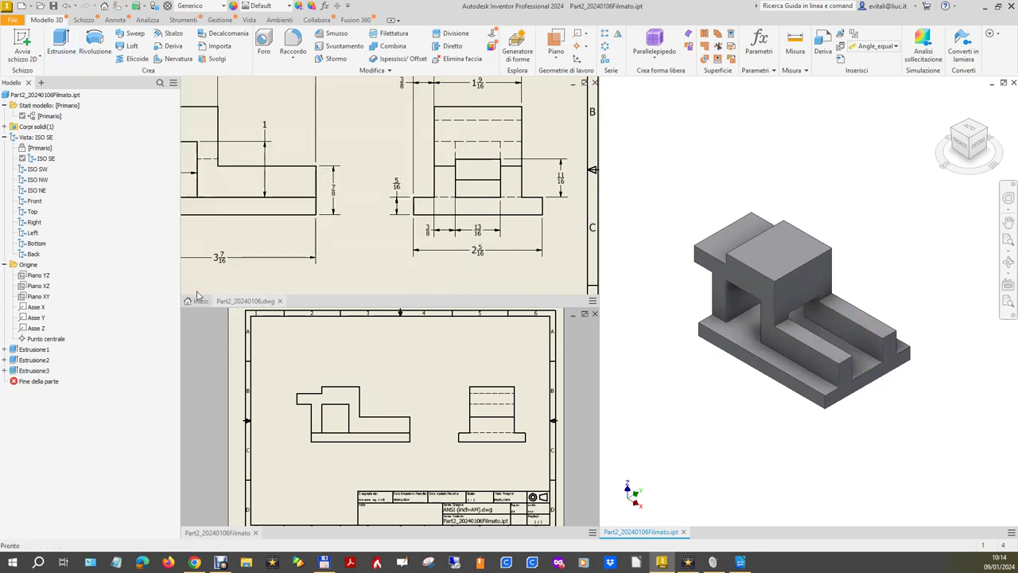
{"action": "key", "text": "alt"}
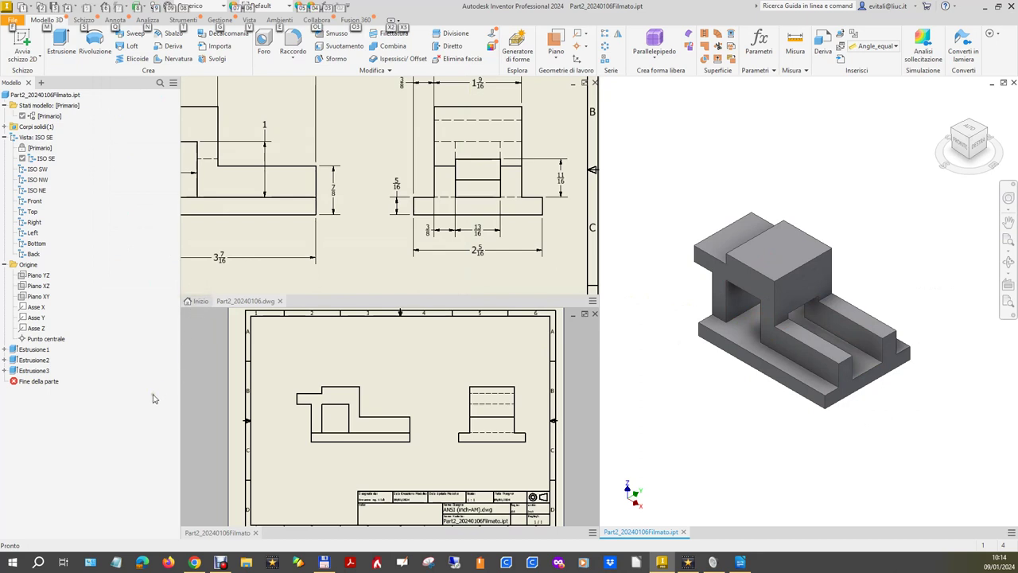
{"action": "left_click", "coordinate": [399, 358]}
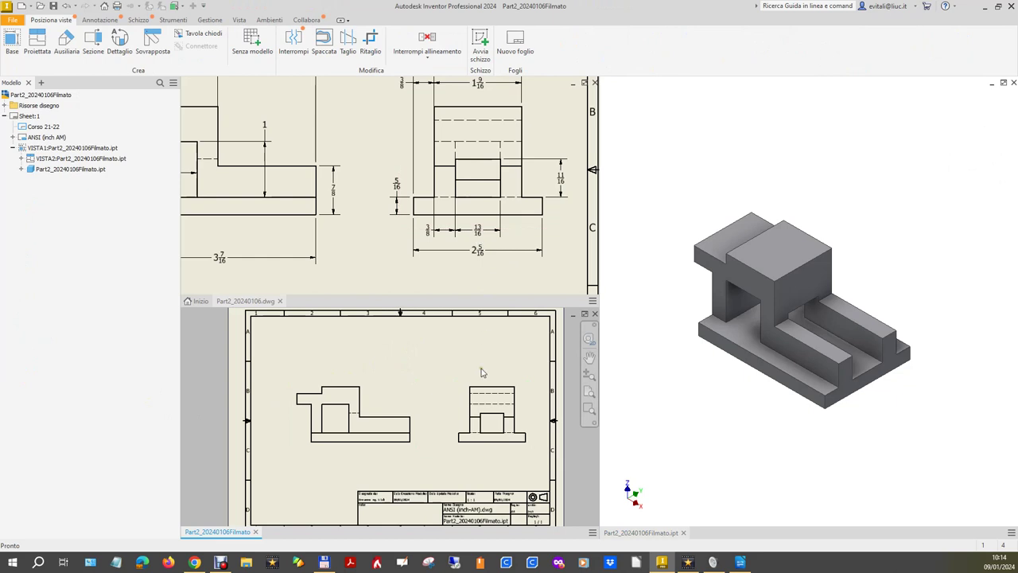
Zoom the reference sheet out around VISTA2, then turn the part to another isometric view.
{"action": "left_click", "coordinate": [474, 425]}
{"action": "scroll", "coordinate": [374, 256], "scroll_direction": "down", "scroll_amount": 2}
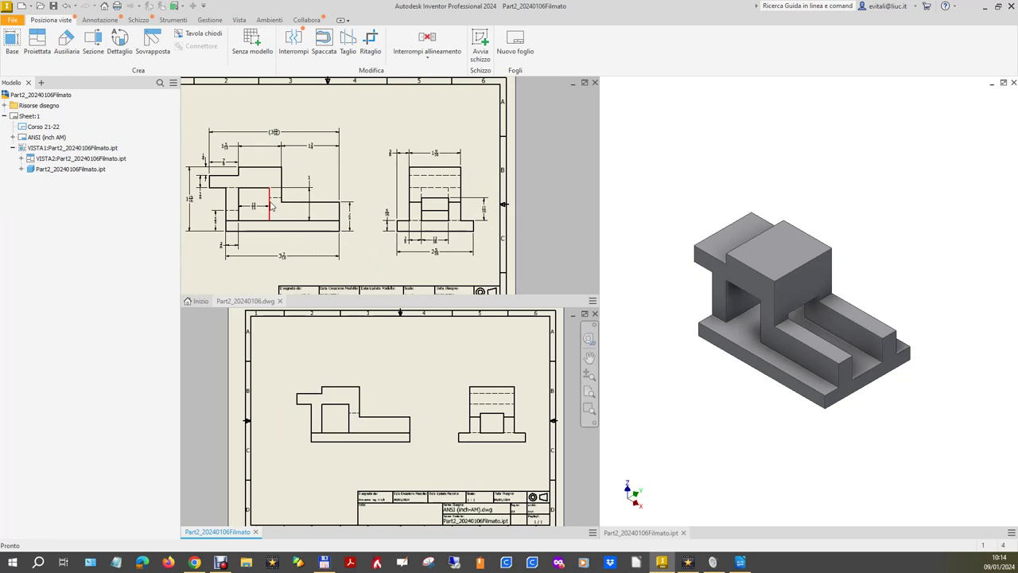
{"action": "left_click", "coordinate": [739, 487]}
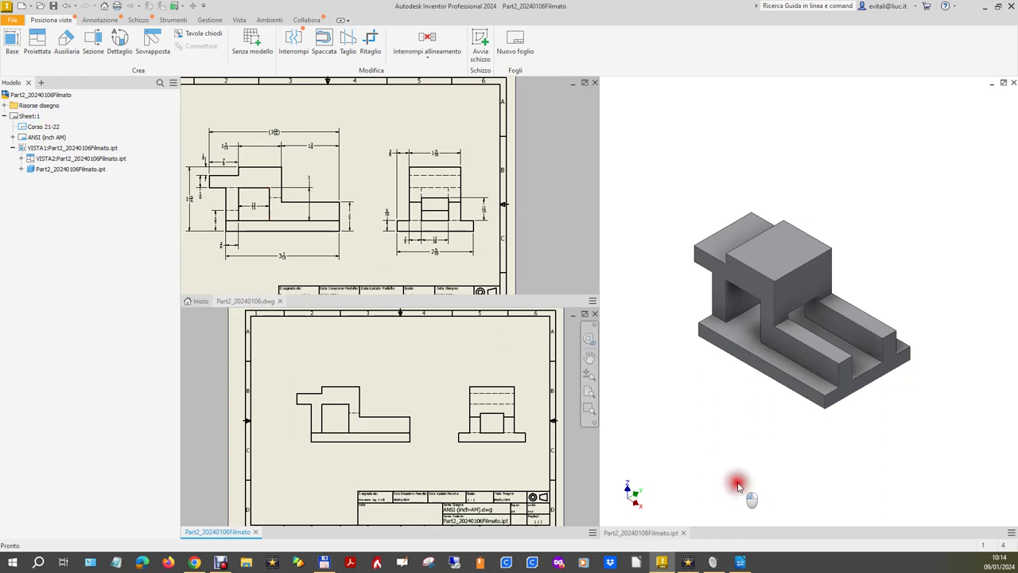
{"action": "left_click", "coordinate": [954, 129]}
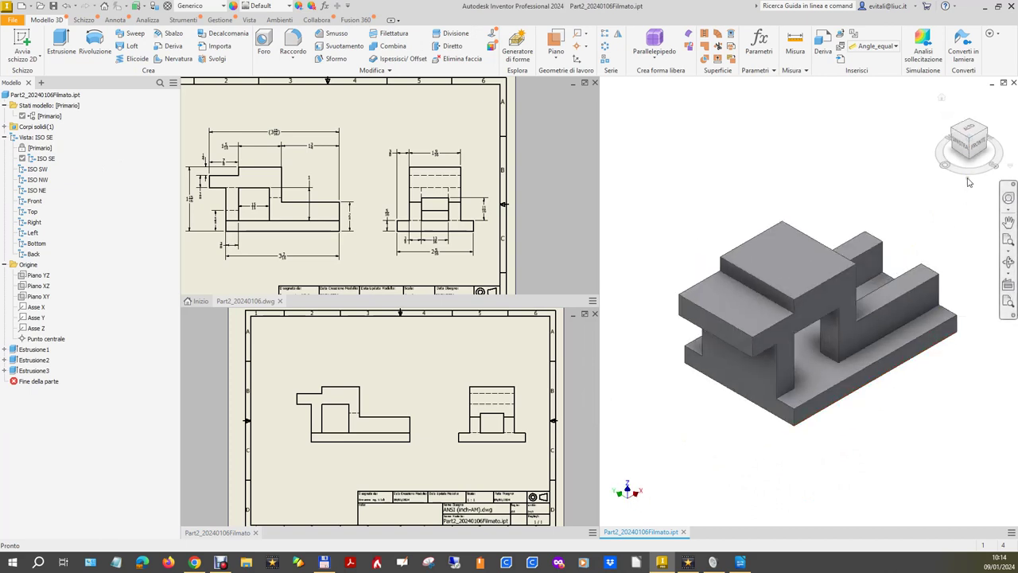
Start a new sketch on the block's side face and draw a small rectangle on it.
{"action": "left_click", "coordinate": [967, 158]}
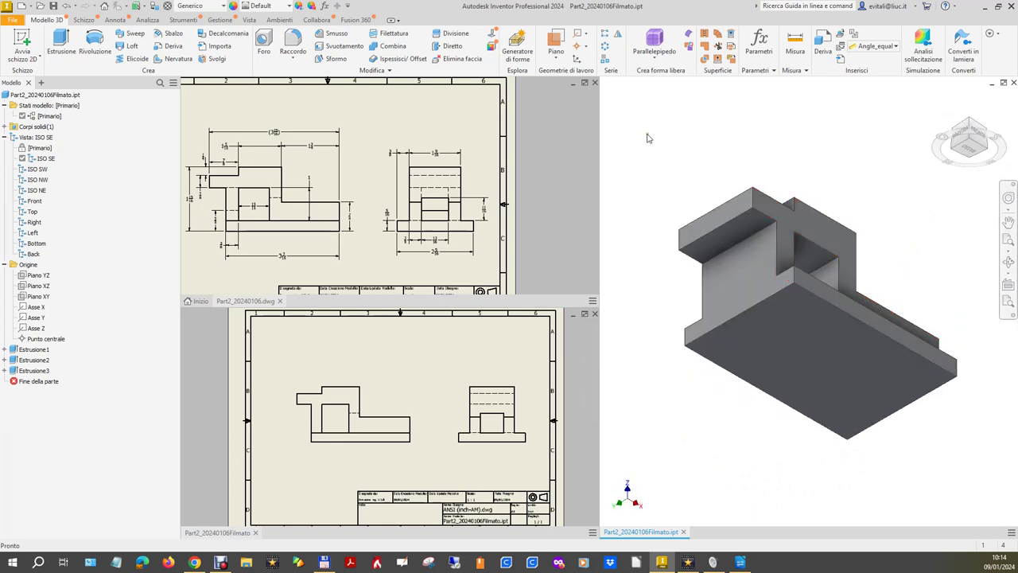
{"action": "left_click", "coordinate": [31, 39]}
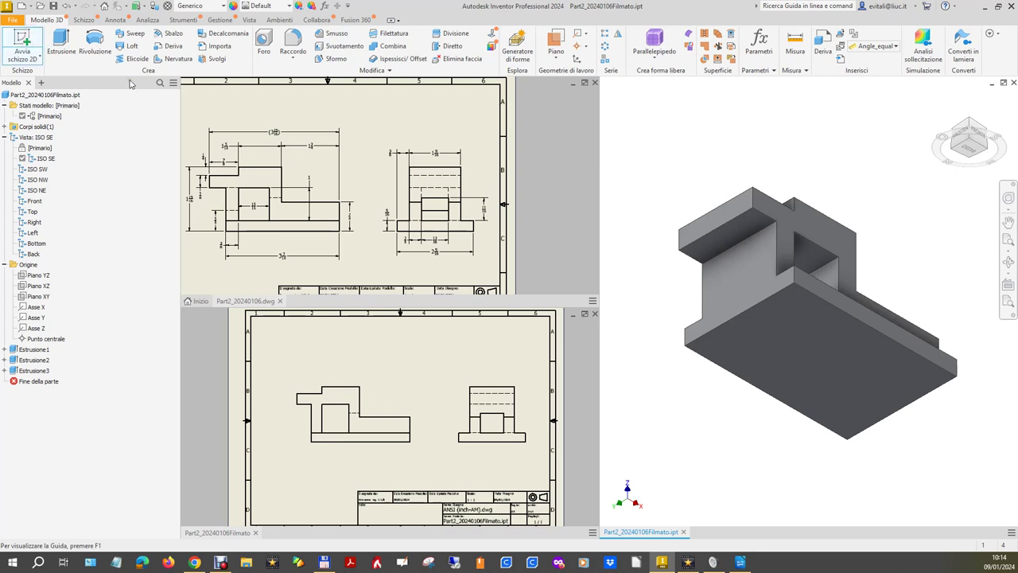
{"action": "left_click", "coordinate": [741, 287]}
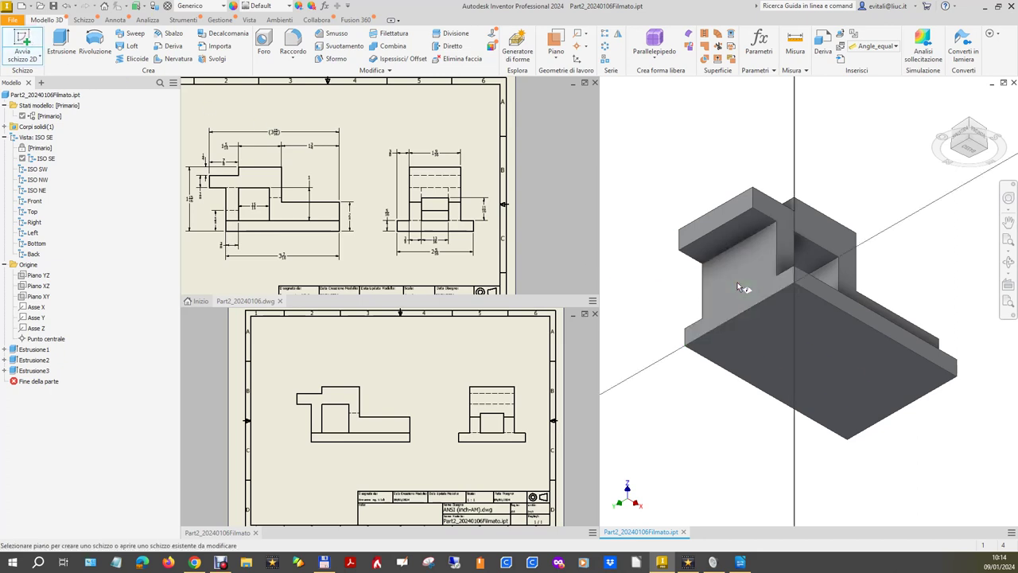
{"action": "left_click", "coordinate": [188, 46]}
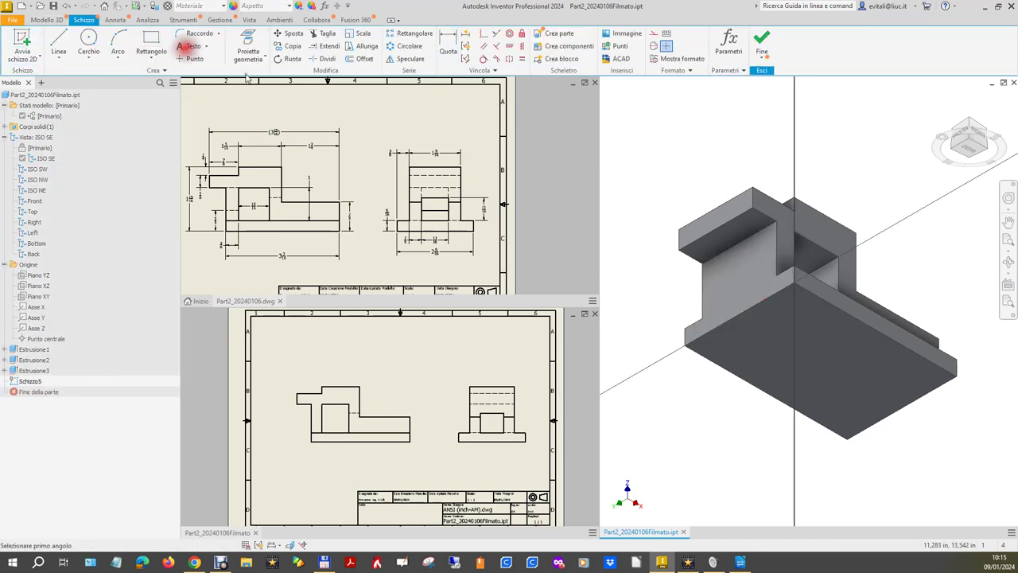
{"action": "left_click", "coordinate": [724, 269]}
{"action": "left_click", "coordinate": [755, 294]}
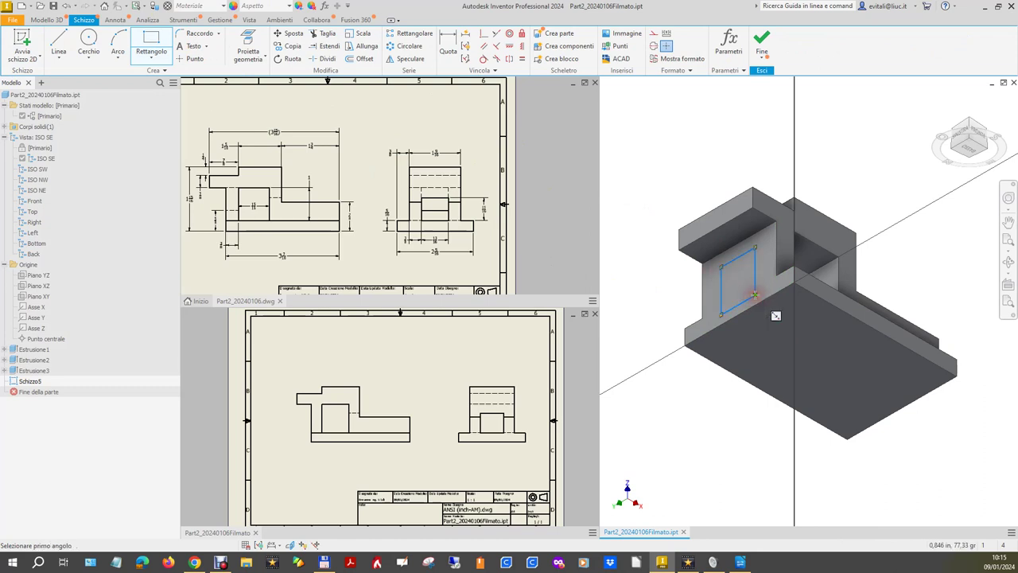
{"action": "right_click", "coordinate": [776, 309]}
{"action": "left_click", "coordinate": [794, 296]}
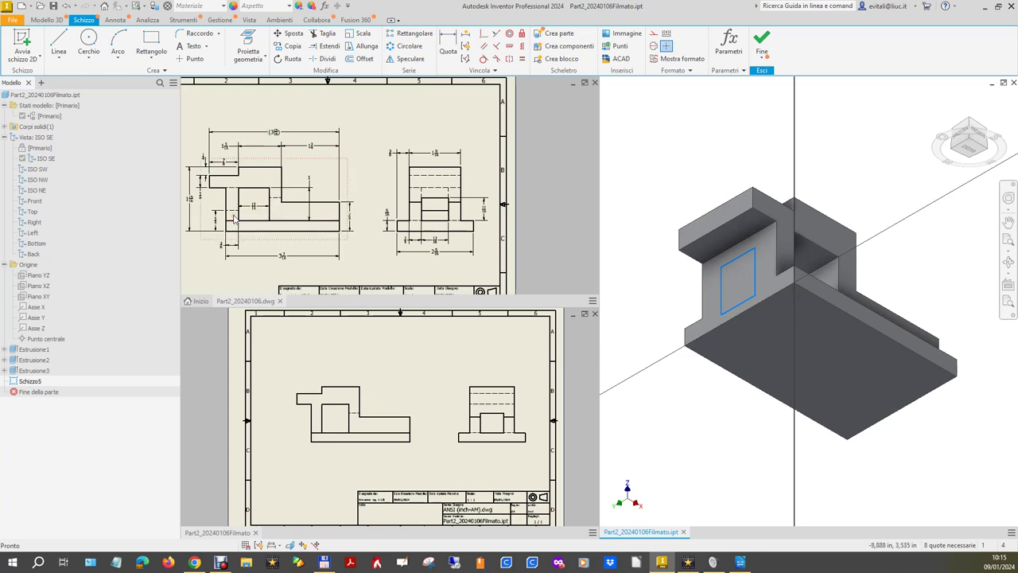
{"action": "scroll", "coordinate": [218, 230], "scroll_direction": "up", "scroll_amount": 3}
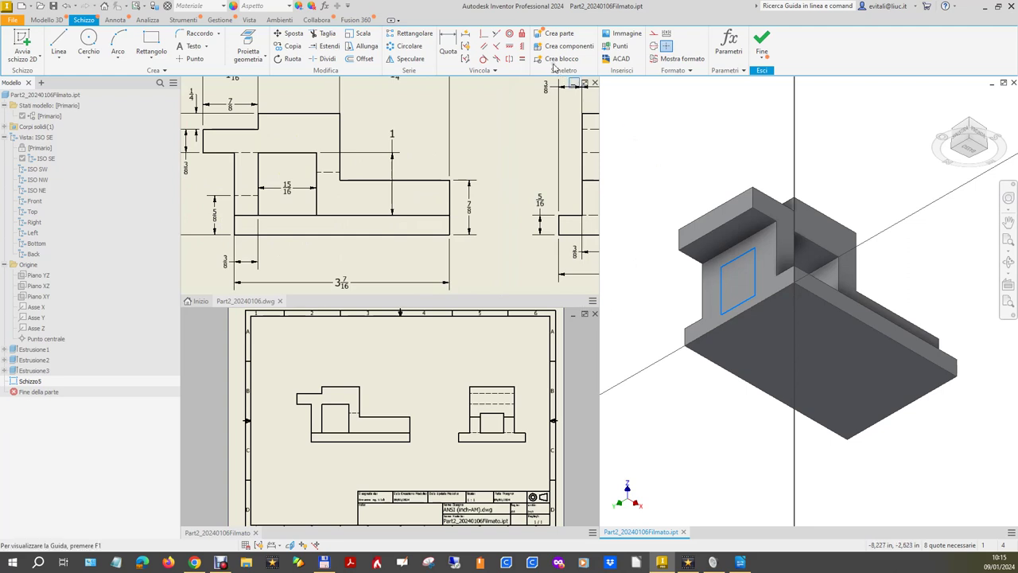
Constrain the rectangle's corners as coincident and its edges parallel/perpendicular, leaving 5 dimensions needed.
{"action": "left_click", "coordinate": [449, 44]}
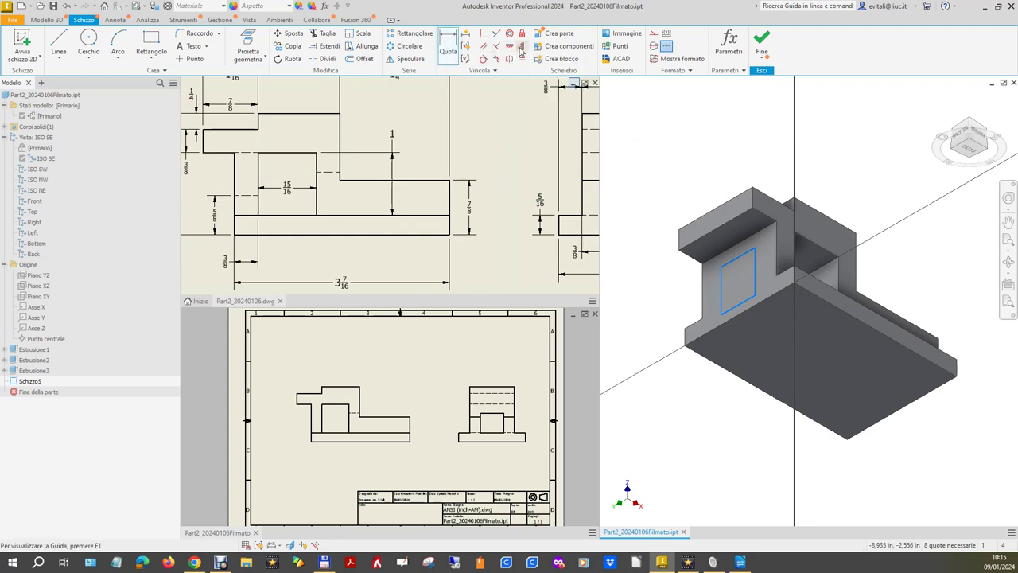
{"action": "left_click", "coordinate": [739, 305]}
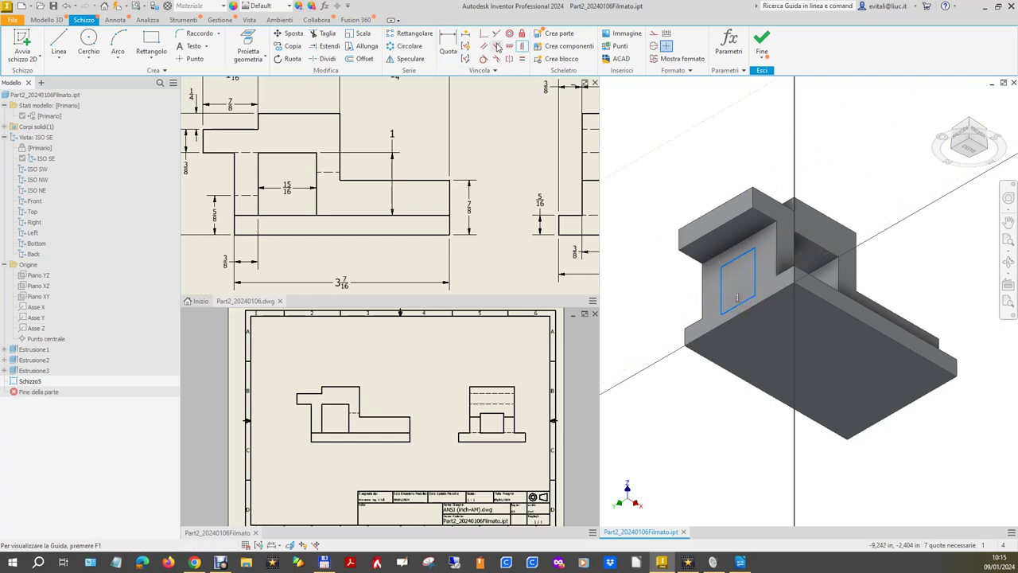
{"action": "left_click", "coordinate": [721, 291]}
{"action": "left_click", "coordinate": [739, 304]}
{"action": "left_click", "coordinate": [722, 270]}
{"action": "left_click", "coordinate": [752, 283]}
{"action": "left_click", "coordinate": [752, 296]}
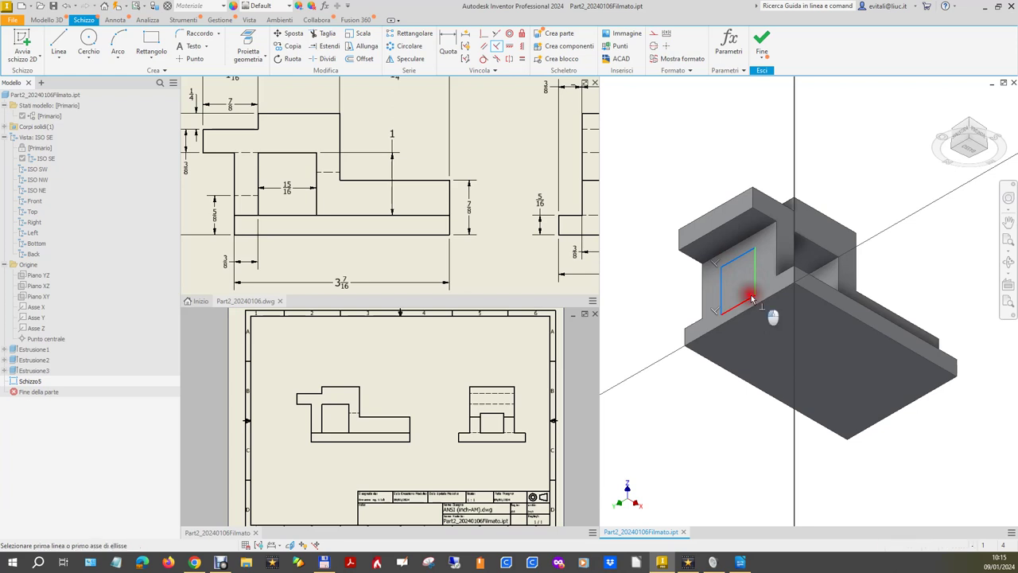
{"action": "key", "text": "d"}
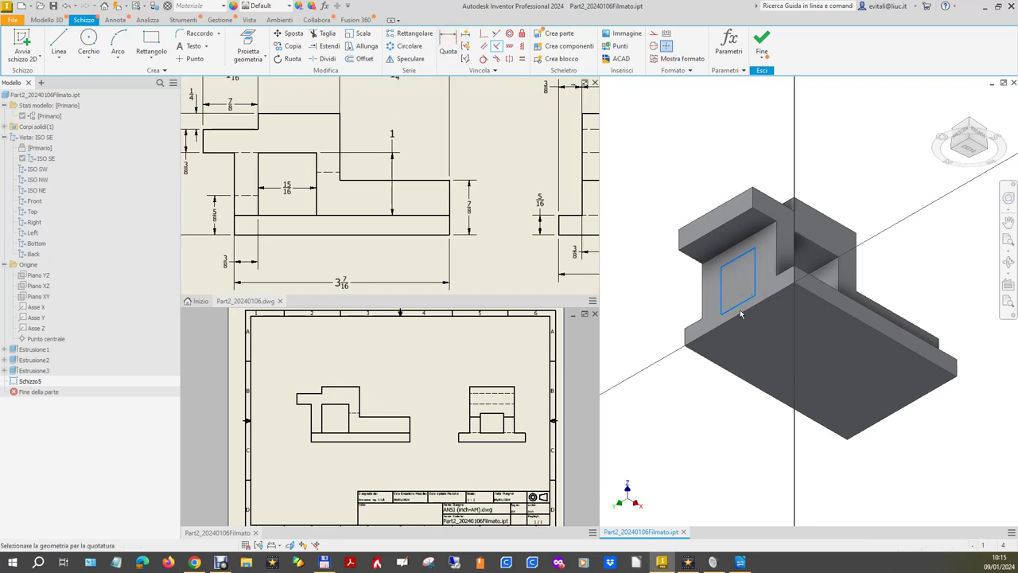
Dimension the rectangle with d29 = 5/8 in and d30 = 3/8 in from the top edge.
{"action": "left_click", "coordinate": [745, 305]}
{"action": "left_click", "coordinate": [652, 332]}
{"action": "type", "text": "5/8"}
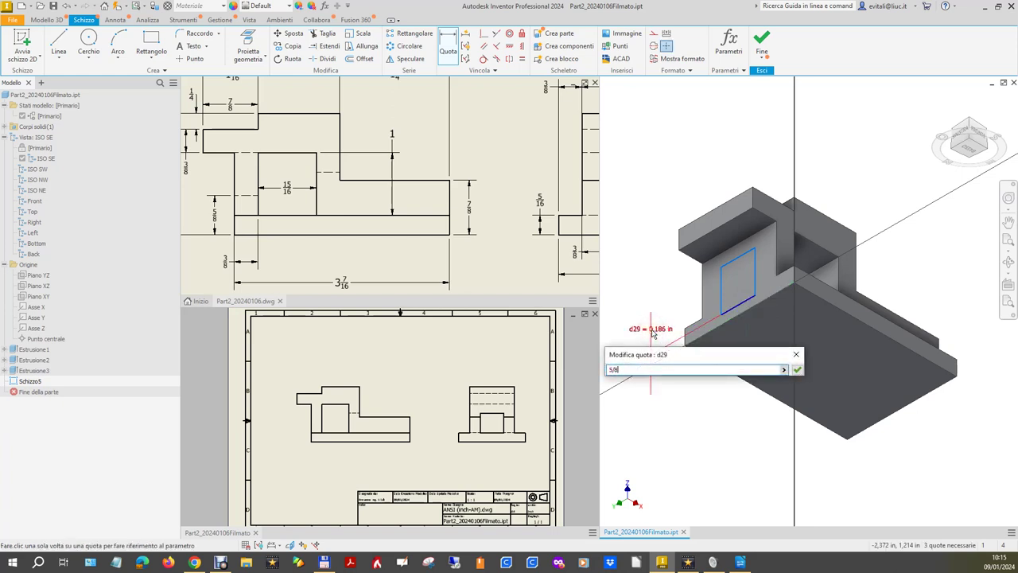
{"action": "key", "text": "Return"}
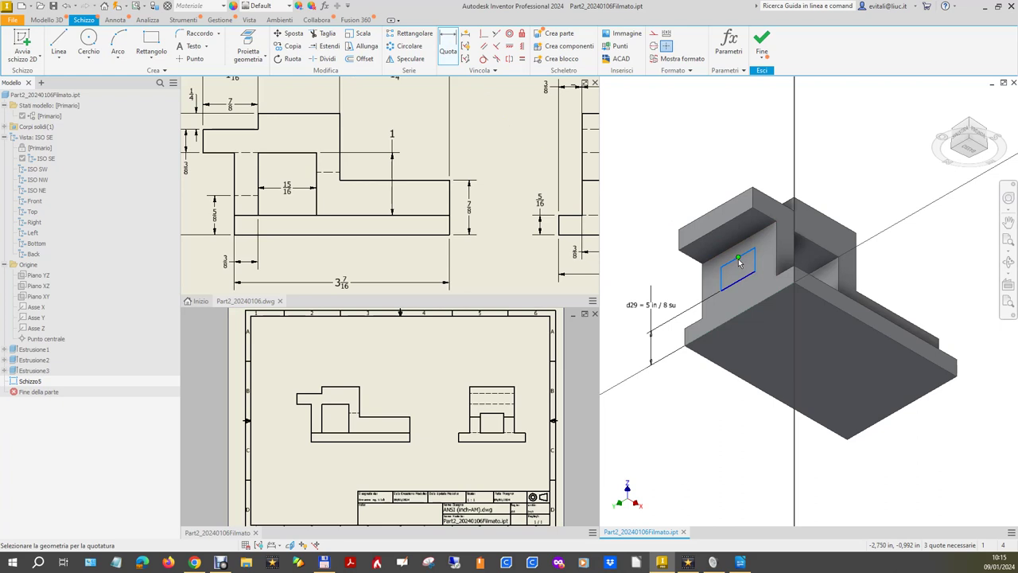
{"action": "left_click", "coordinate": [715, 208]}
{"action": "left_click", "coordinate": [658, 208]}
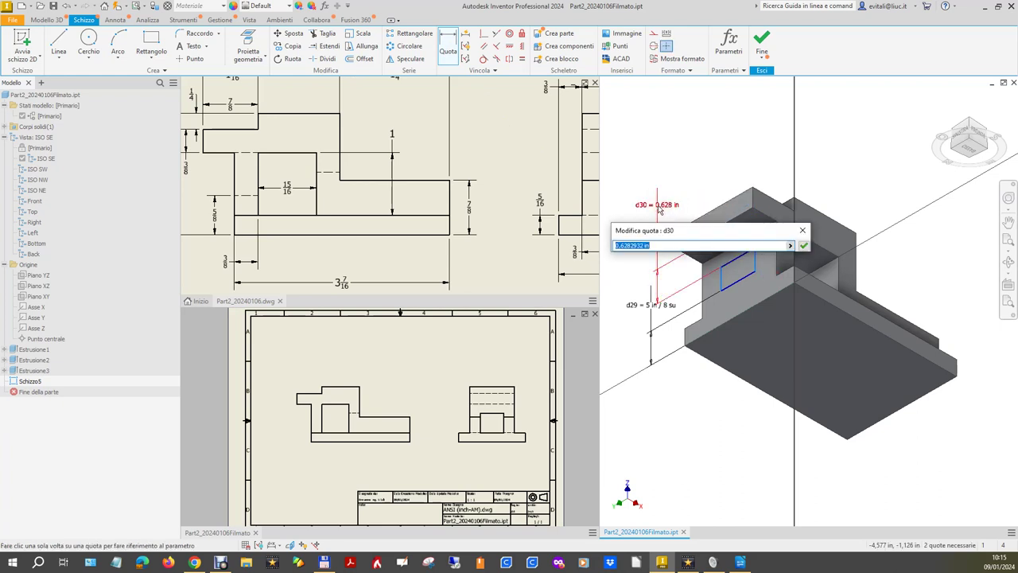
{"action": "type", "text": "3/8"}
{"action": "key", "text": "Return"}
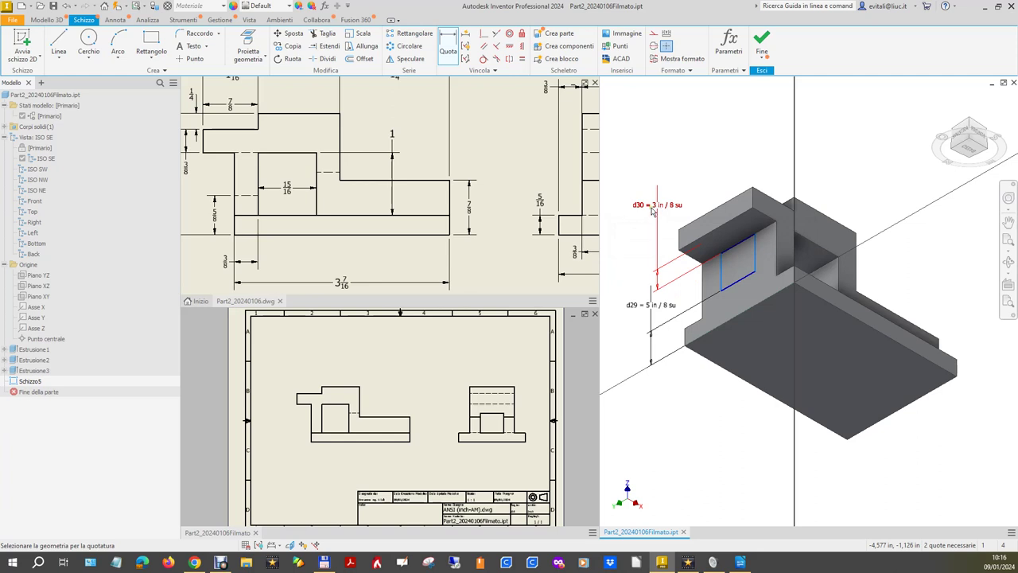
Add d31 = 13/16 in and a 3/8 in width, then finish the sketch.
{"action": "scroll", "coordinate": [503, 217], "scroll_direction": "down", "scroll_amount": 3}
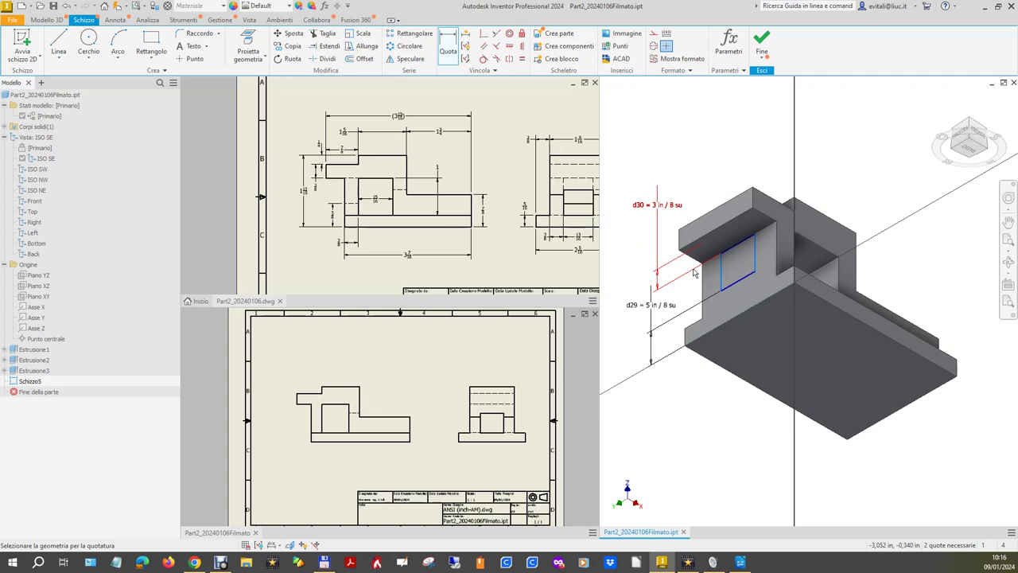
{"action": "left_click", "coordinate": [739, 281]}
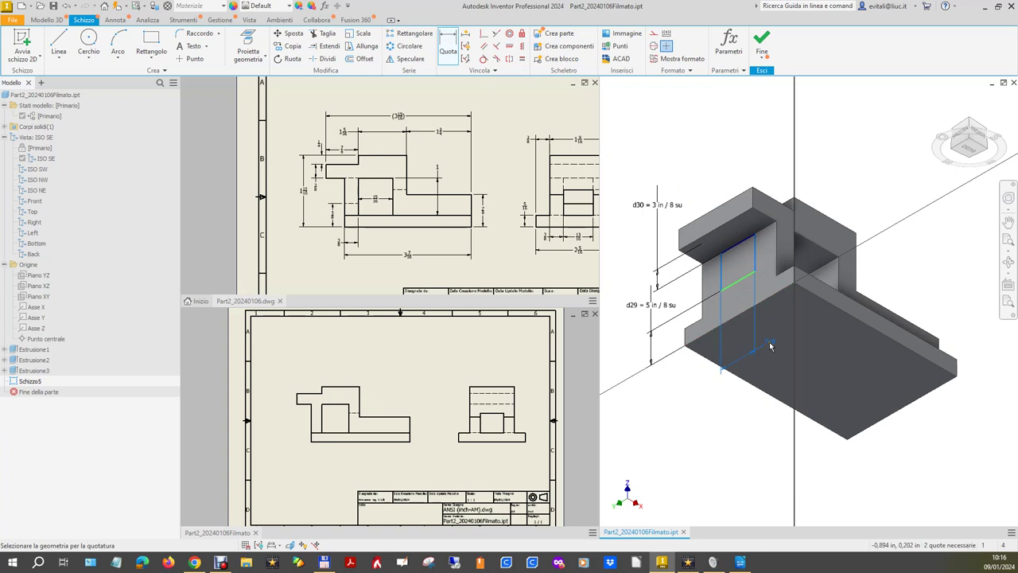
{"action": "left_click", "coordinate": [702, 392]}
{"action": "type", "text": "13/16"}
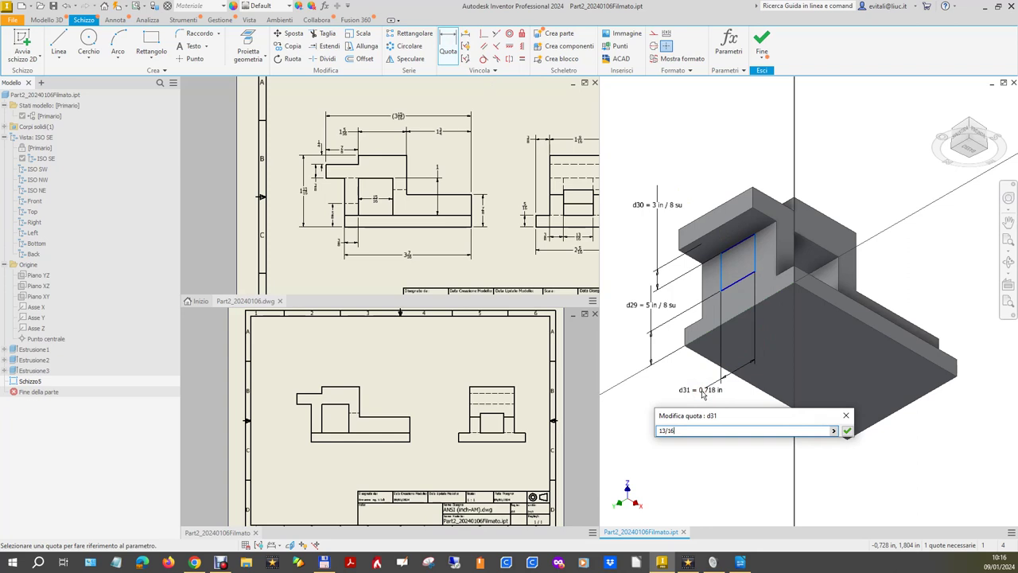
{"action": "key", "text": "Return"}
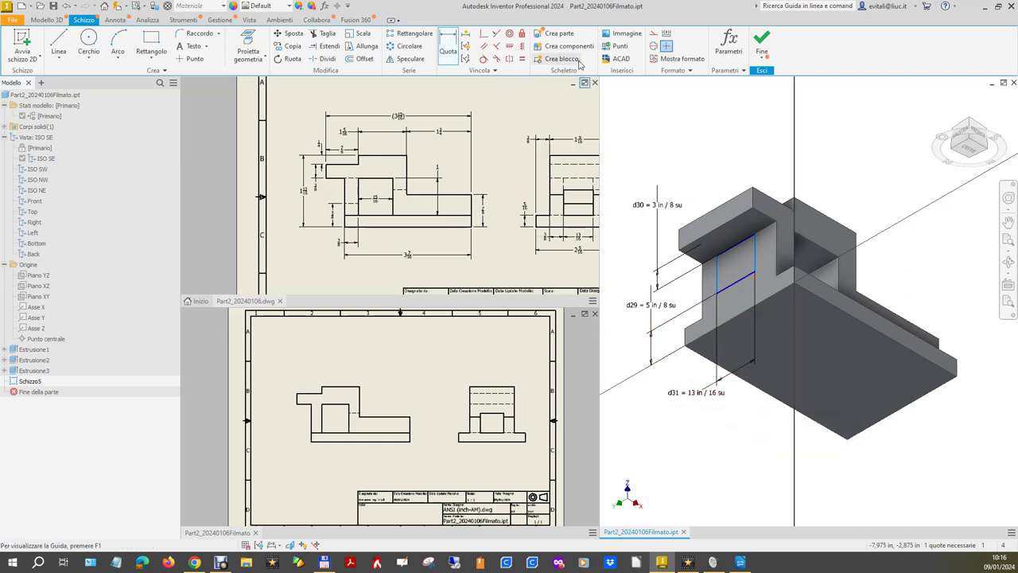
{"action": "left_click", "coordinate": [447, 46]}
{"action": "left_click", "coordinate": [755, 243]}
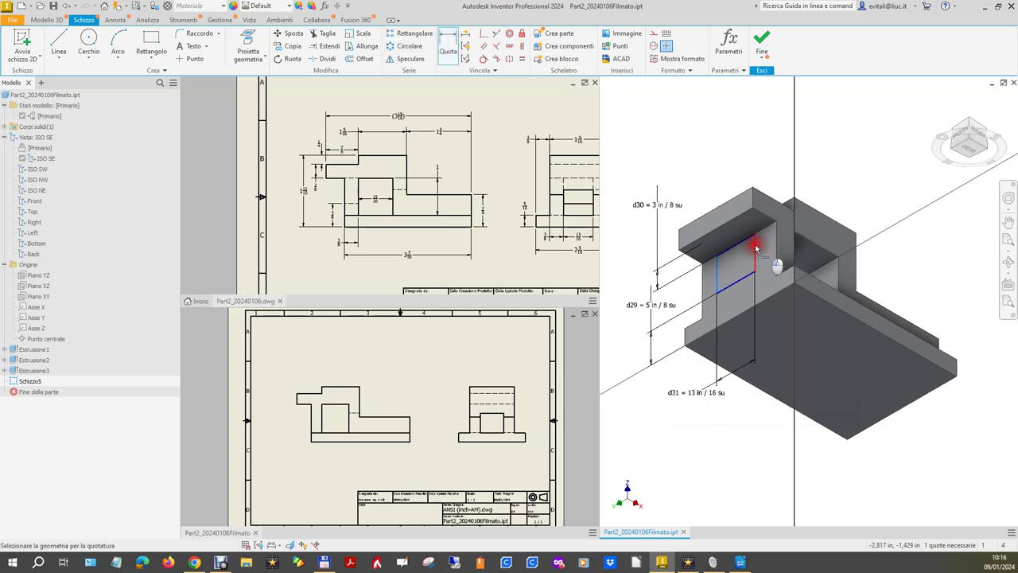
{"action": "left_click", "coordinate": [776, 240]}
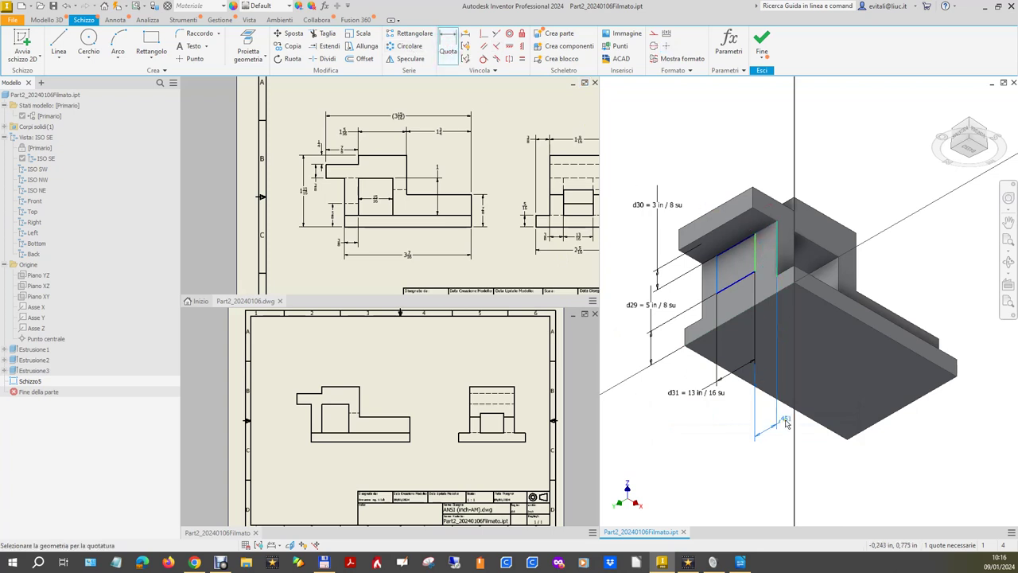
{"action": "left_click", "coordinate": [735, 446]}
{"action": "type", "text": "3/8"}
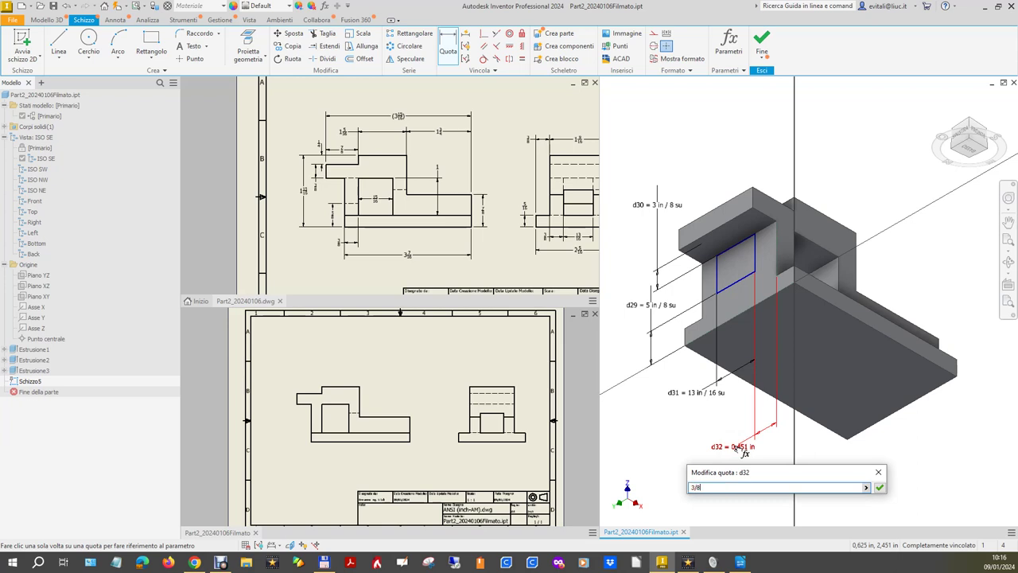
{"action": "key", "text": "Return"}
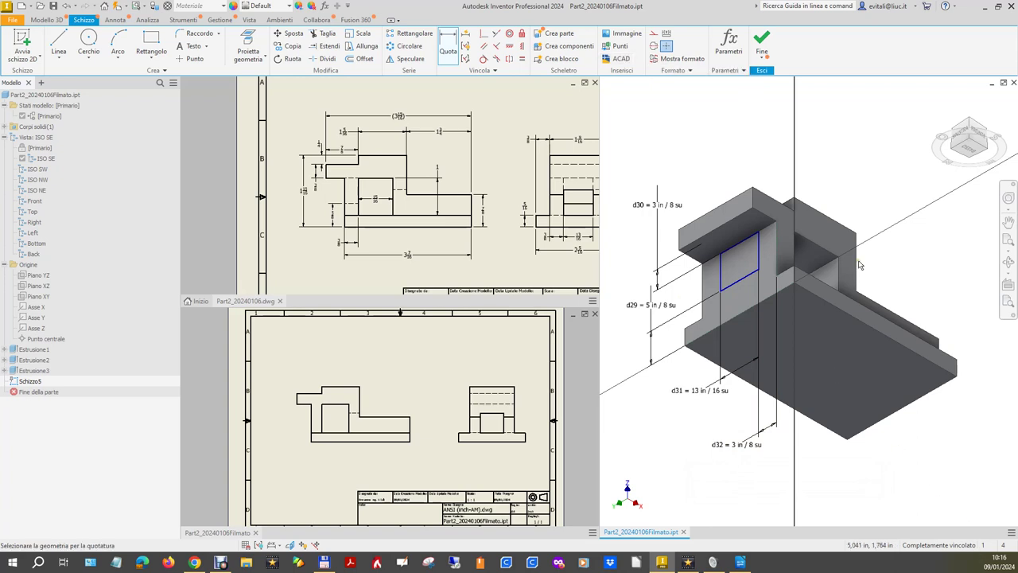
{"action": "left_click", "coordinate": [758, 40]}
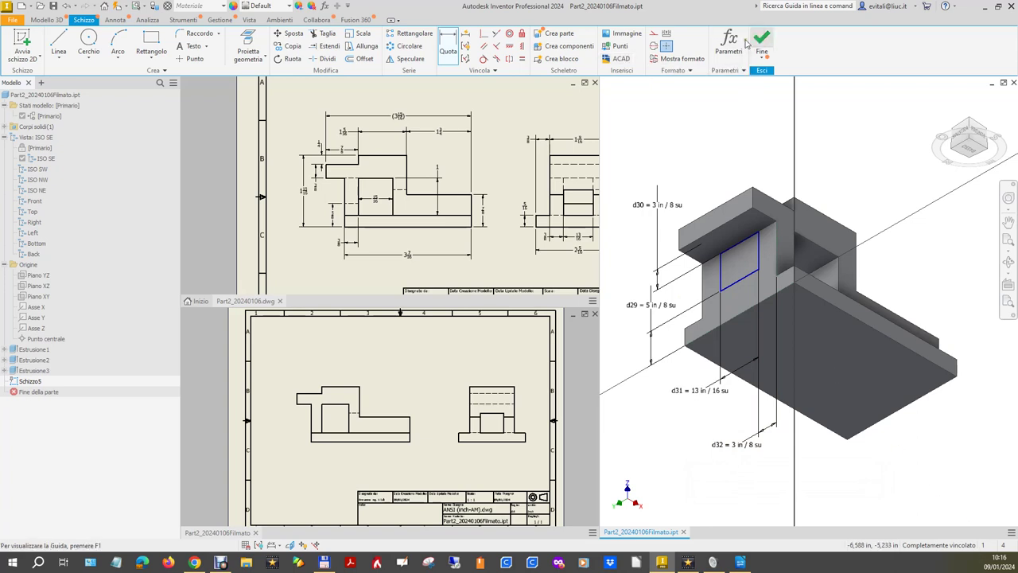
Cut-extrude the Schizzo5 rectangle up to the selected face, opening a passage through the tall block.
{"action": "left_click", "coordinate": [942, 97]}
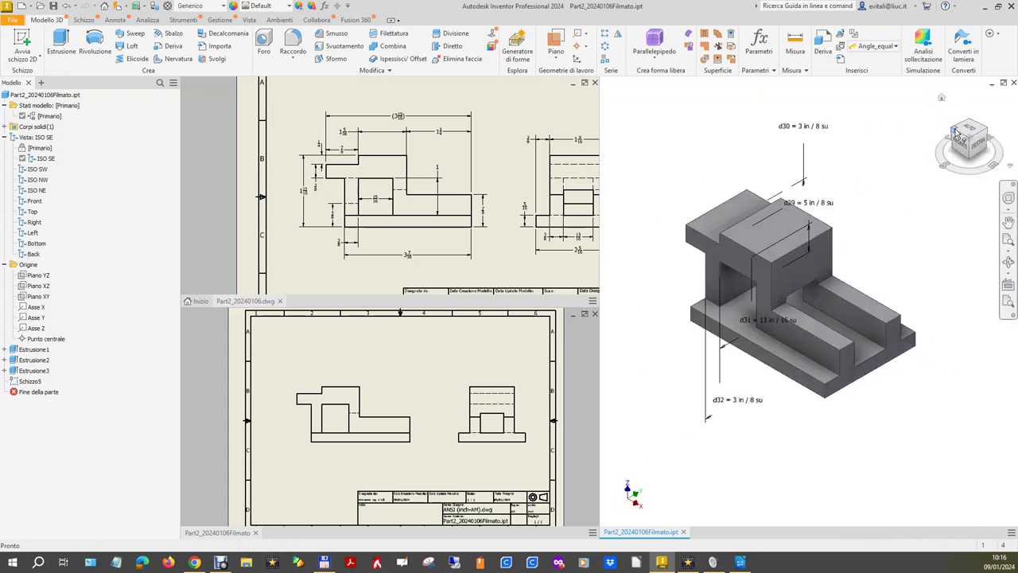
{"action": "left_click", "coordinate": [954, 129]}
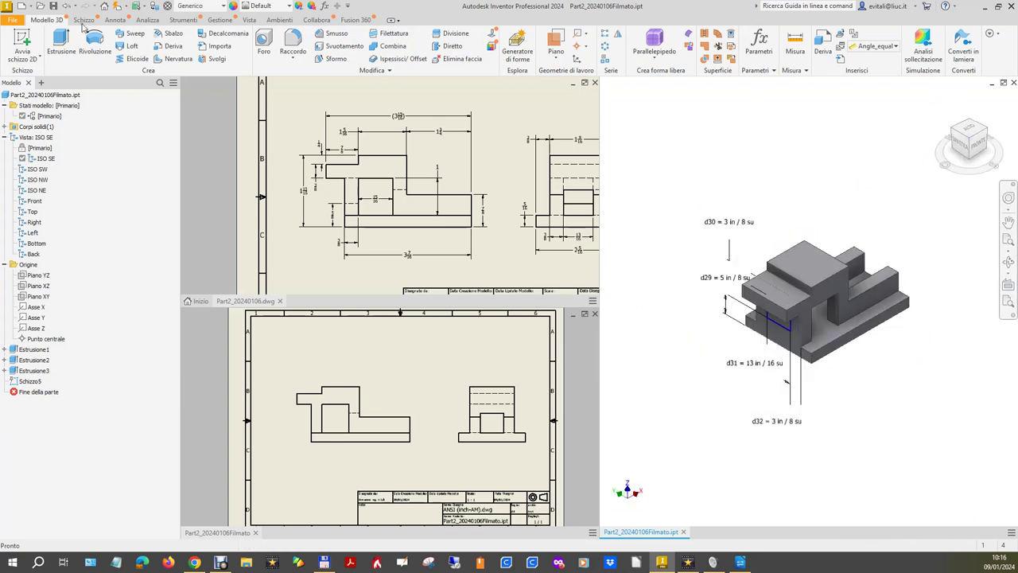
{"action": "left_click", "coordinate": [60, 40]}
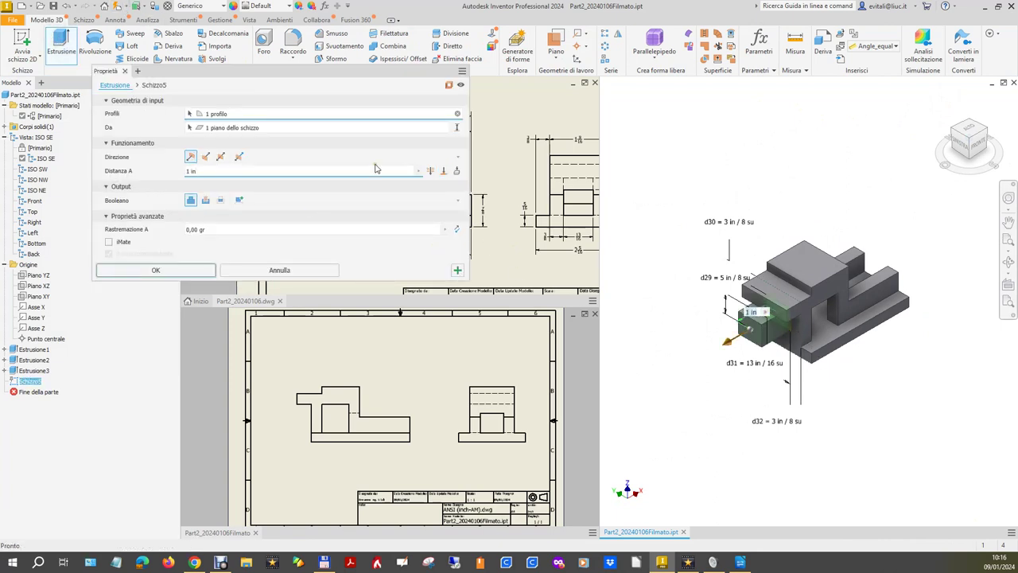
{"action": "left_click", "coordinate": [204, 200]}
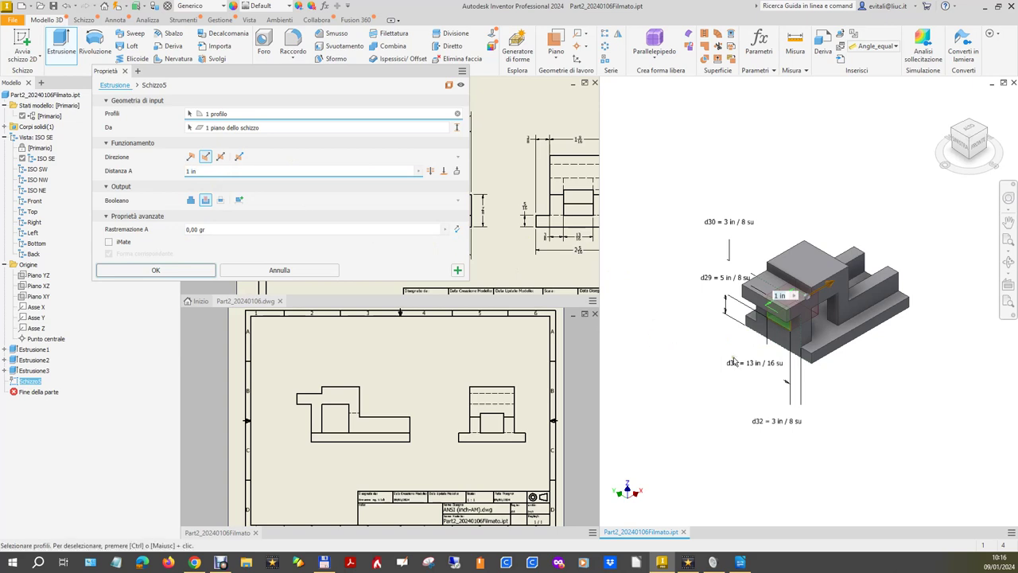
{"action": "left_click", "coordinate": [444, 170]}
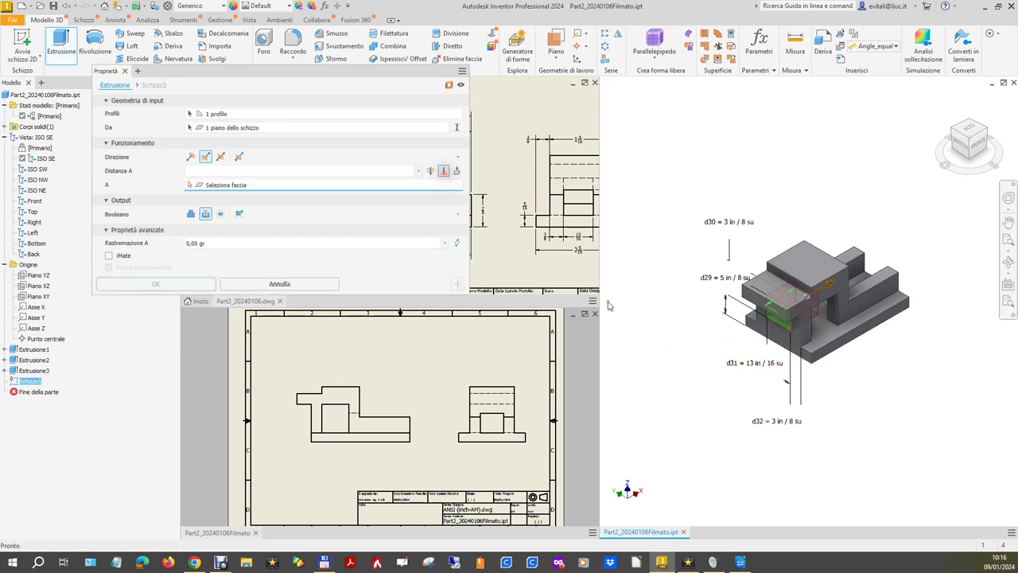
{"action": "left_click", "coordinate": [811, 336]}
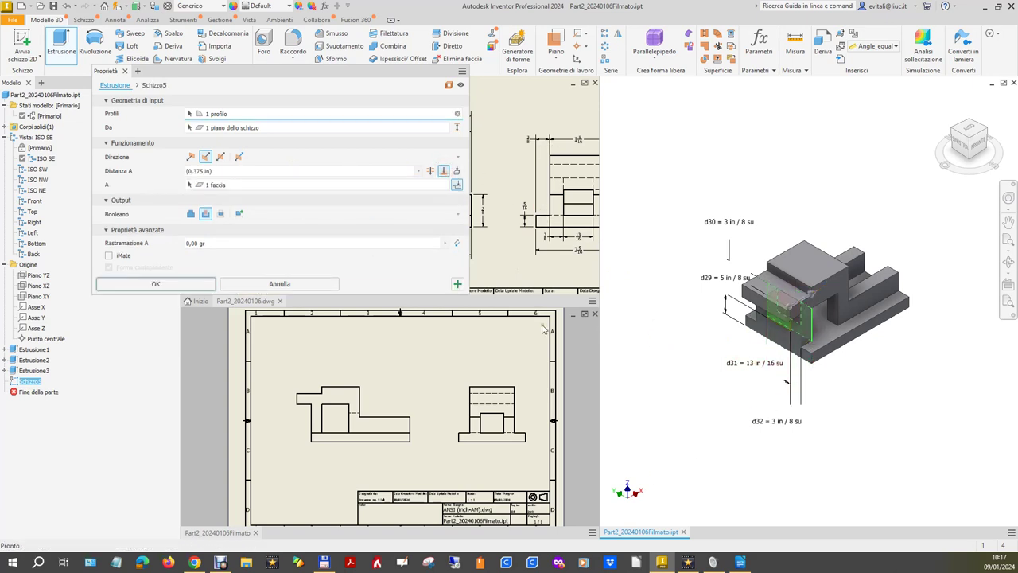
{"action": "left_click", "coordinate": [180, 284]}
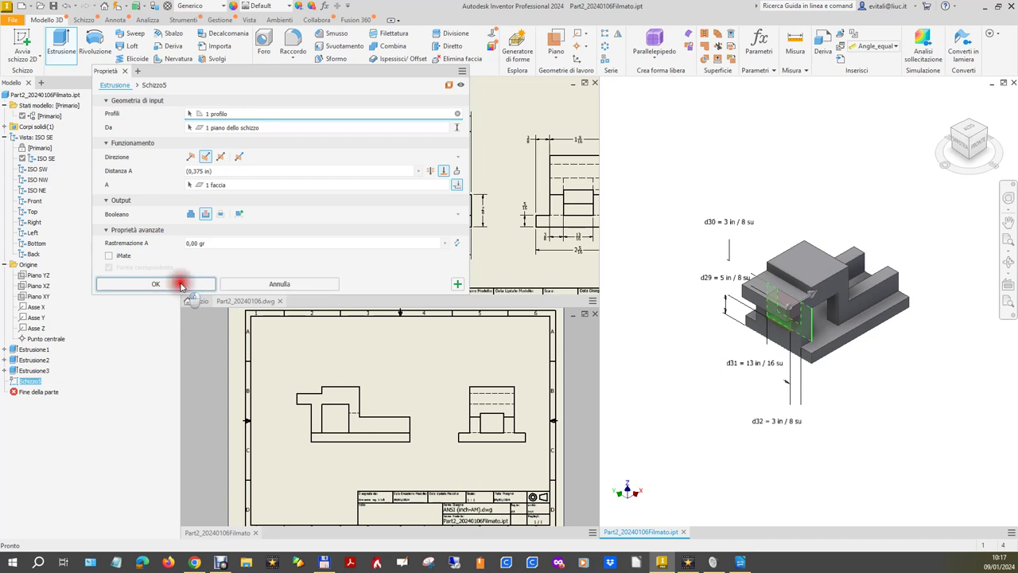
{"action": "left_click", "coordinate": [942, 99]}
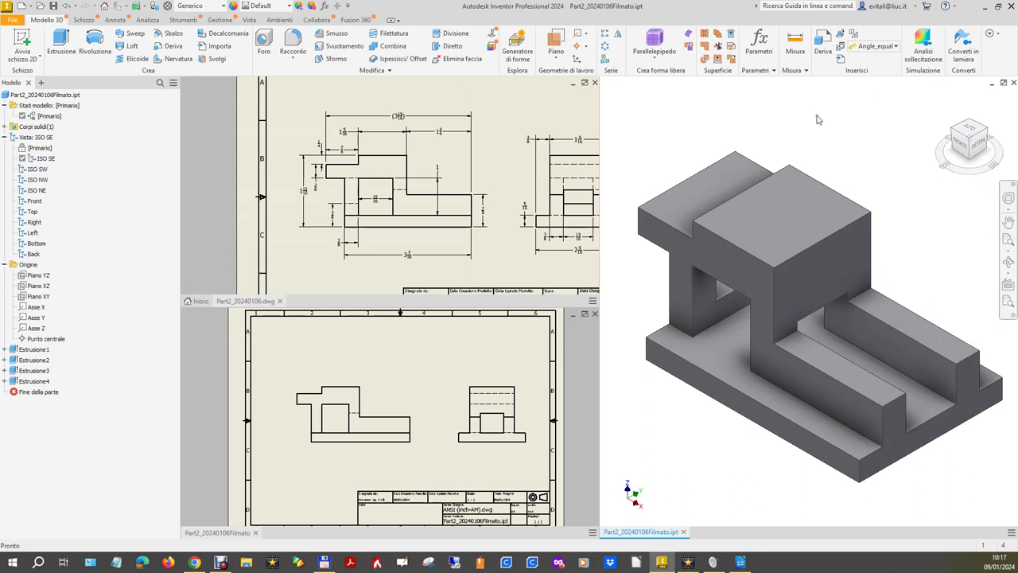
{"action": "left_click", "coordinate": [443, 368]}
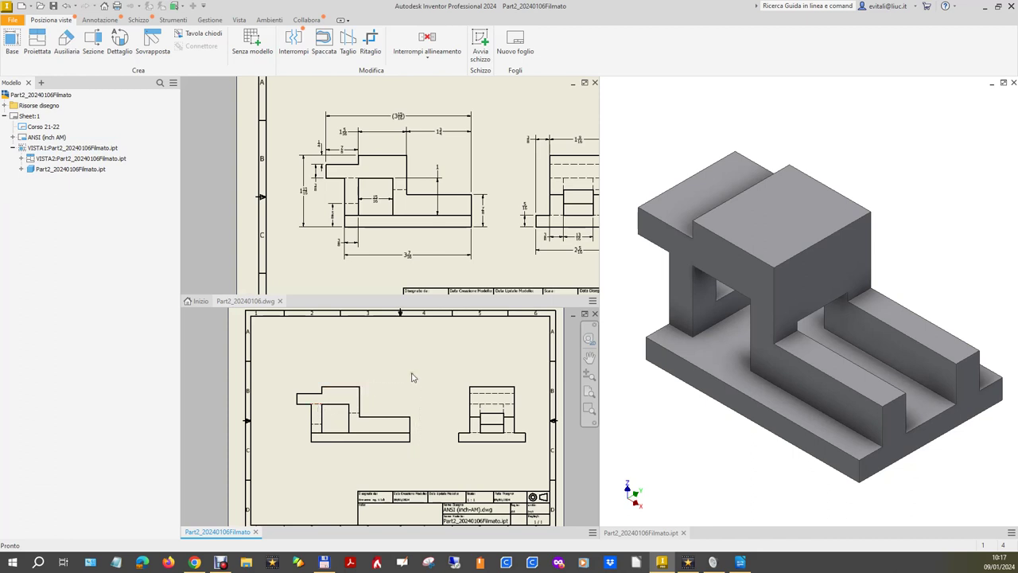
Activate Part2_20240106.dwg and zoom into its dimensioned front and side views.
{"action": "left_click", "coordinate": [514, 267]}
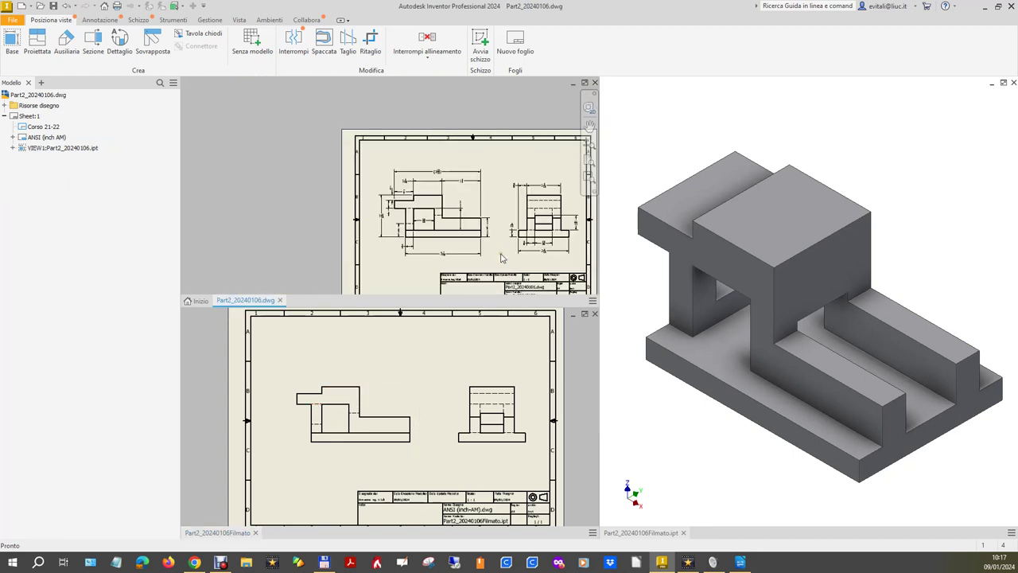
{"action": "scroll", "coordinate": [572, 269], "scroll_direction": "down", "scroll_amount": 2}
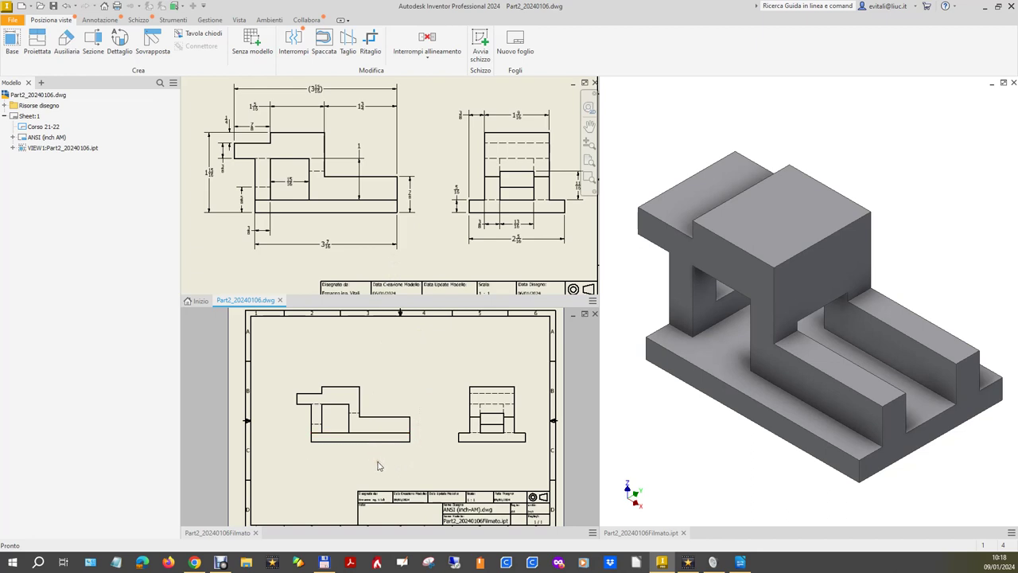
Make the lower Part2_20240106Filmato drawing active and bring up its Annotazione tools.
{"action": "scroll", "coordinate": [379, 466], "scroll_direction": "down", "scroll_amount": 3}
{"action": "scroll", "coordinate": [379, 466], "scroll_direction": "up", "scroll_amount": 3}
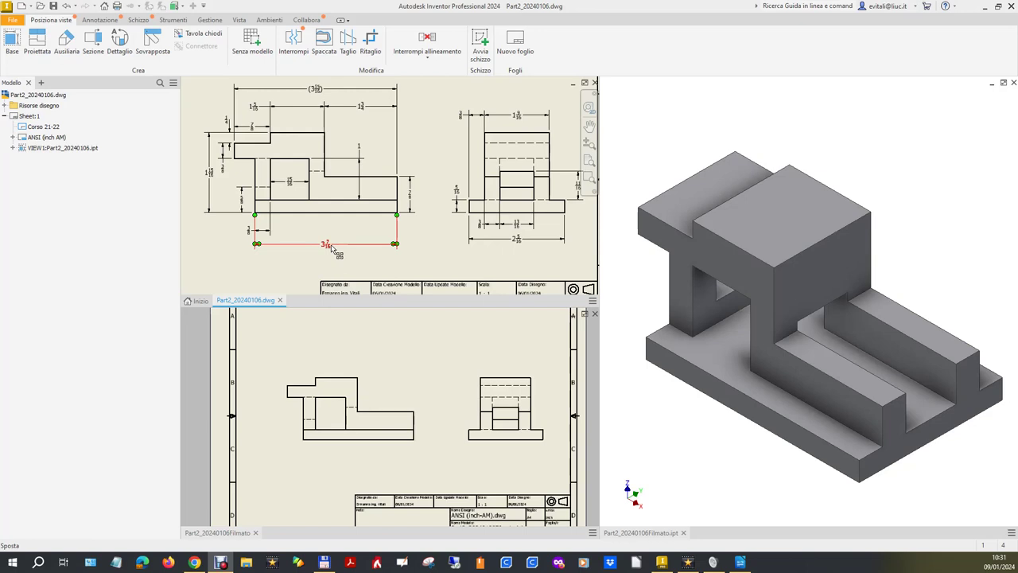
{"action": "left_click", "coordinate": [91, 22]}
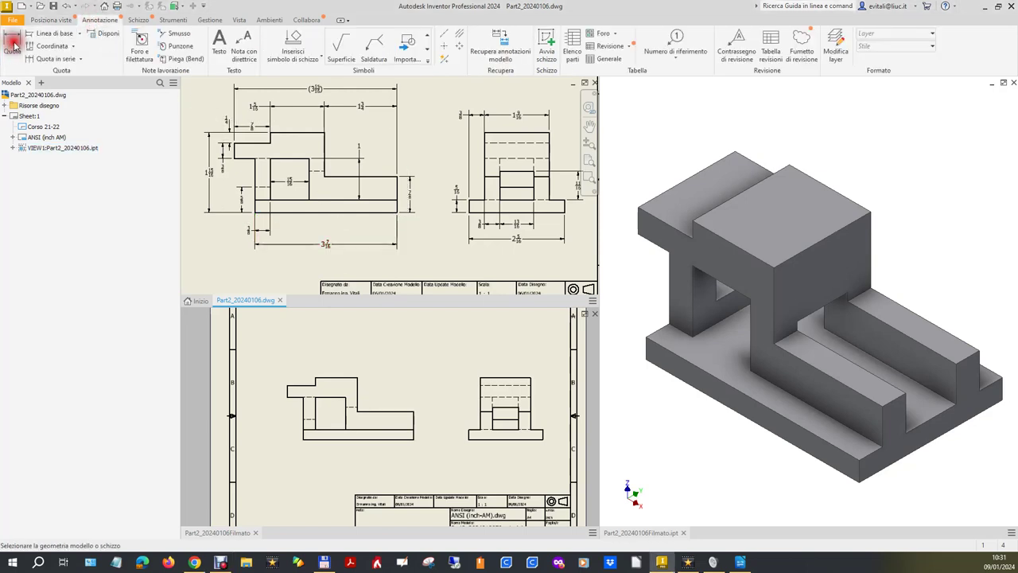
{"action": "left_click", "coordinate": [376, 443]}
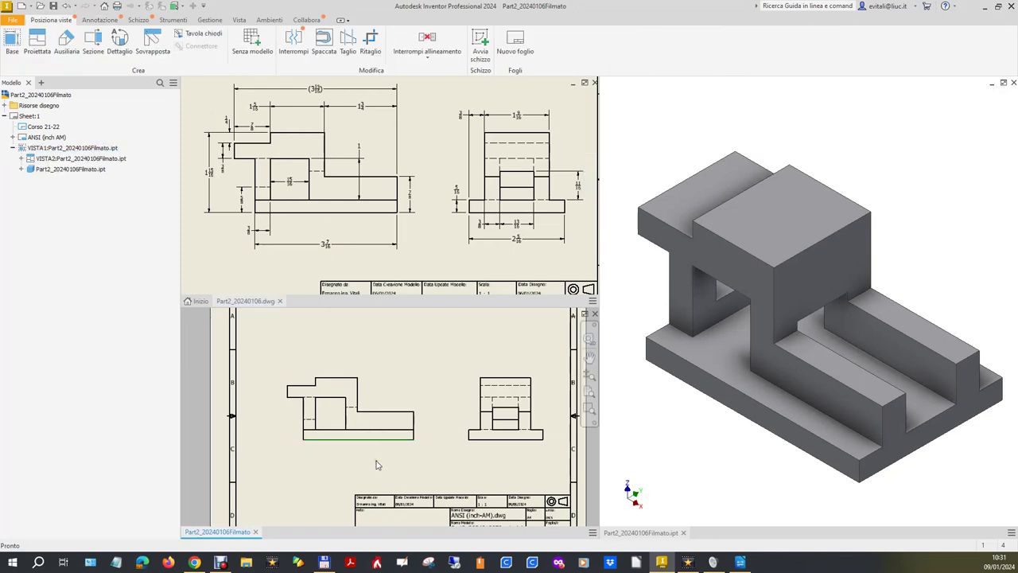
{"action": "left_click", "coordinate": [89, 21]}
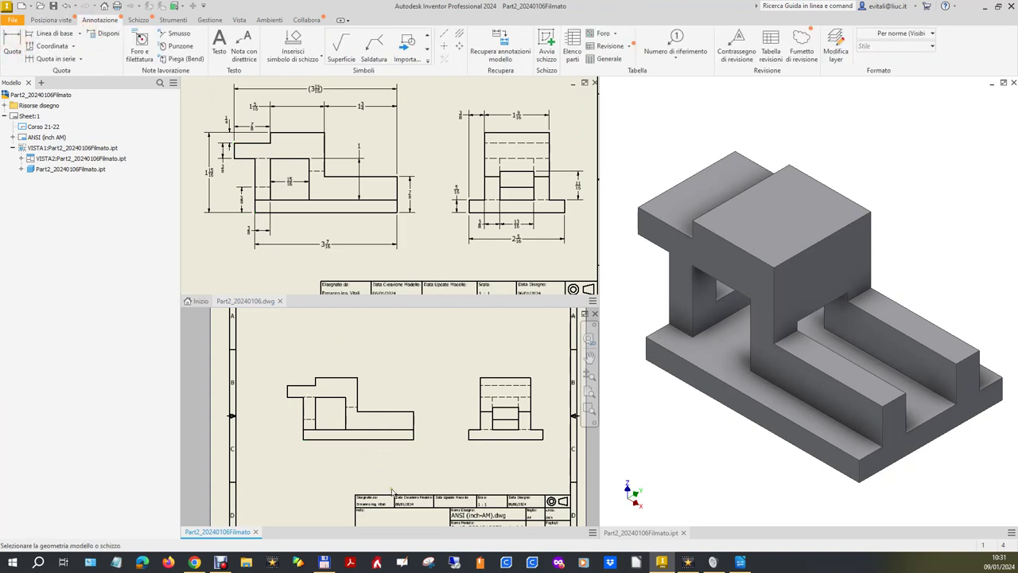
Add the 3.44 overall width dimension below the front view's base and nudge it lower.
{"action": "left_click", "coordinate": [377, 439]}
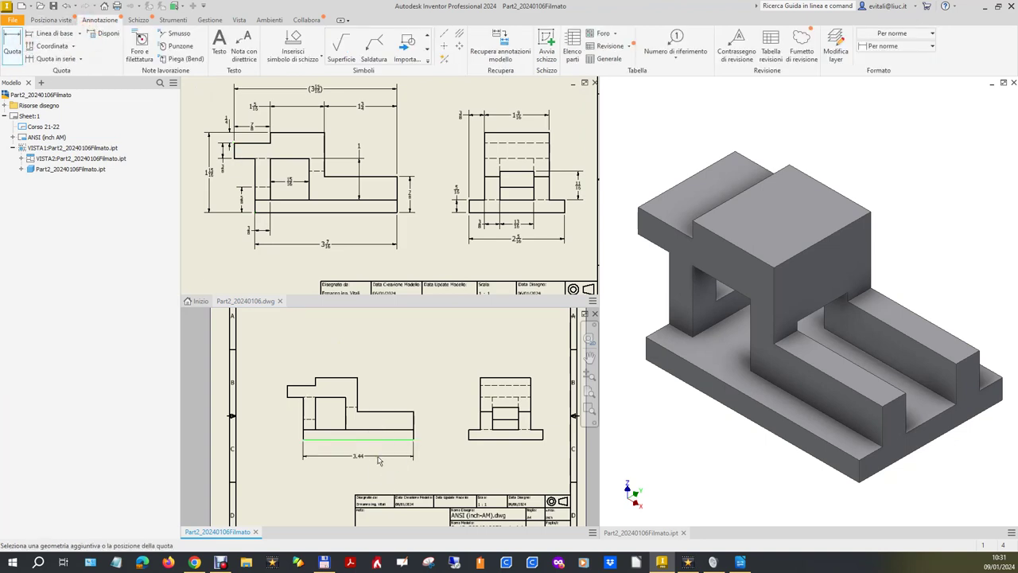
{"action": "left_click", "coordinate": [378, 457]}
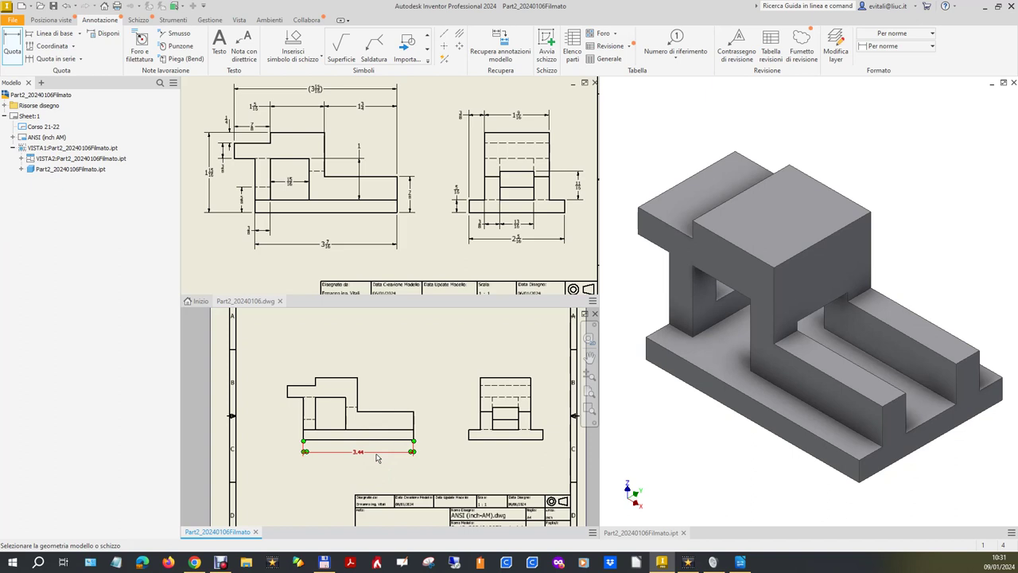
{"action": "key", "text": "Escape"}
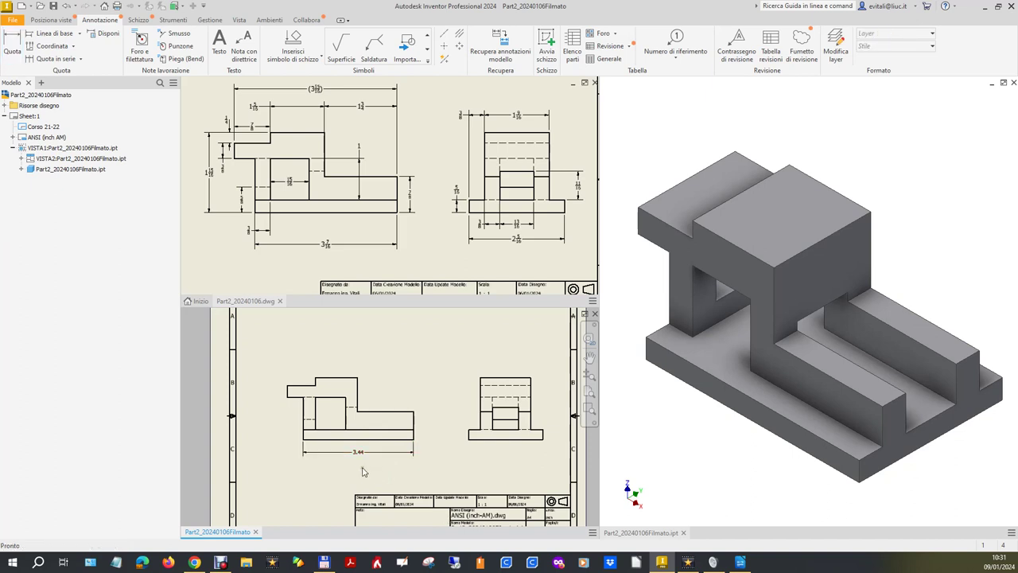
{"action": "left_click_drag", "start_coordinate": [357, 458], "coordinate": [358, 467]}
{"action": "left_click", "coordinate": [465, 469]}
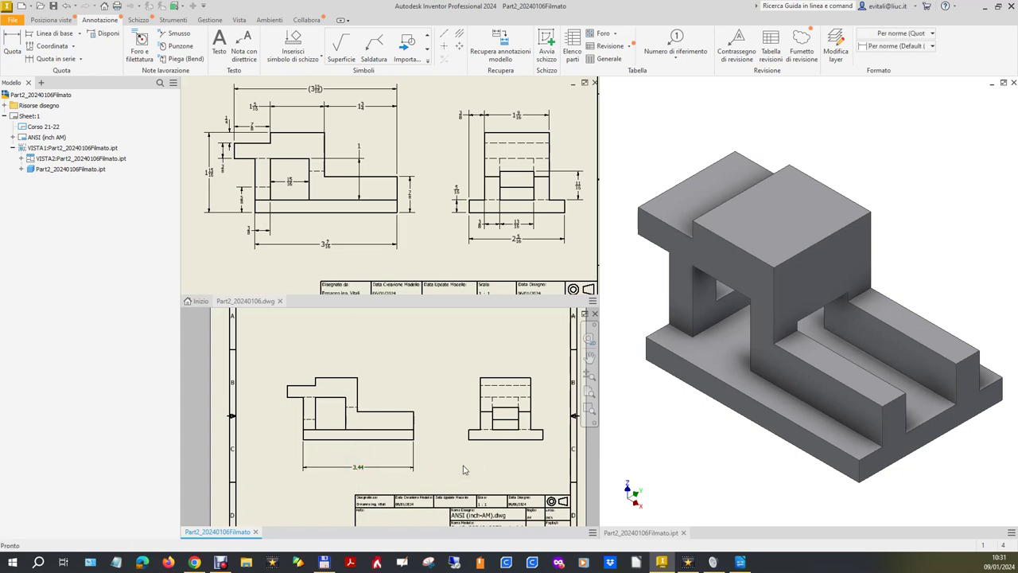
Select the 3.44 dimension and bring up the Style and Standard Editor.
{"action": "left_click_drag", "start_coordinate": [358, 468], "coordinate": [359, 471]}
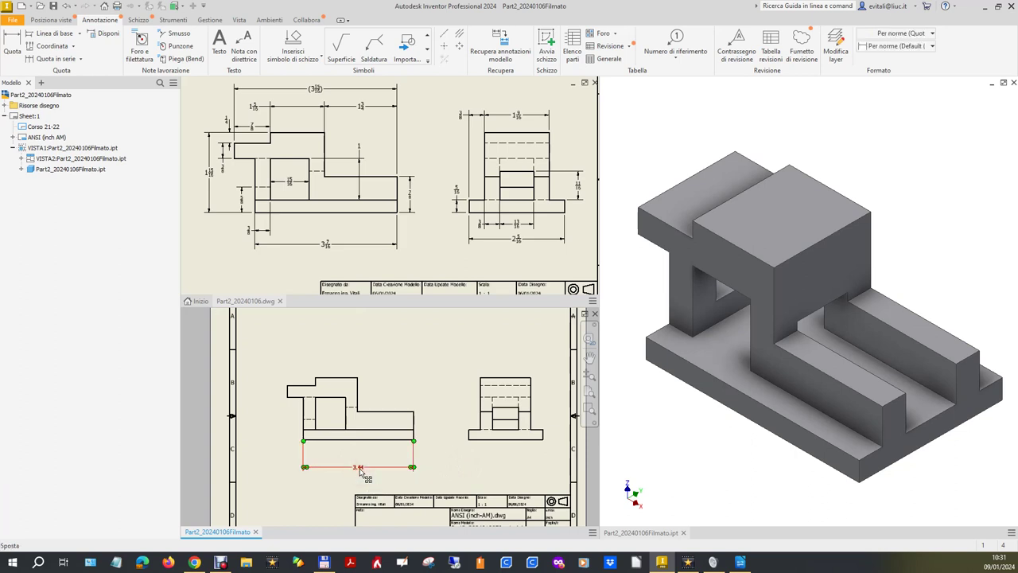
{"action": "left_click", "coordinate": [210, 20]}
{"action": "left_click", "coordinate": [179, 43]}
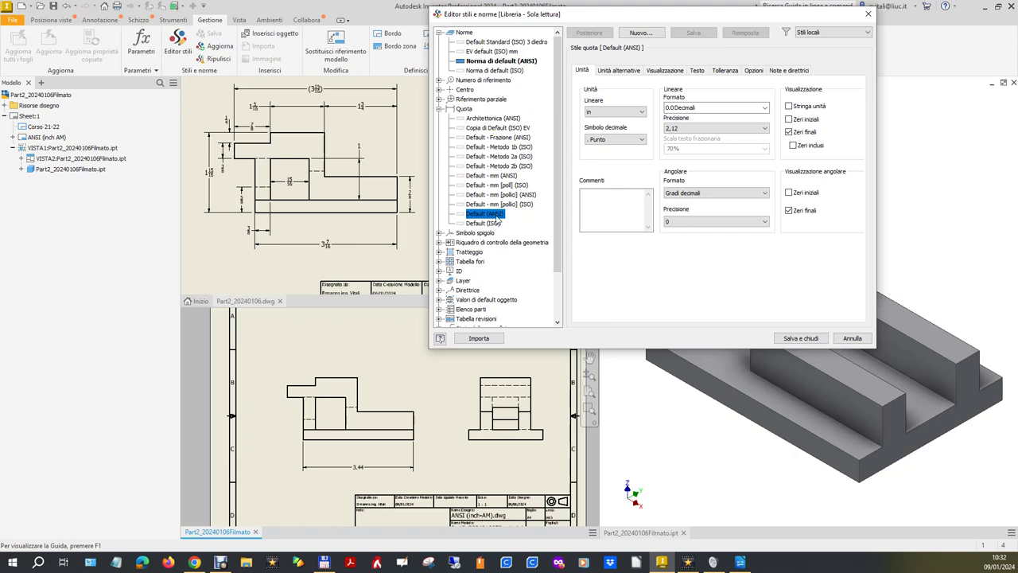
Set Default (ANSI) to horizontal fractions, 1/32 precision, no trailing zeros, two-decimal angles, and save.
{"action": "left_click", "coordinate": [691, 110]}
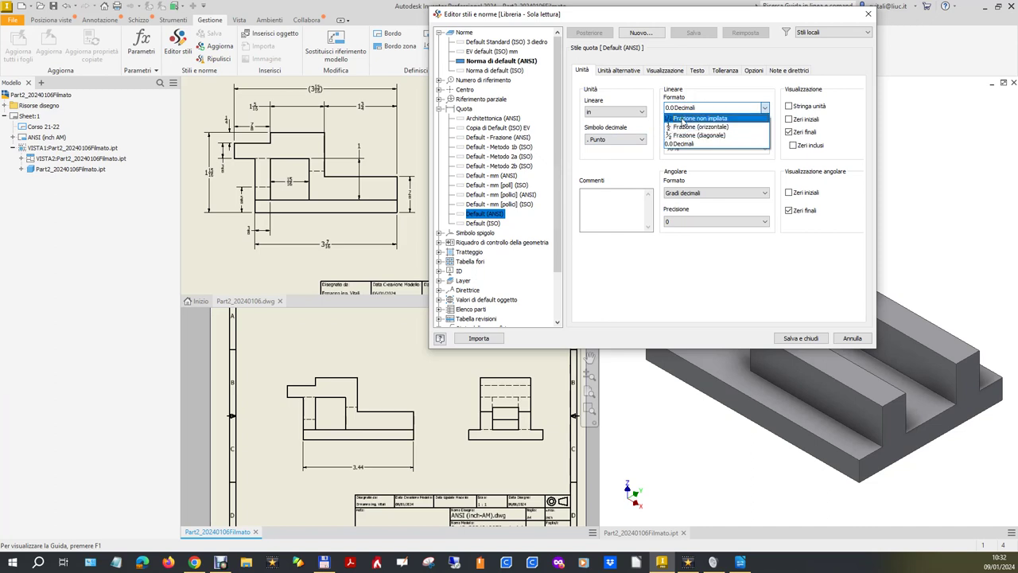
{"action": "left_click", "coordinate": [681, 126]}
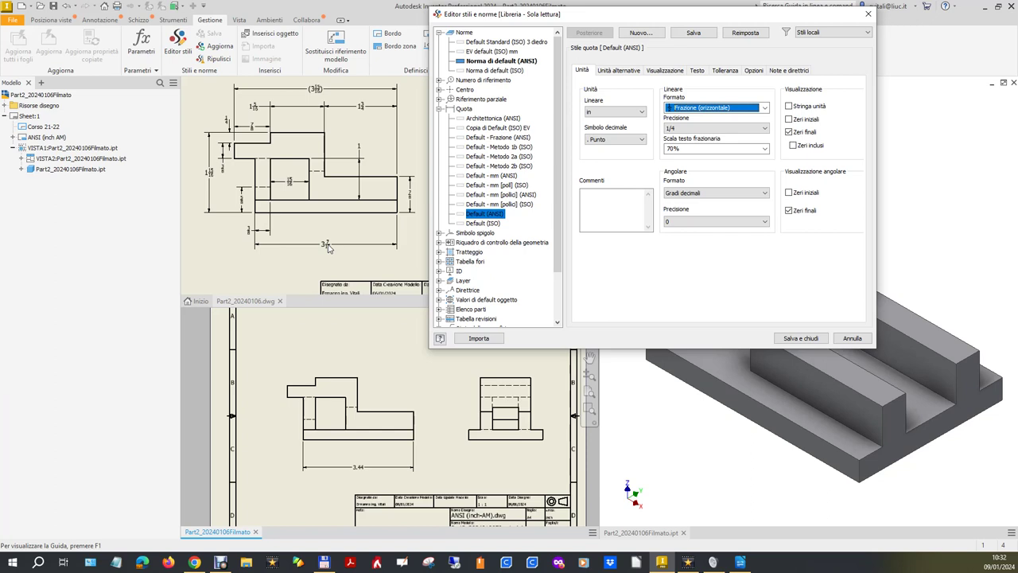
{"action": "left_click", "coordinate": [691, 129]}
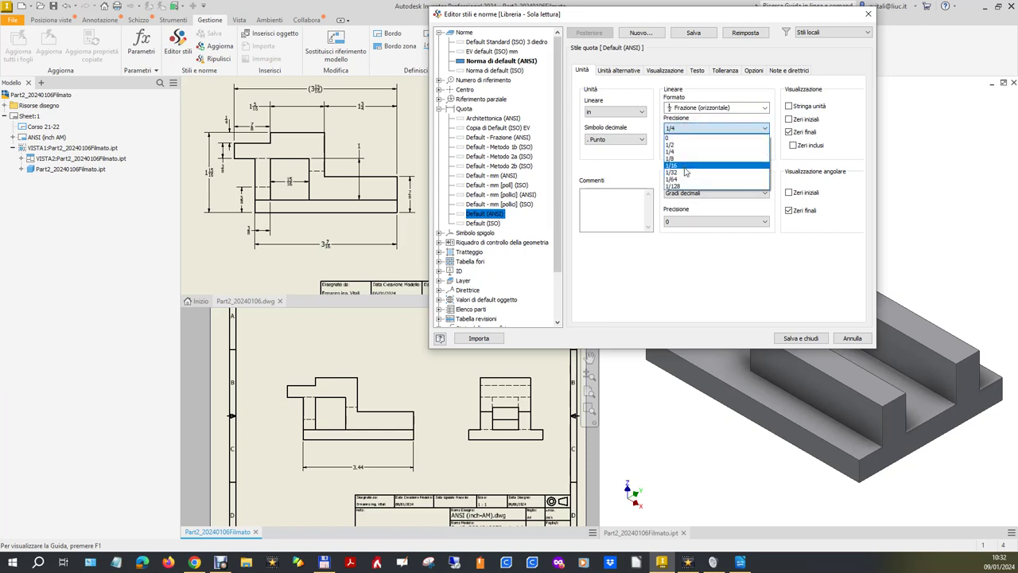
{"action": "left_click", "coordinate": [684, 174]}
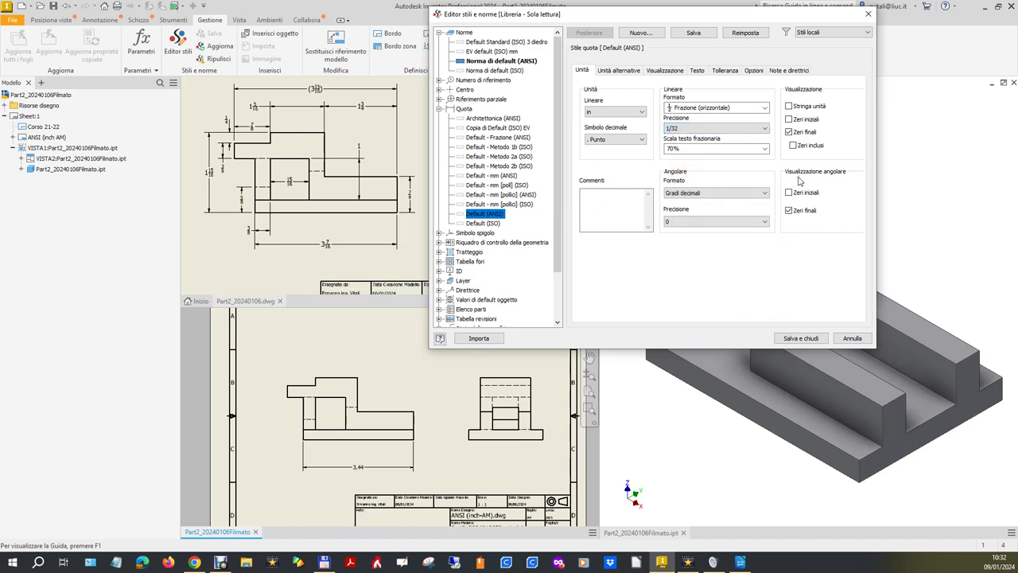
{"action": "left_click", "coordinate": [788, 132]}
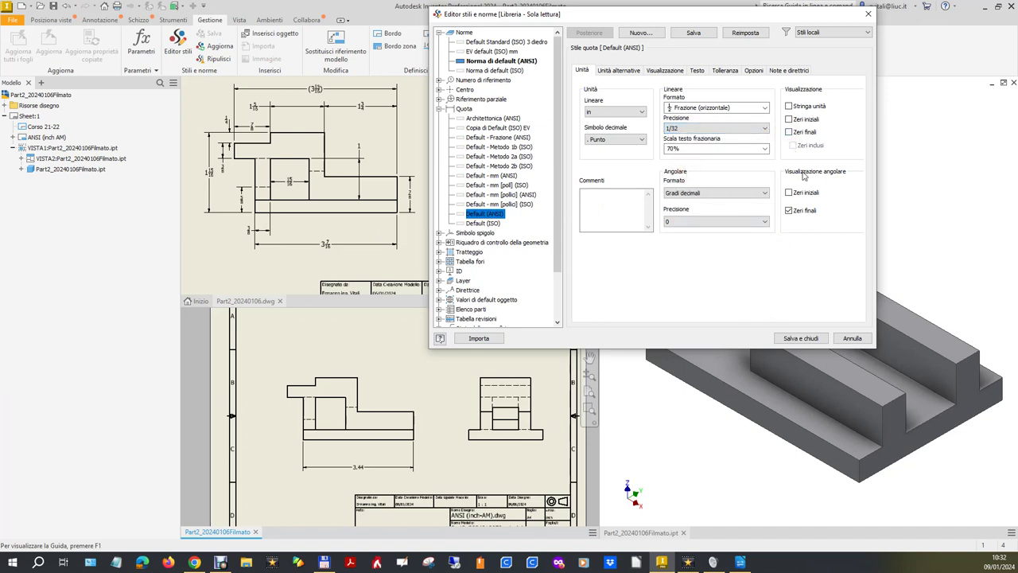
{"action": "left_click", "coordinate": [788, 210]}
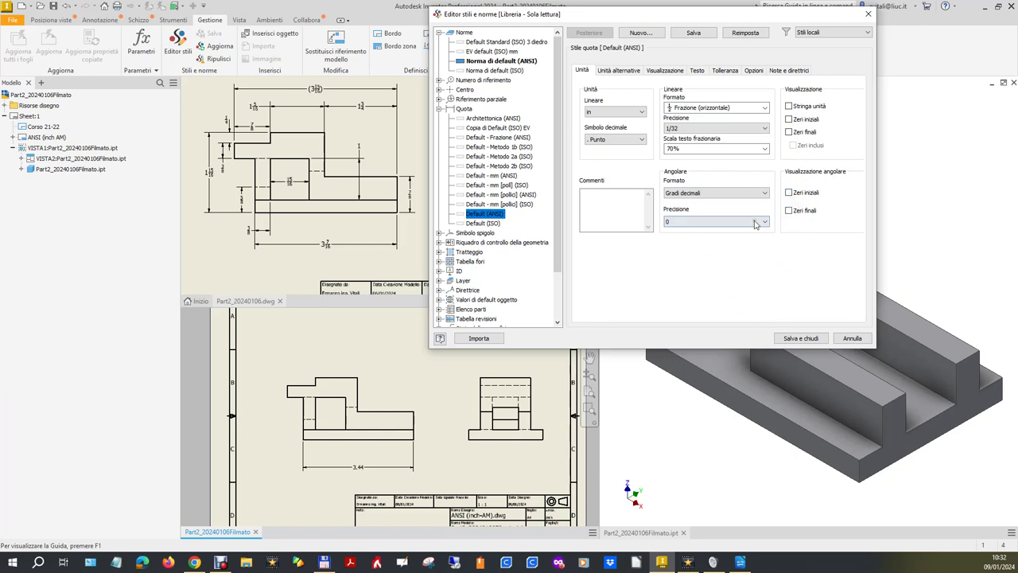
{"action": "left_click", "coordinate": [711, 221]}
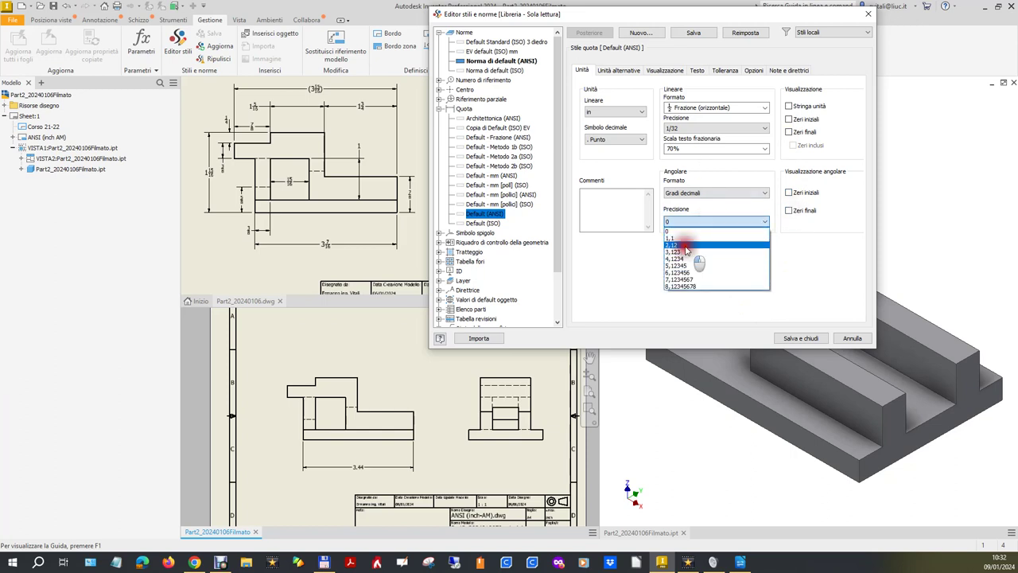
{"action": "left_click", "coordinate": [685, 245]}
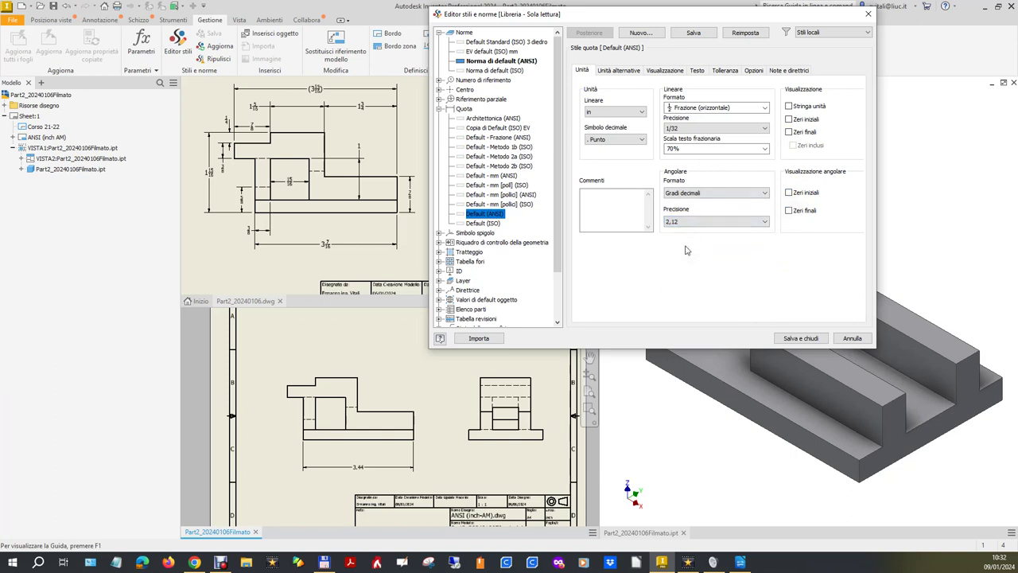
{"action": "left_click", "coordinate": [811, 338]}
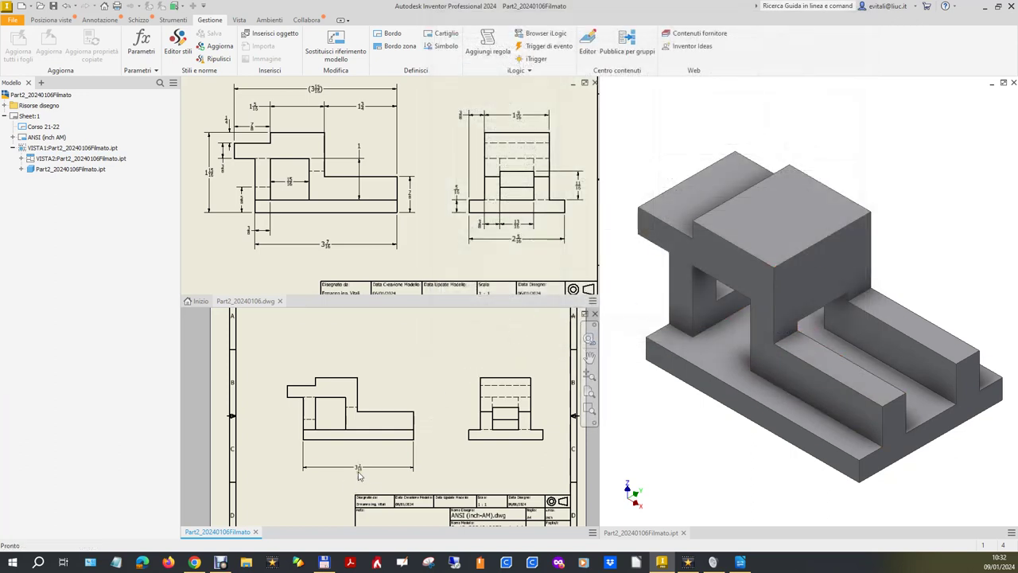
Add a 3/8 dimension to the front view's hidden-line segment.
{"action": "scroll", "coordinate": [359, 476], "scroll_direction": "up", "scroll_amount": 3}
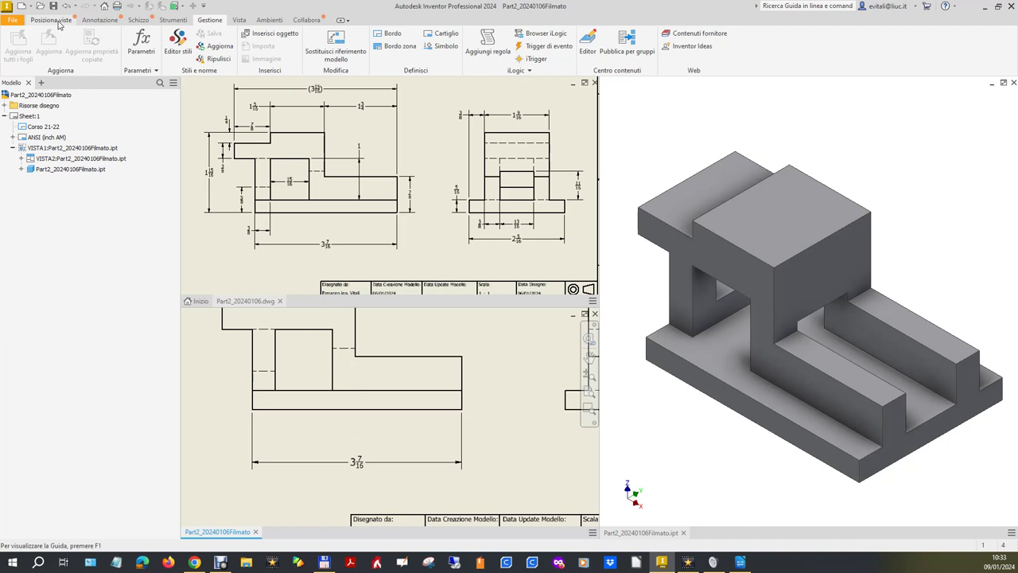
{"action": "left_click", "coordinate": [100, 20]}
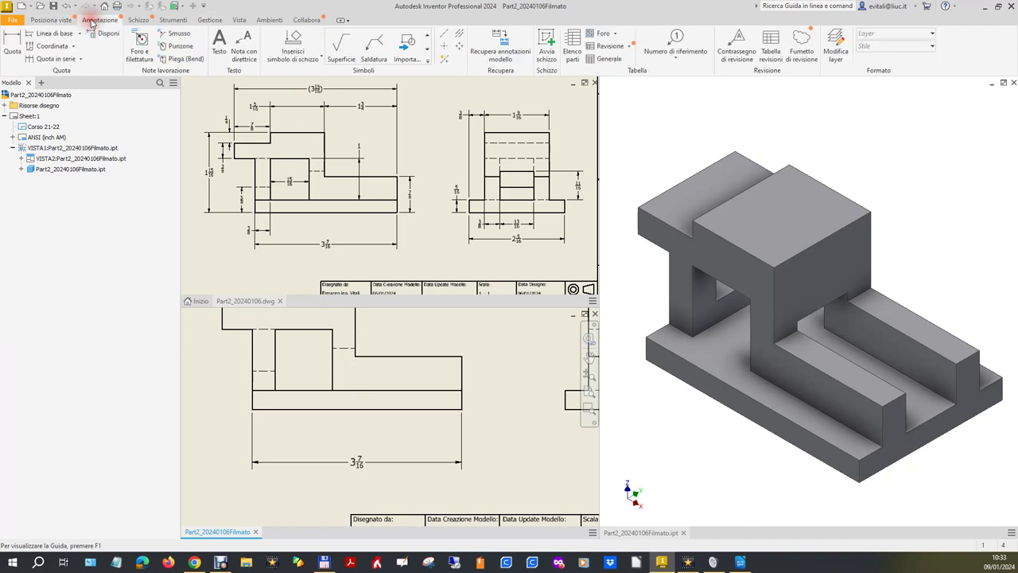
{"action": "left_click", "coordinate": [17, 44]}
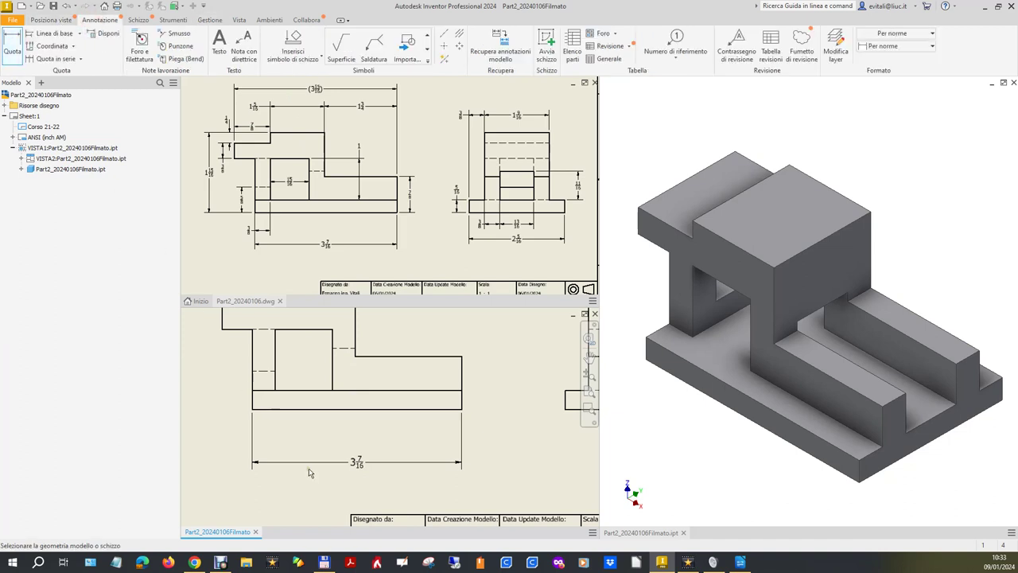
{"action": "left_click", "coordinate": [268, 376]}
{"action": "left_click", "coordinate": [273, 442]}
{"action": "key", "text": "Escape"}
Add a vertical height left of the front view and the 15/16 opening dimension.
{"action": "key", "text": "d"}
{"action": "left_click", "coordinate": [271, 374]}
{"action": "left_click", "coordinate": [294, 409]}
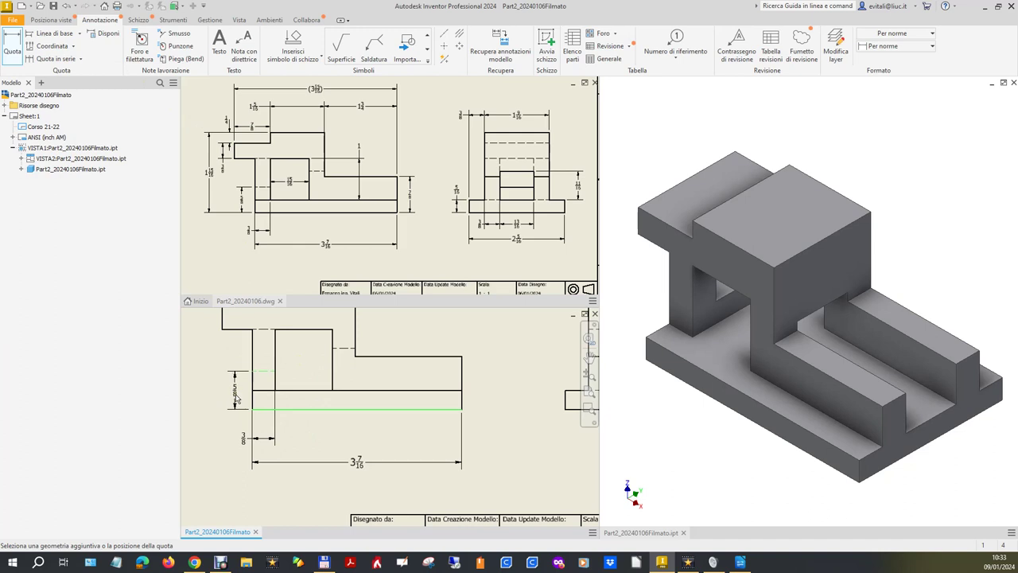
{"action": "left_click", "coordinate": [229, 390]}
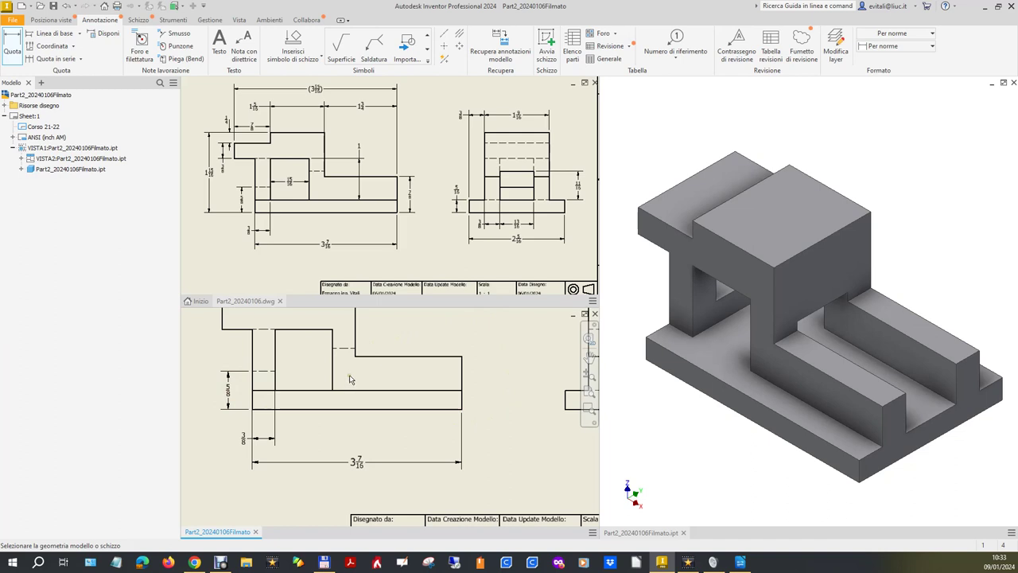
{"action": "left_click", "coordinate": [308, 329]}
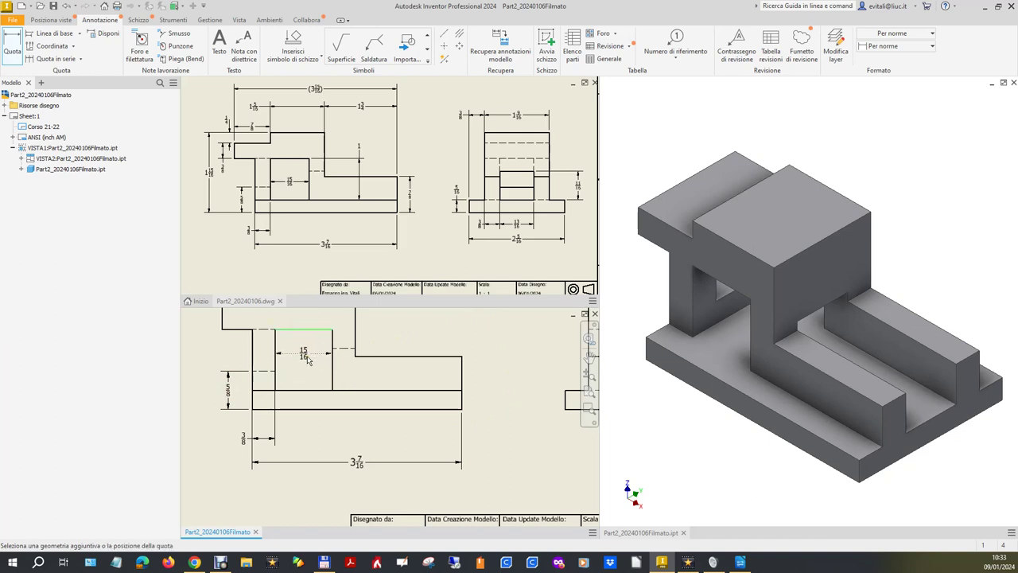
{"action": "left_click", "coordinate": [308, 360]}
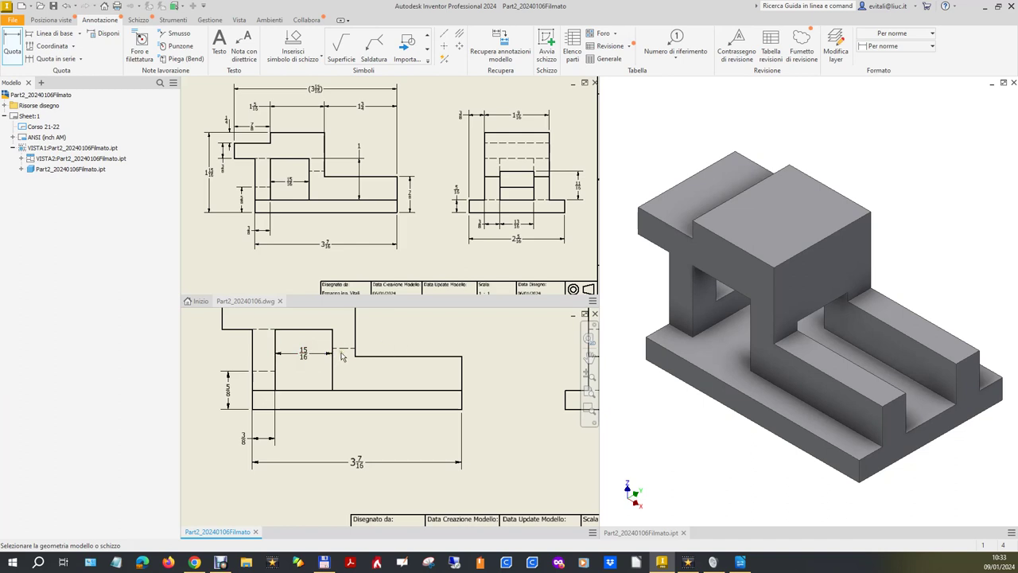
Add the vertical 1 dimension and drag it into a cleaner position.
{"action": "left_click", "coordinate": [320, 330]}
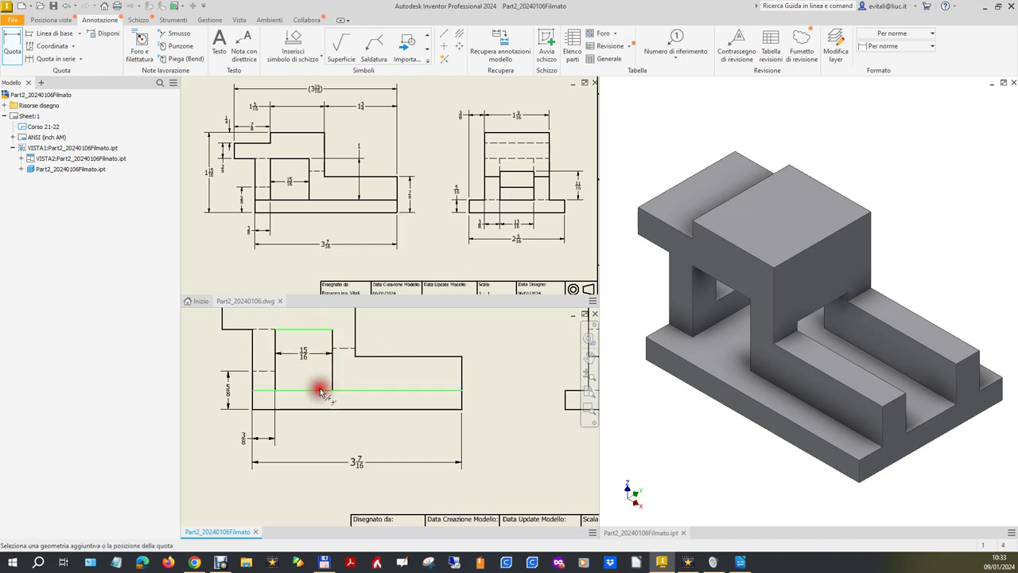
{"action": "left_click", "coordinate": [392, 347]}
{"action": "key", "text": "Escape"}
{"action": "left_click", "coordinate": [392, 353]}
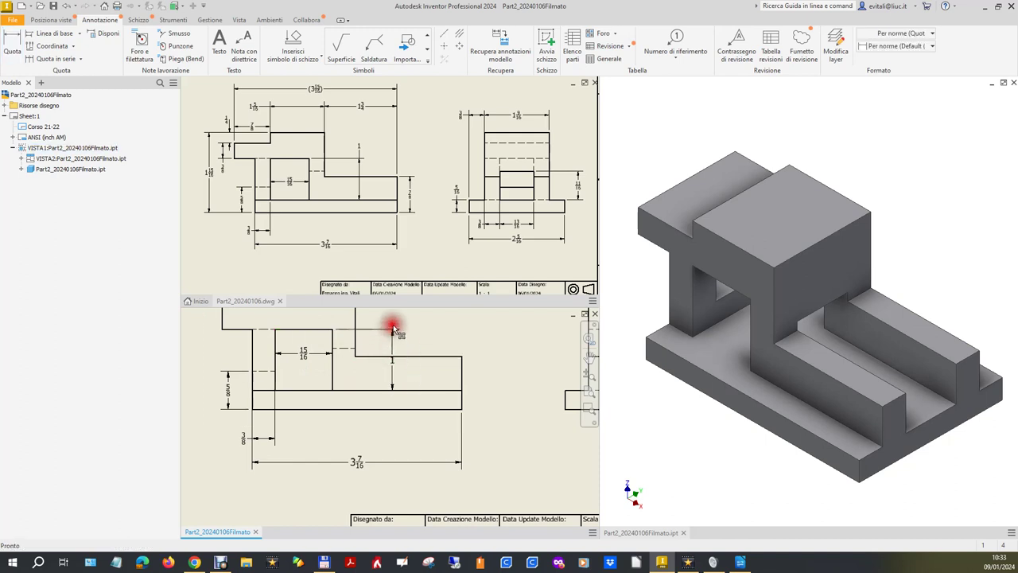
{"action": "left_click_drag", "start_coordinate": [390, 359], "coordinate": [401, 322]}
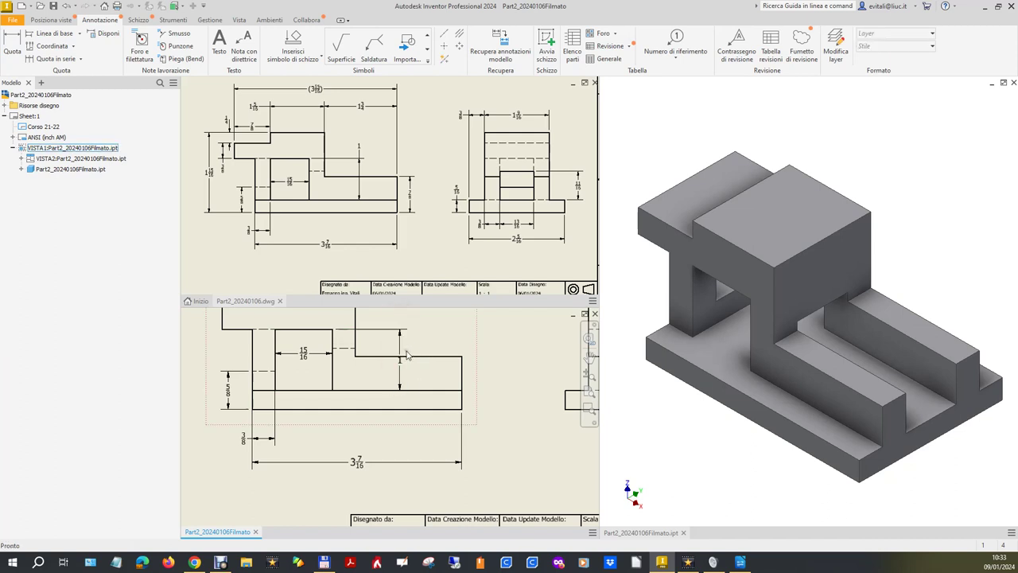
{"action": "mouse_move", "coordinate": [399, 355]}
{"action": "left_mouse_down"}
{"action": "mouse_move", "coordinate": [400, 385]}
{"action": "mouse_move", "coordinate": [400, 321]}
{"action": "left_mouse_up"}
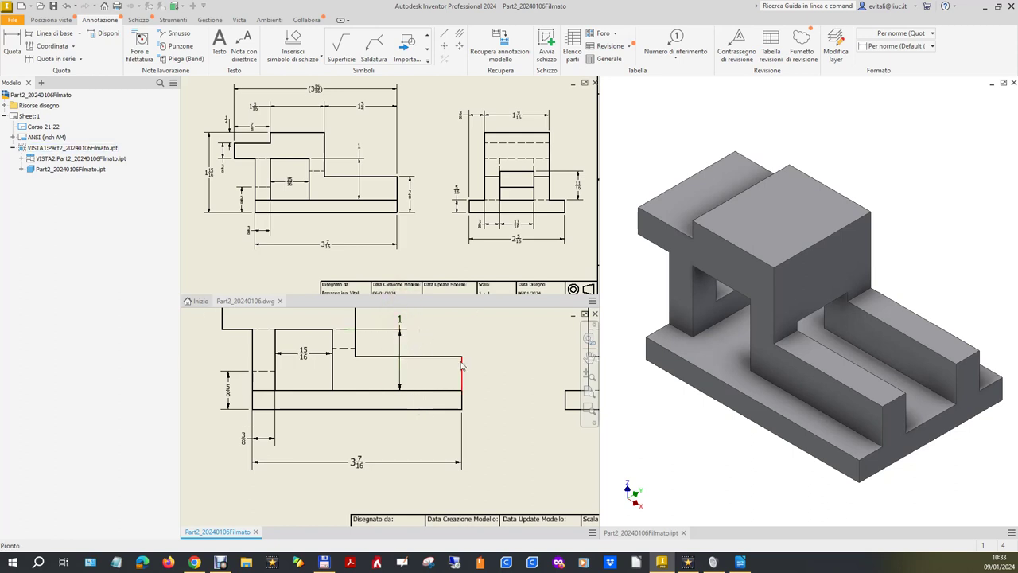
{"action": "key", "text": "Escape"}
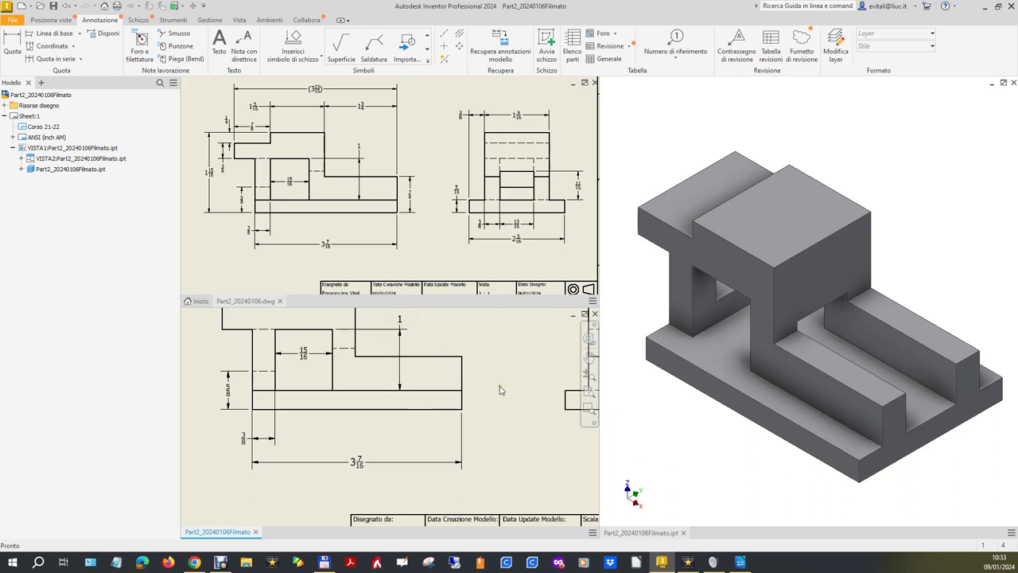
Dimension the right-hand step's 7/8 height beside the right end.
{"action": "key", "text": "d"}
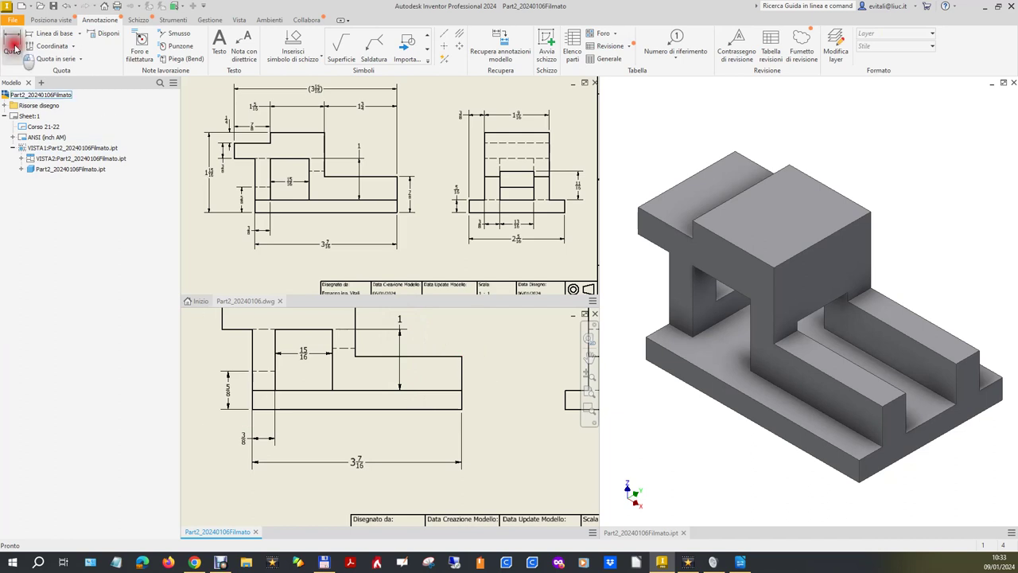
{"action": "left_click", "coordinate": [443, 362]}
{"action": "left_click", "coordinate": [424, 410]}
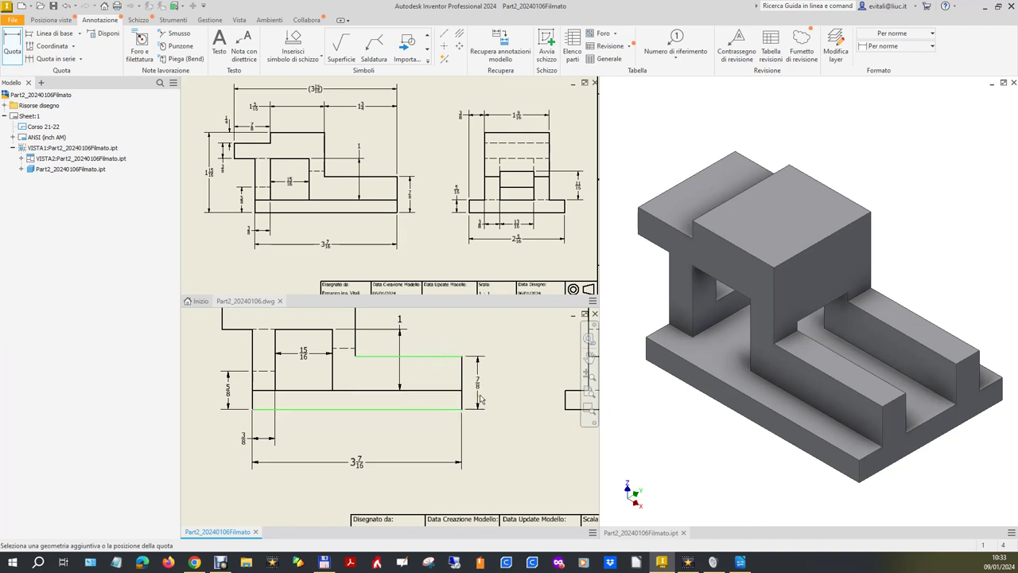
{"action": "left_click", "coordinate": [486, 400]}
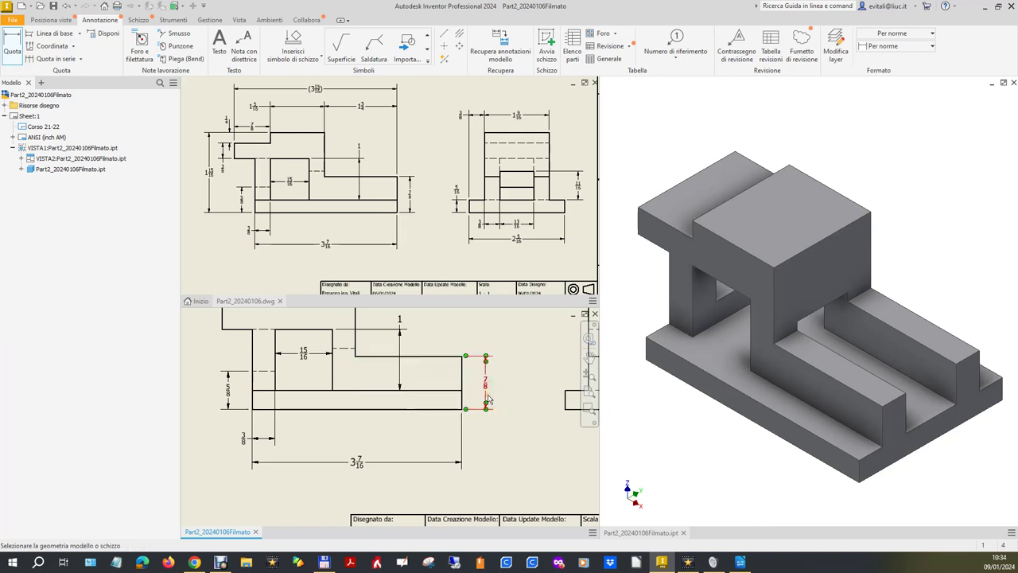
{"action": "scroll", "coordinate": [328, 403], "scroll_direction": "down", "scroll_amount": 3}
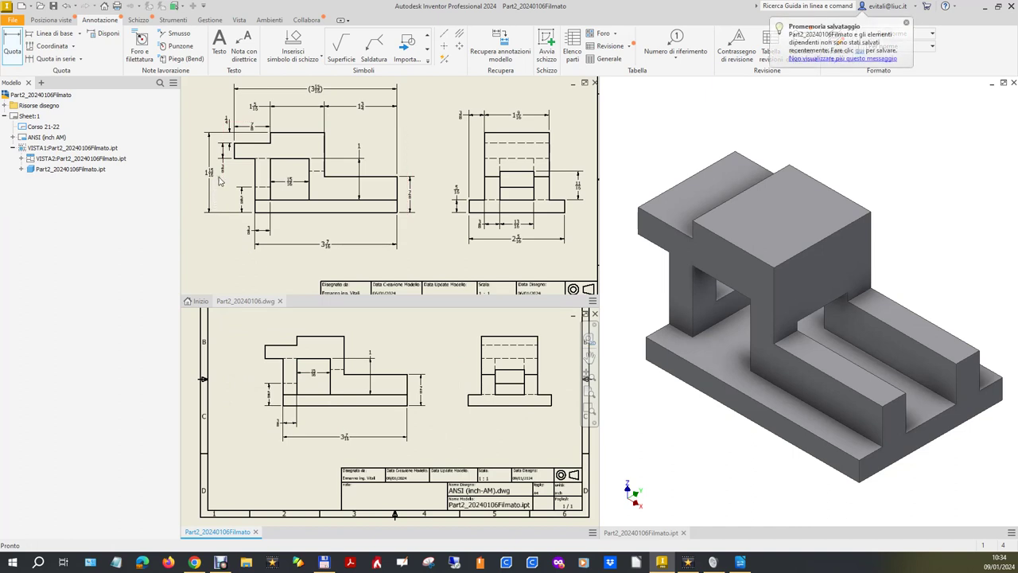
Place the 1 15/16 overall height on the left of the front view.
{"action": "left_click", "coordinate": [350, 403]}
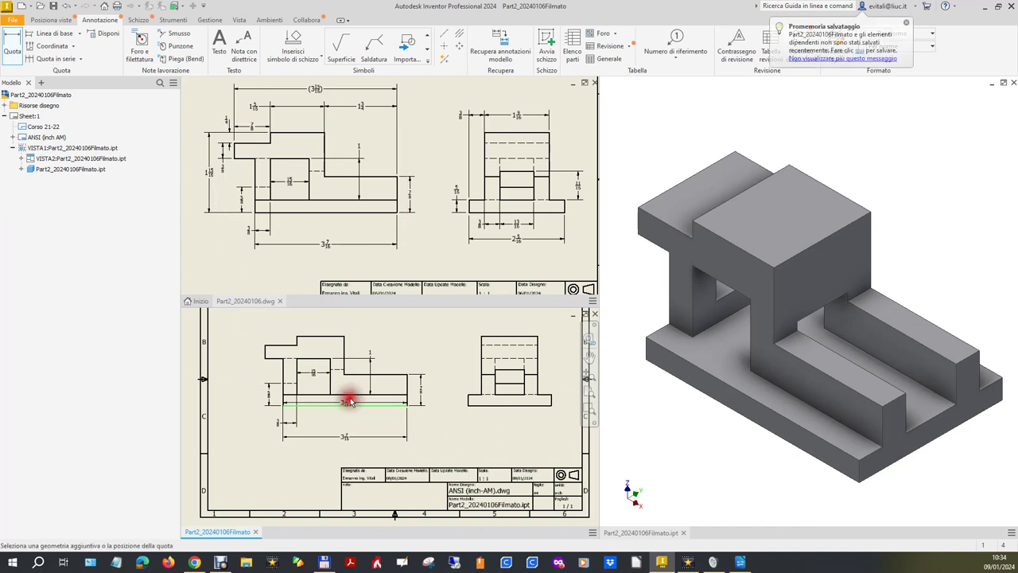
{"action": "left_click", "coordinate": [326, 337]}
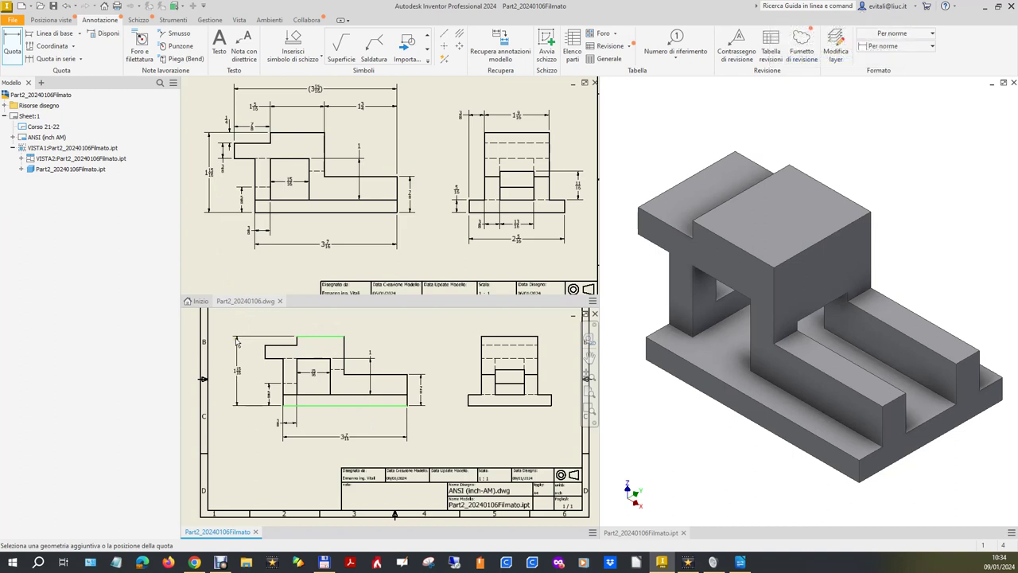
{"action": "left_click", "coordinate": [231, 342]}
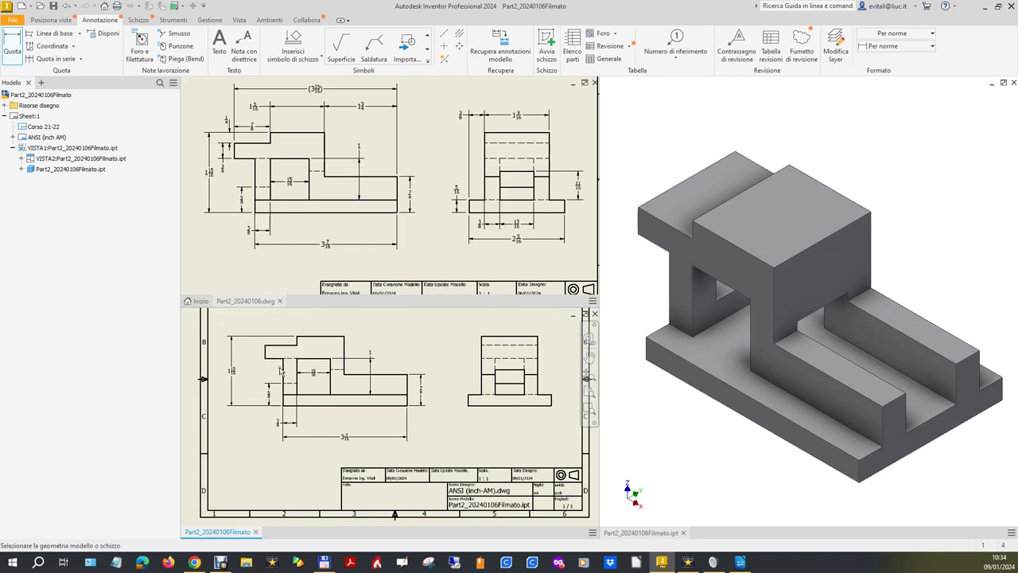
{"action": "scroll", "coordinate": [275, 372], "scroll_direction": "up", "scroll_amount": 5}
{"action": "scroll", "coordinate": [275, 374], "scroll_direction": "down", "scroll_amount": 3}
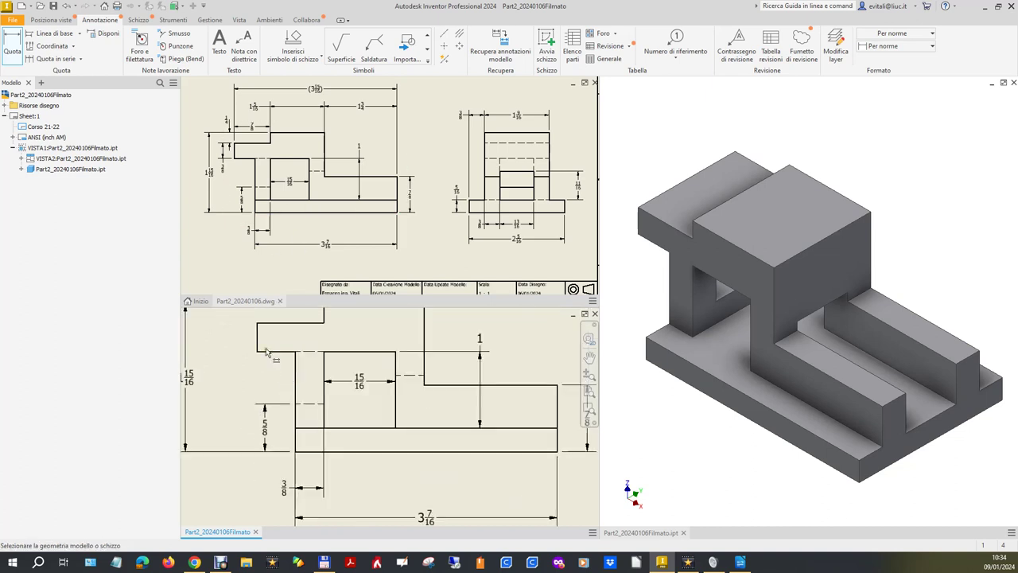
Add the 3/8 height of the upper-left step on the left side.
{"action": "left_click", "coordinate": [257, 336]}
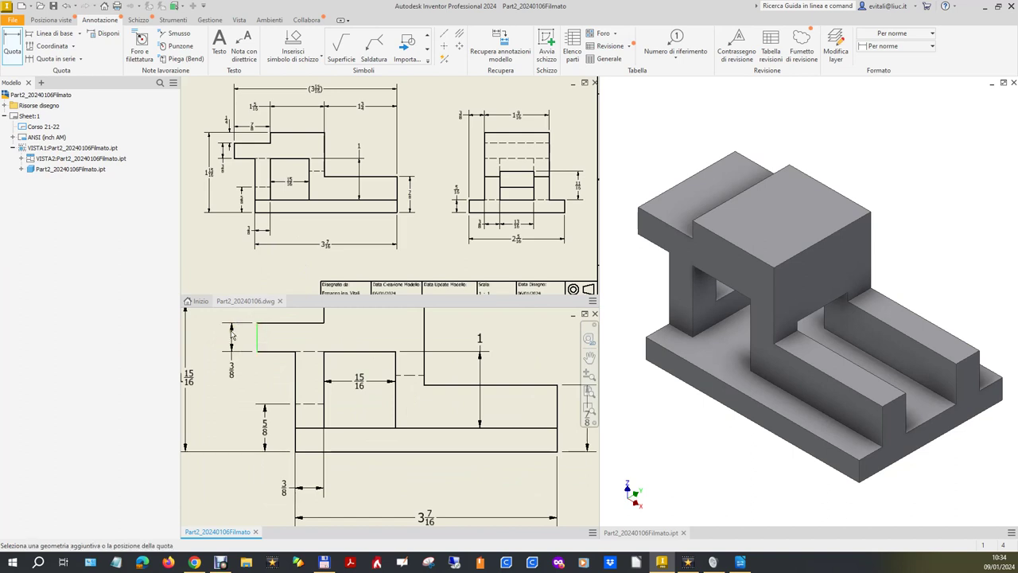
{"action": "left_click", "coordinate": [226, 334]}
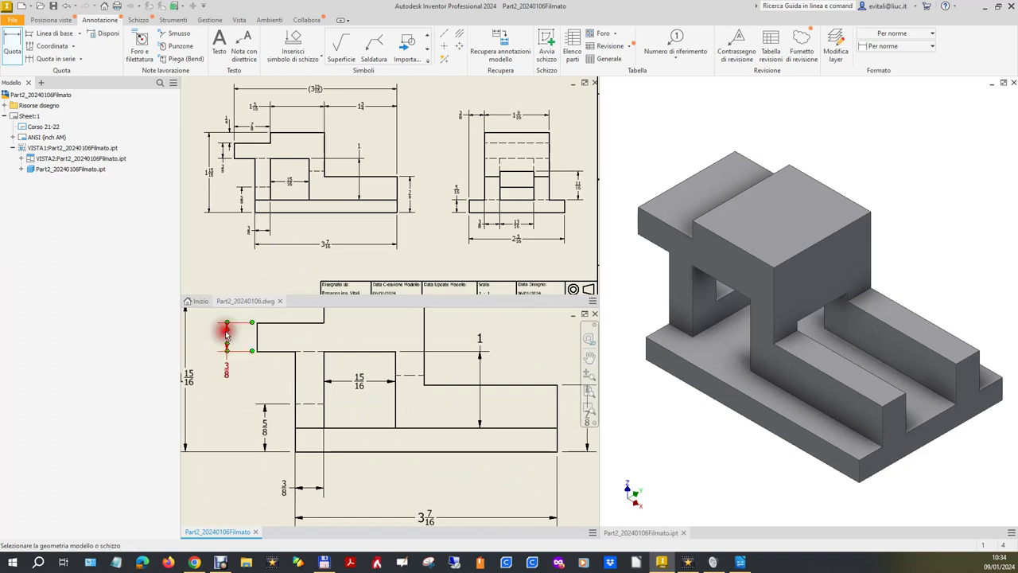
{"action": "scroll", "coordinate": [273, 415], "scroll_direction": "down", "scroll_amount": 3}
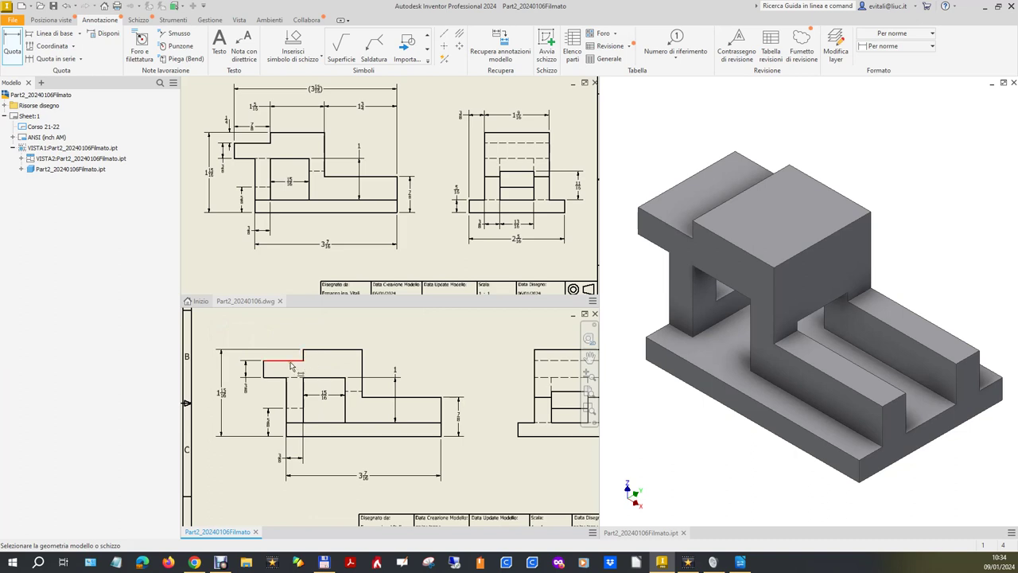
{"action": "scroll", "coordinate": [316, 356], "scroll_direction": "up", "scroll_amount": 3}
{"action": "left_click", "coordinate": [293, 358]}
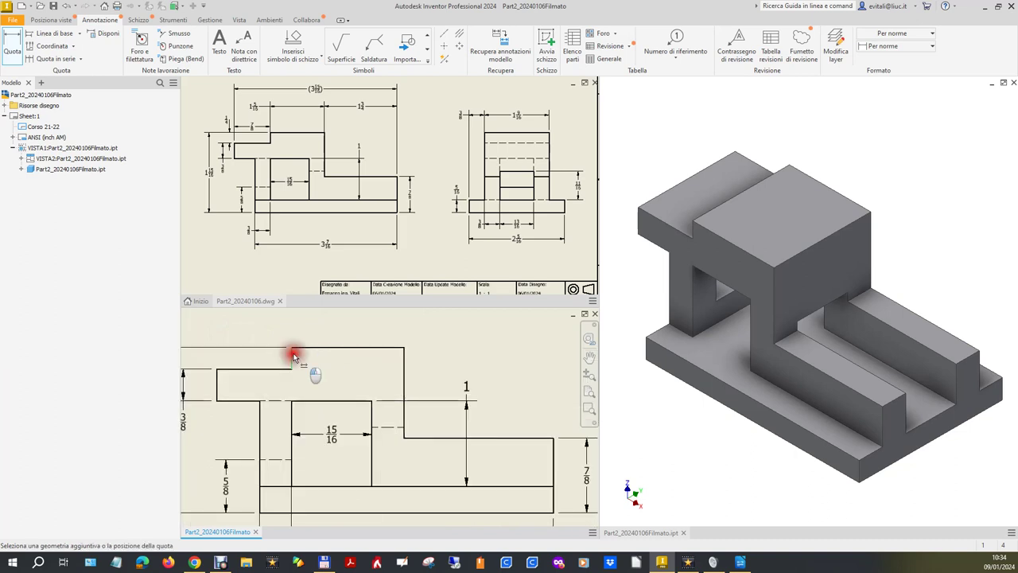
{"action": "scroll", "coordinate": [327, 363], "scroll_direction": "down", "scroll_amount": 4}
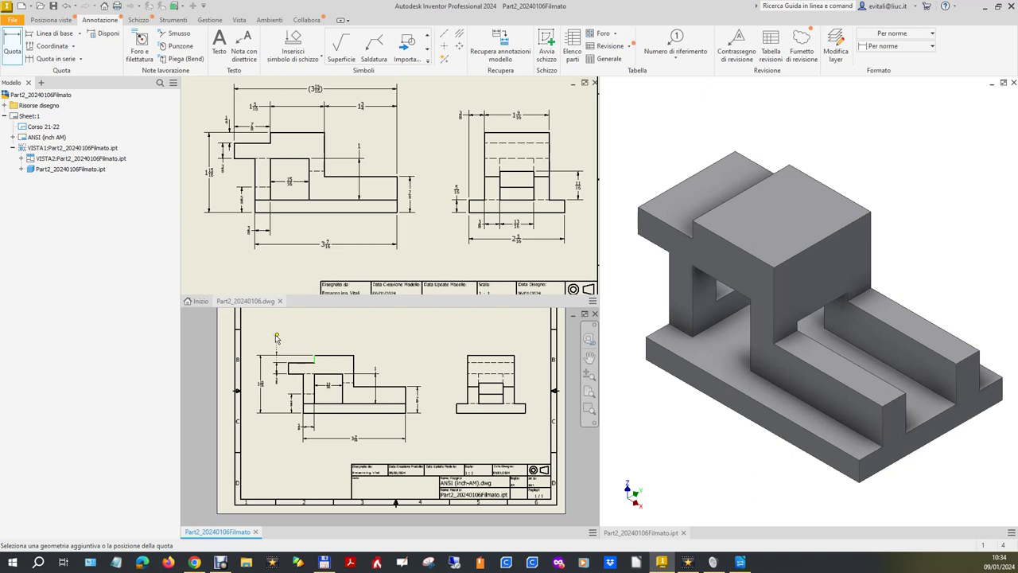
{"action": "left_click", "coordinate": [269, 336]}
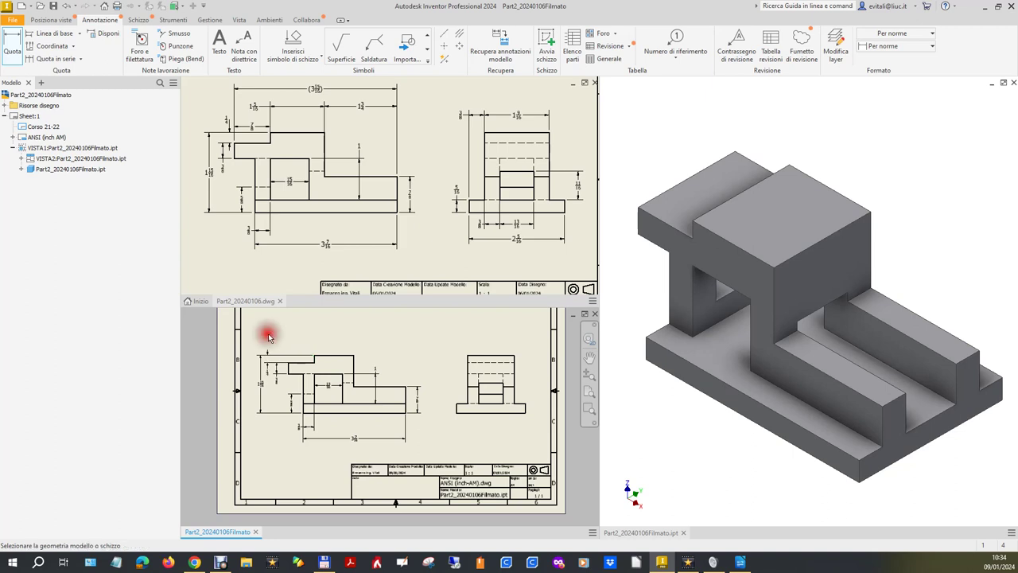
Dimension the top edges with 7/8, 1 5/16 and 1 3/4 widths above the front view.
{"action": "scroll", "coordinate": [318, 358], "scroll_direction": "up", "scroll_amount": 3}
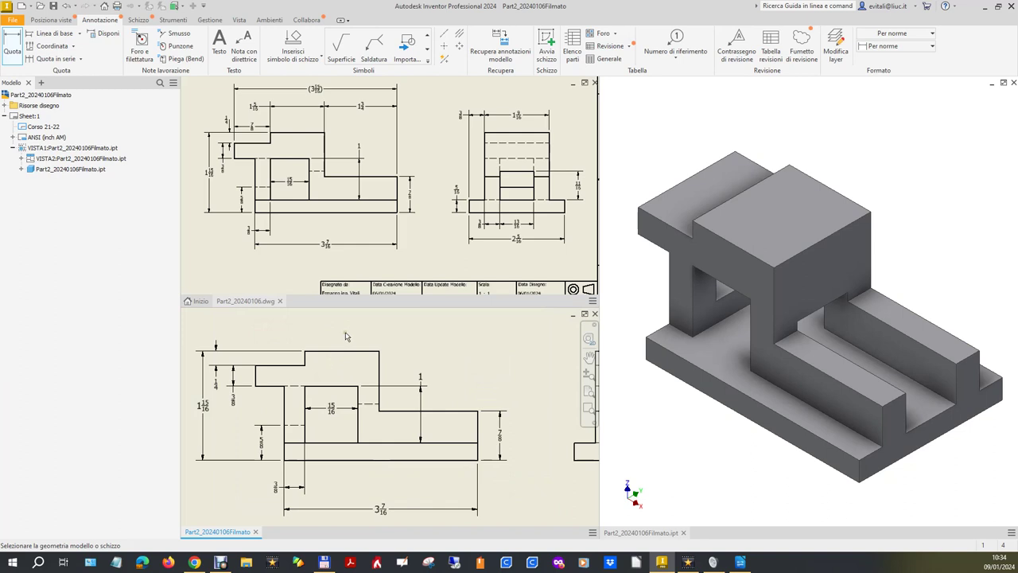
{"action": "left_click", "coordinate": [293, 363]}
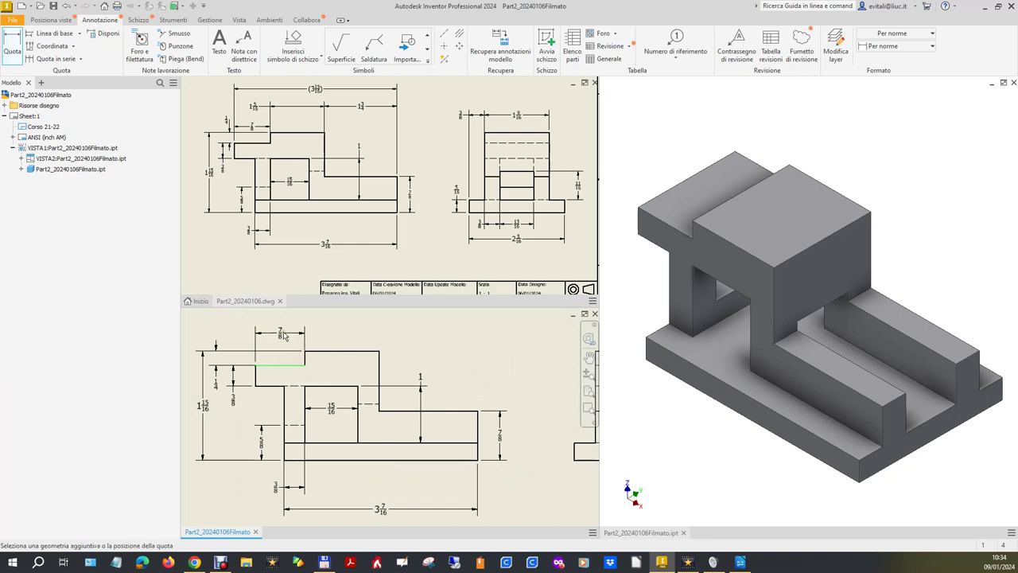
{"action": "left_click", "coordinate": [283, 332]}
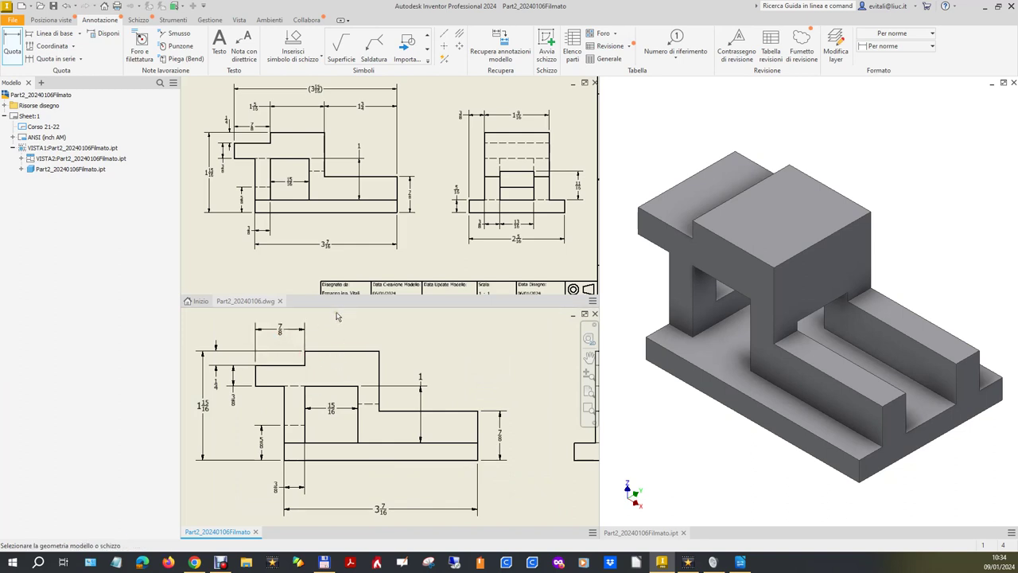
{"action": "left_click", "coordinate": [351, 356]}
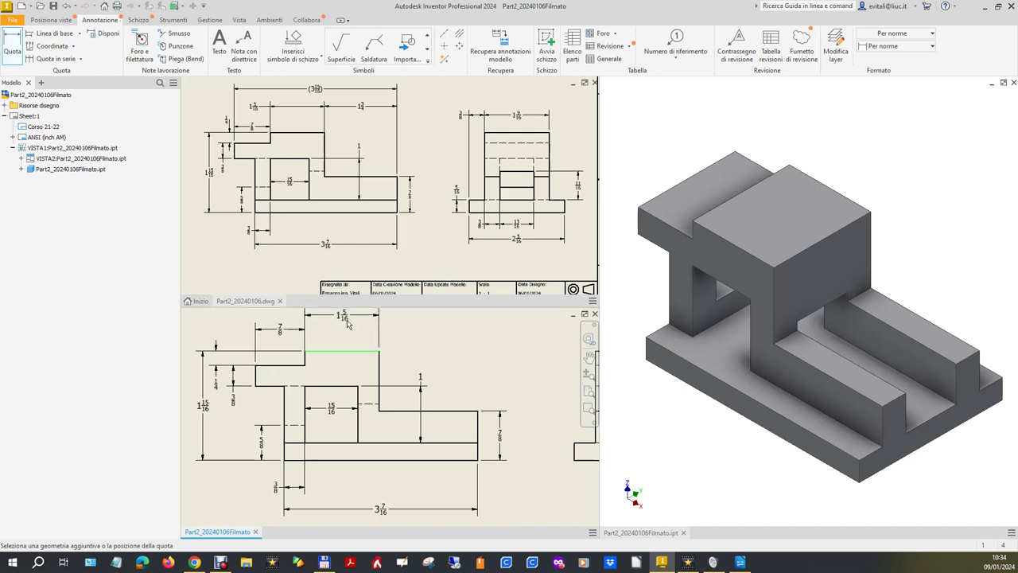
{"action": "left_click", "coordinate": [347, 333]}
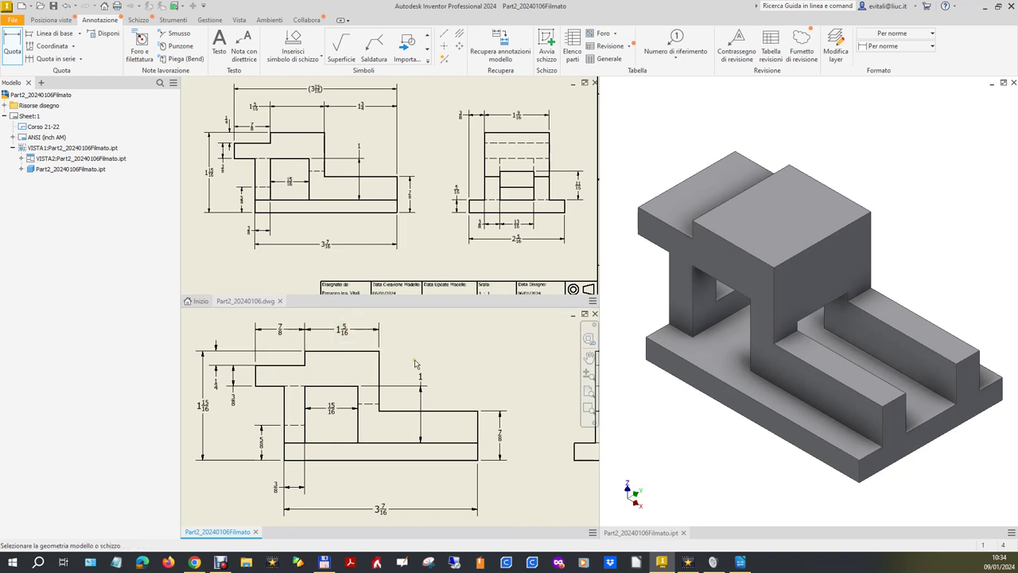
{"action": "left_click", "coordinate": [455, 411]}
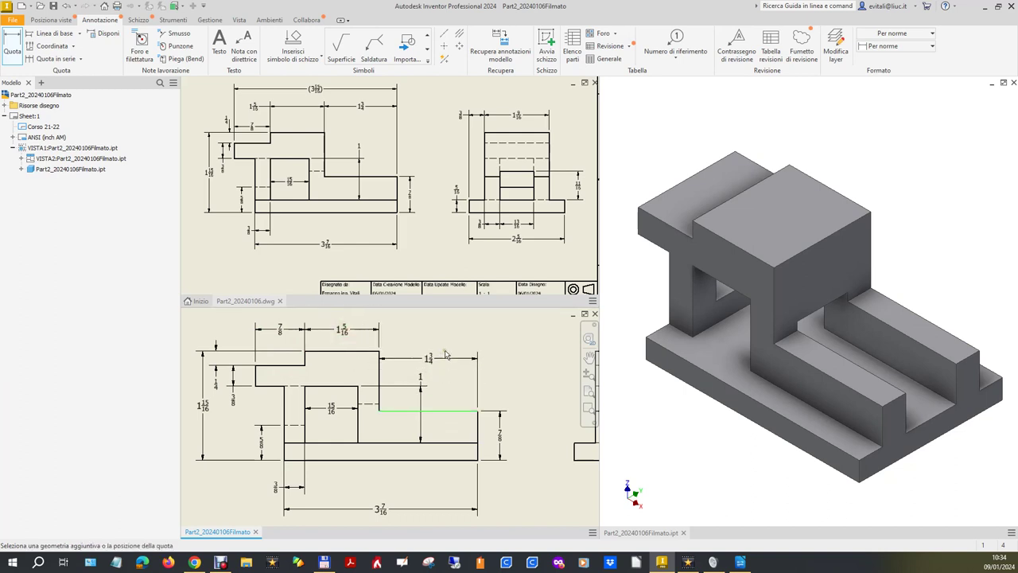
{"action": "left_click", "coordinate": [447, 330]}
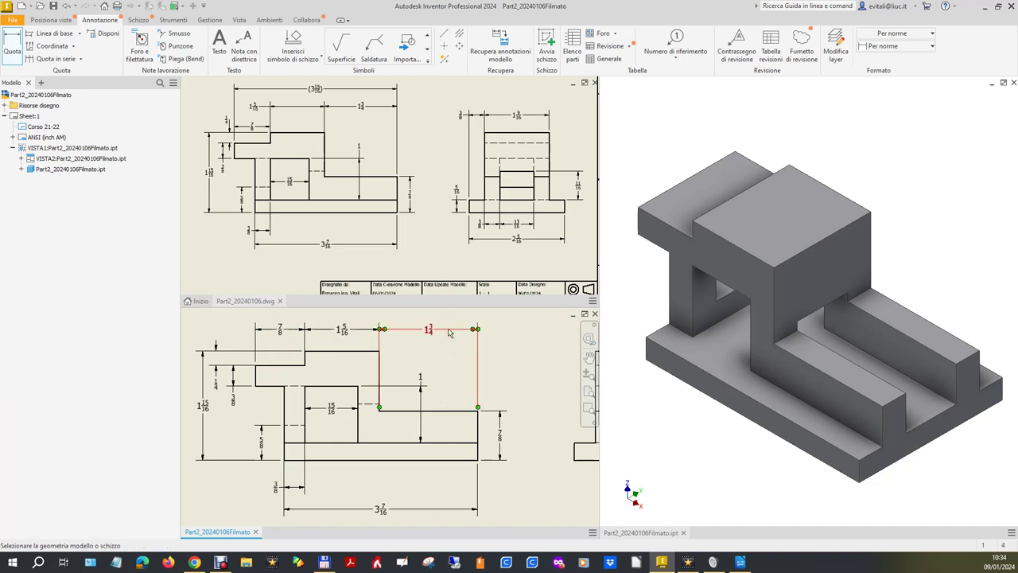
{"action": "scroll", "coordinate": [371, 497], "scroll_direction": "up", "scroll_amount": 3}
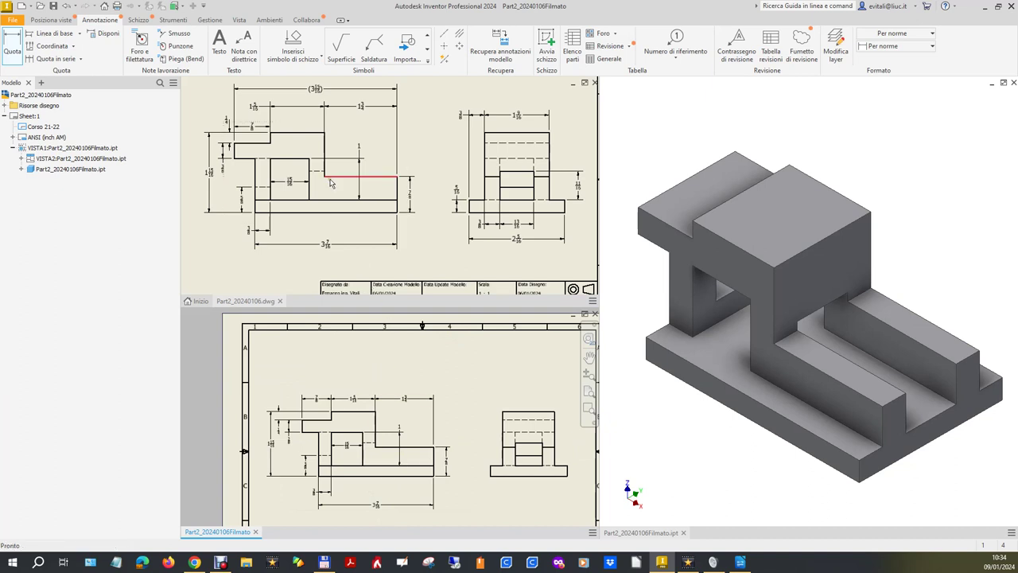
Dimension the front view's 3 13/16 overall width above the view.
{"action": "left_click", "coordinate": [433, 458]}
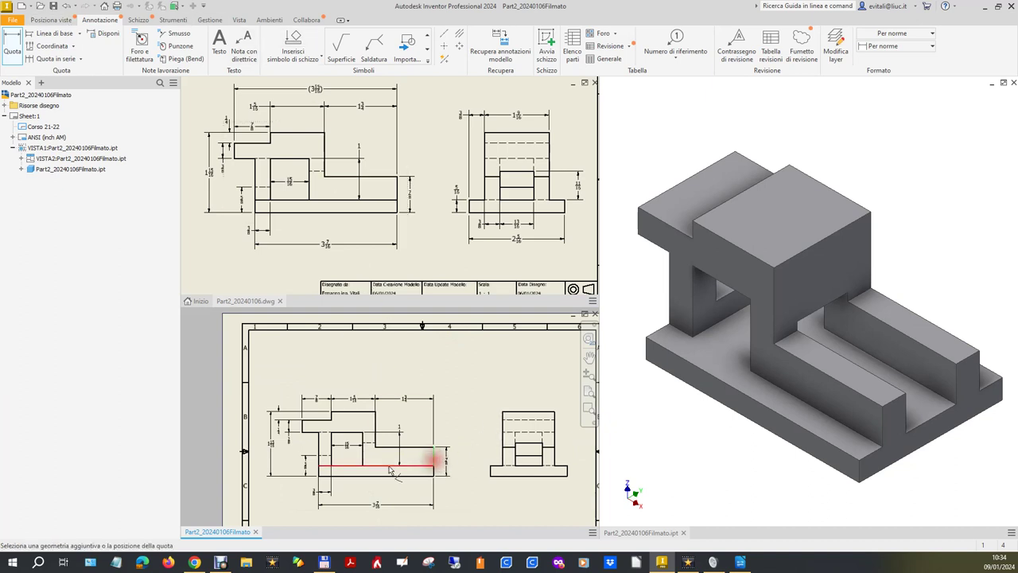
{"action": "left_click", "coordinate": [302, 427]}
{"action": "left_click", "coordinate": [319, 387]}
{"action": "key", "text": "Escape"}
Wrap the 3 13/16 dimension text in parentheses to make it a reference dimension.
{"action": "left_click", "coordinate": [368, 383]}
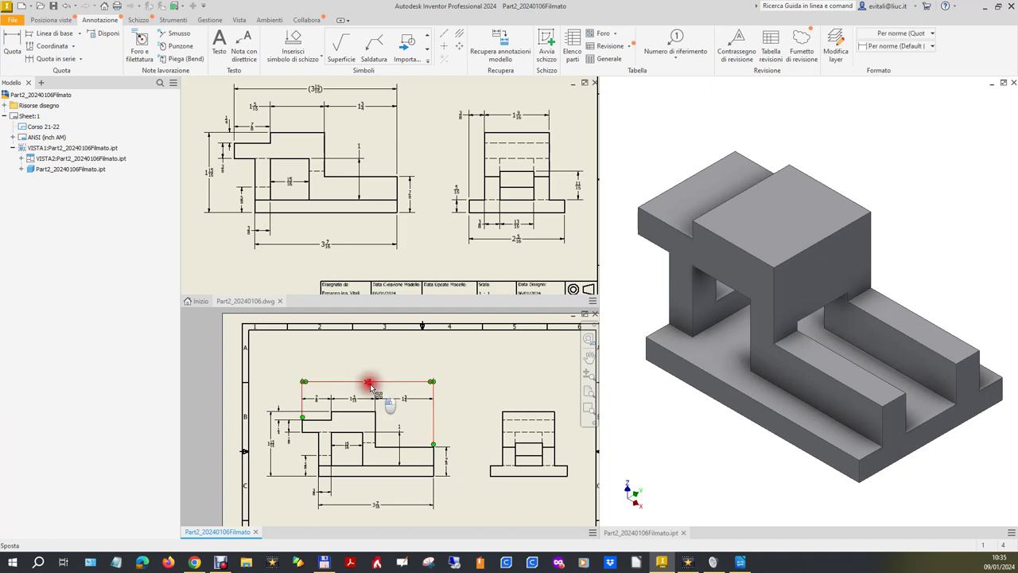
{"action": "double_click", "coordinate": [370, 385]}
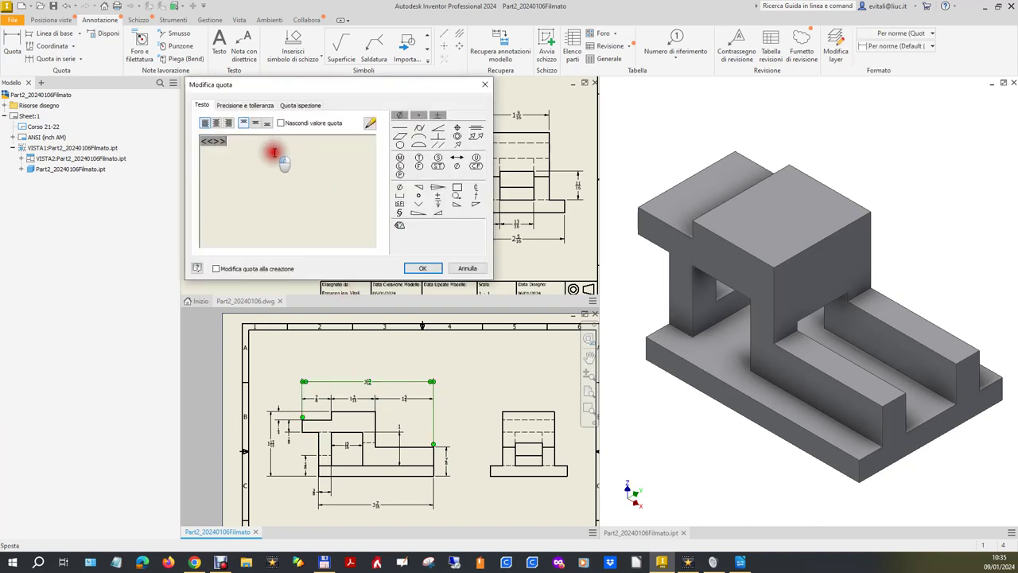
{"action": "type", "text": ")"}
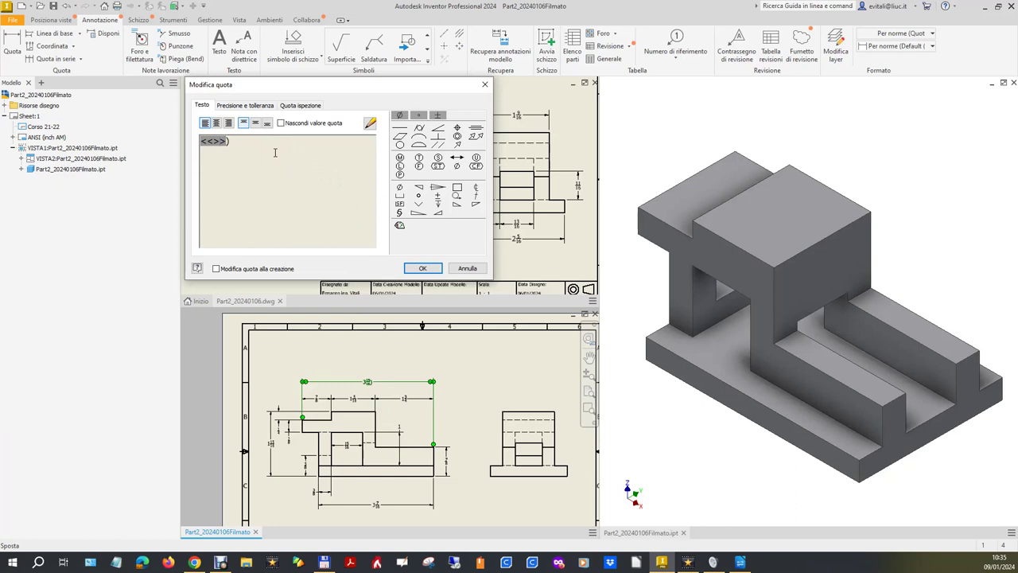
{"action": "type", "text": "("}
{"action": "left_click", "coordinate": [422, 268]}
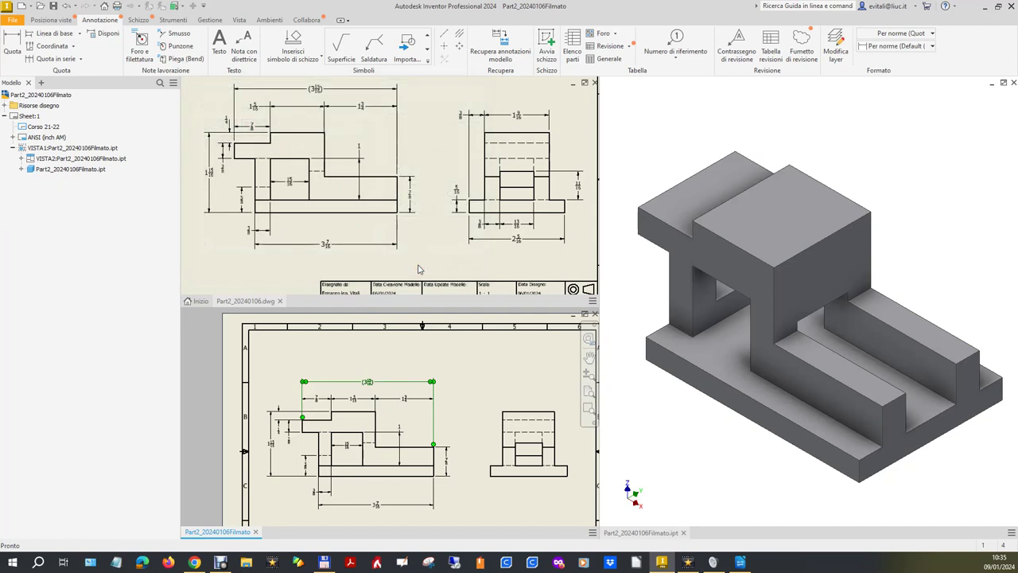
{"action": "left_click", "coordinate": [436, 350]}
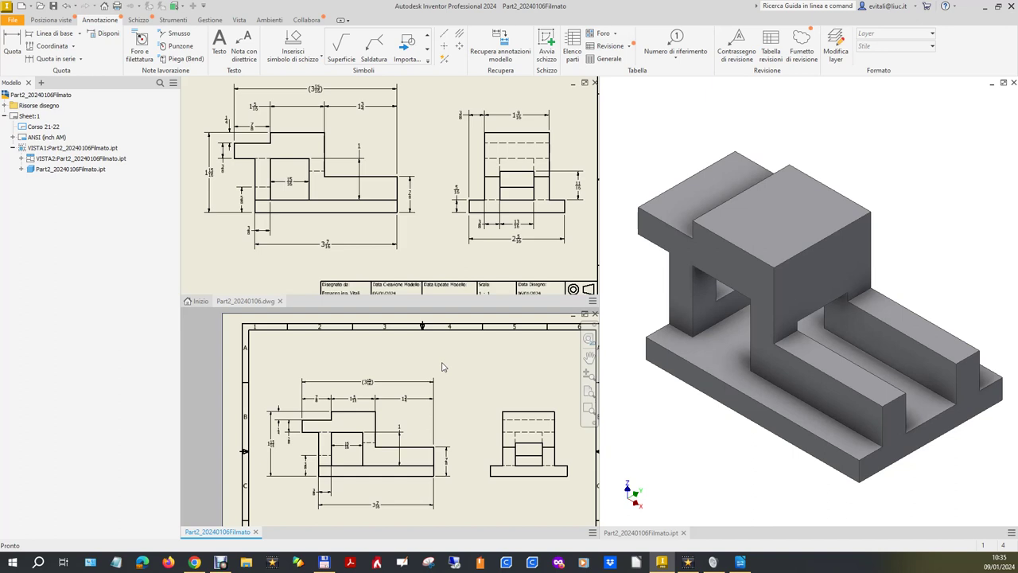
Add the 3/8 and 13/16 base widths below the side view.
{"action": "scroll", "coordinate": [306, 396], "scroll_direction": "down", "scroll_amount": 3}
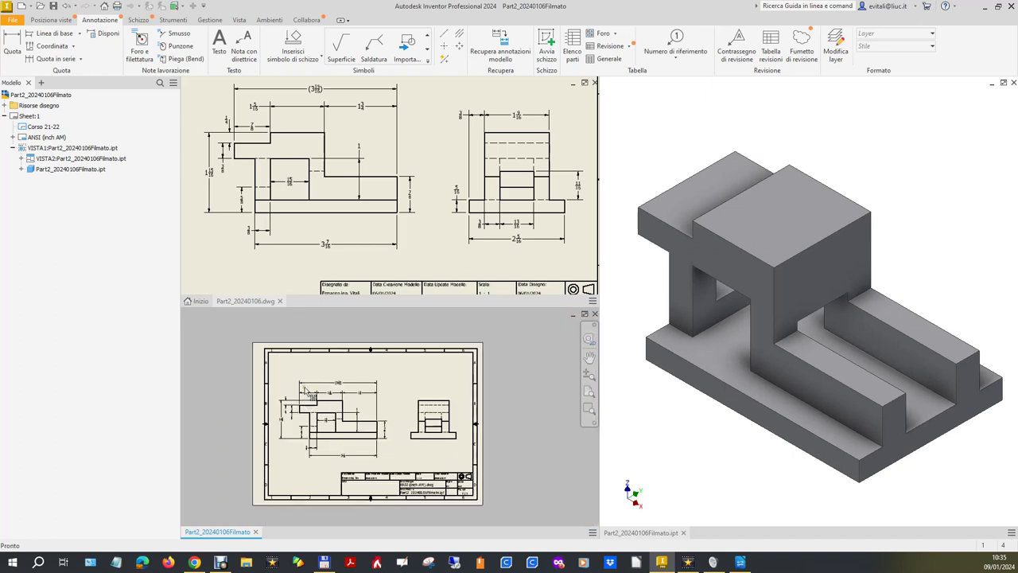
{"action": "scroll", "coordinate": [444, 442], "scroll_direction": "up", "scroll_amount": 3}
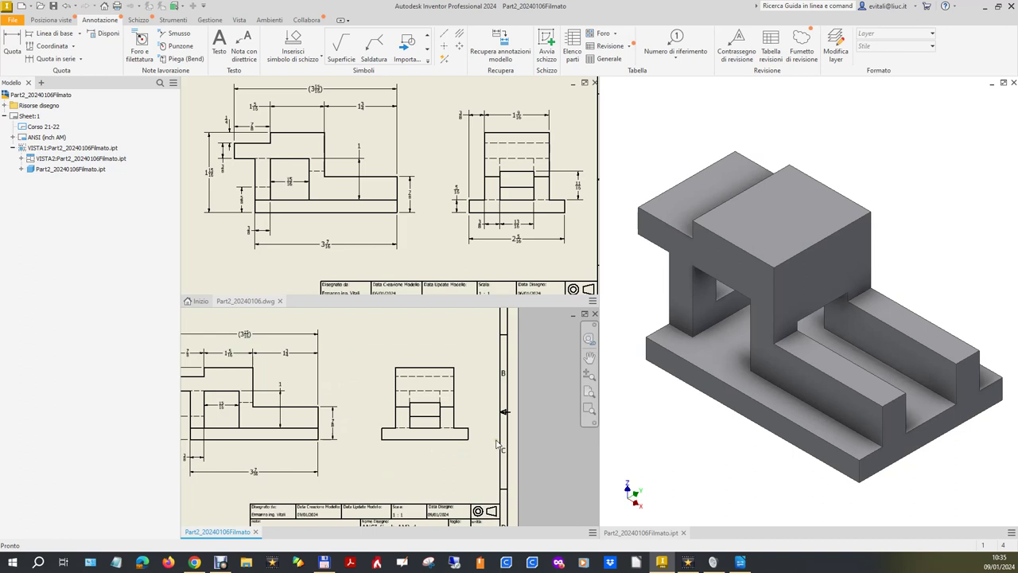
{"action": "left_click", "coordinate": [12, 43]}
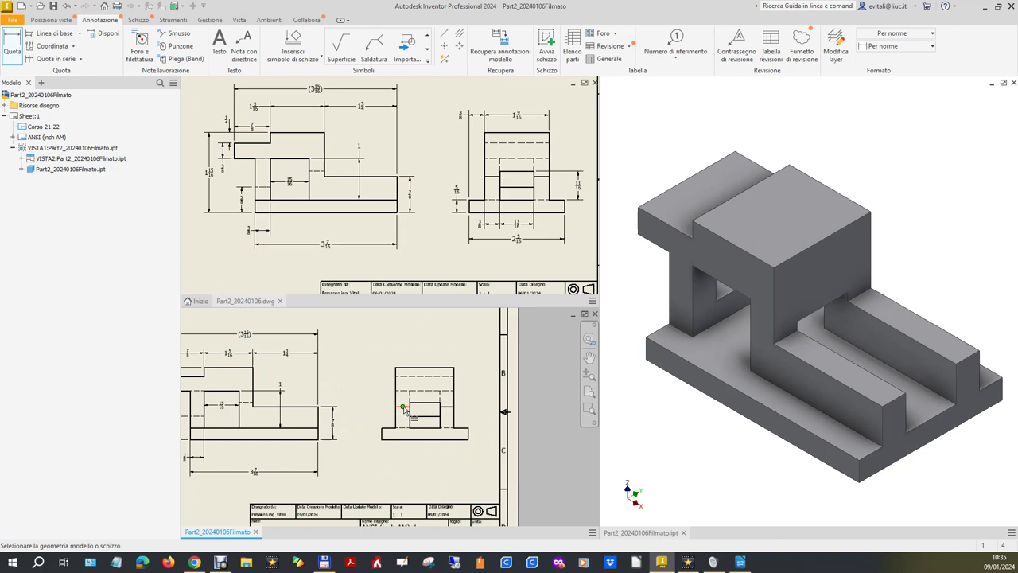
{"action": "scroll", "coordinate": [406, 410], "scroll_direction": "up", "scroll_amount": 5}
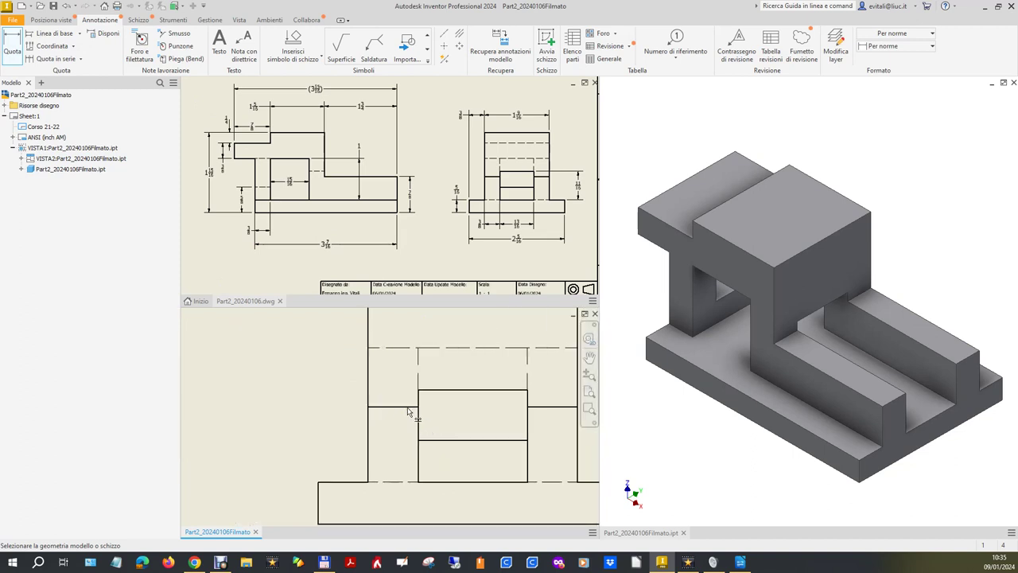
{"action": "scroll", "coordinate": [350, 410], "scroll_direction": "down", "scroll_amount": 3}
{"action": "left_click", "coordinate": [380, 413]}
{"action": "scroll", "coordinate": [280, 414], "scroll_direction": "down", "scroll_amount": 2}
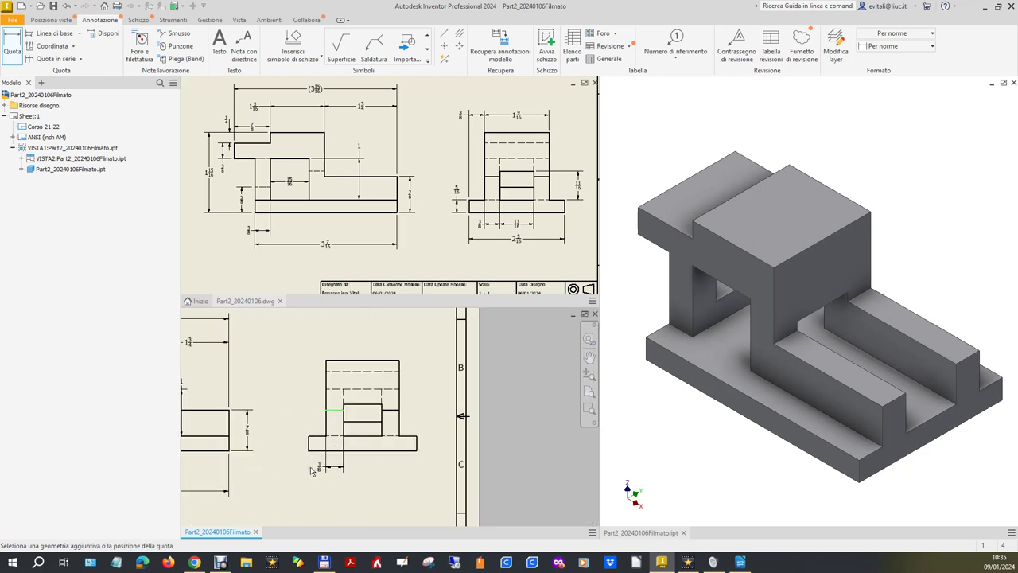
{"action": "left_click", "coordinate": [311, 475]}
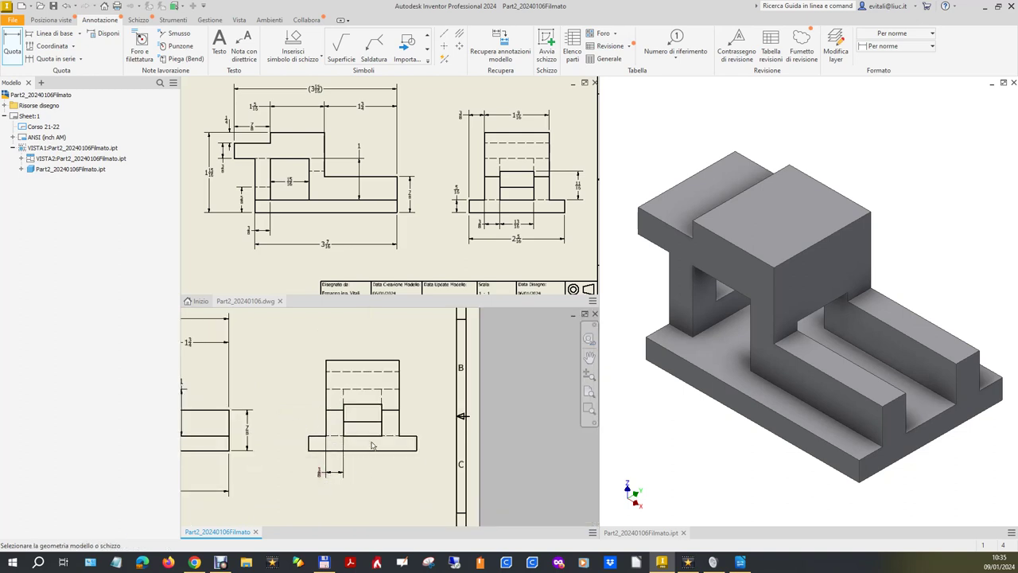
{"action": "left_click", "coordinate": [368, 435]}
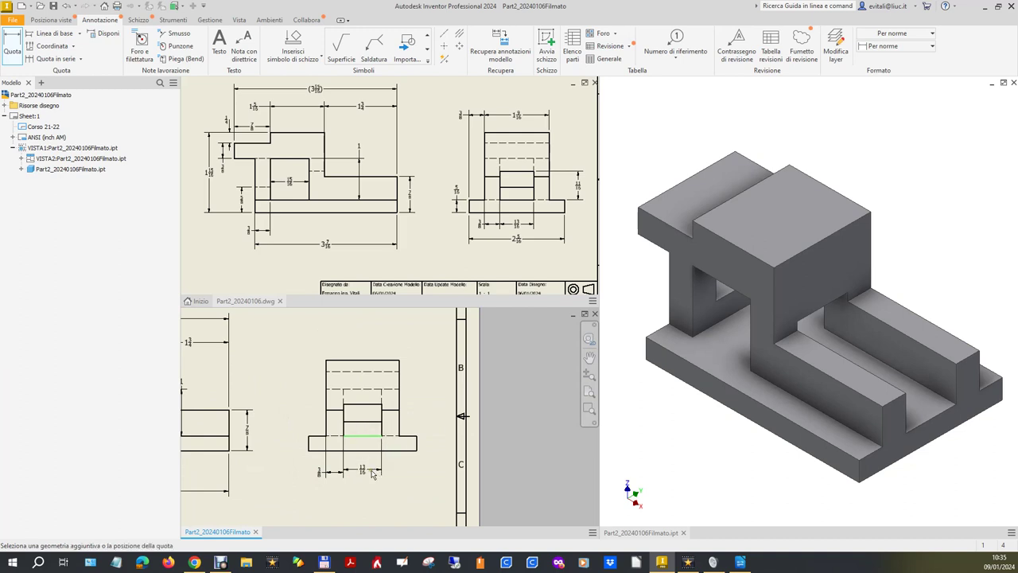
{"action": "left_click", "coordinate": [372, 475]}
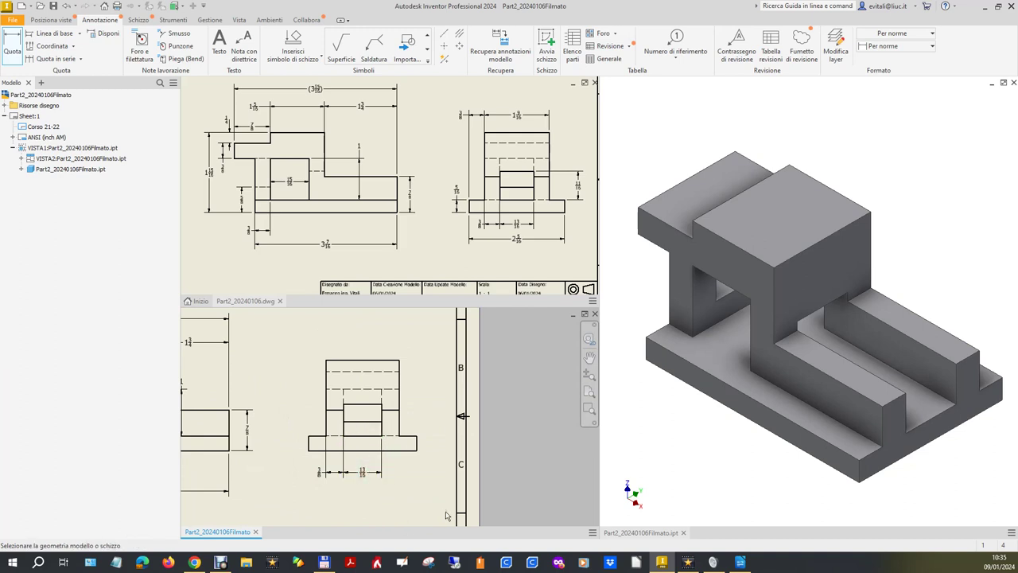
Add the 5/16 base plate thickness on the side view's left.
{"action": "scroll", "coordinate": [311, 442], "scroll_direction": "up", "scroll_amount": 5}
{"action": "left_click", "coordinate": [309, 438]}
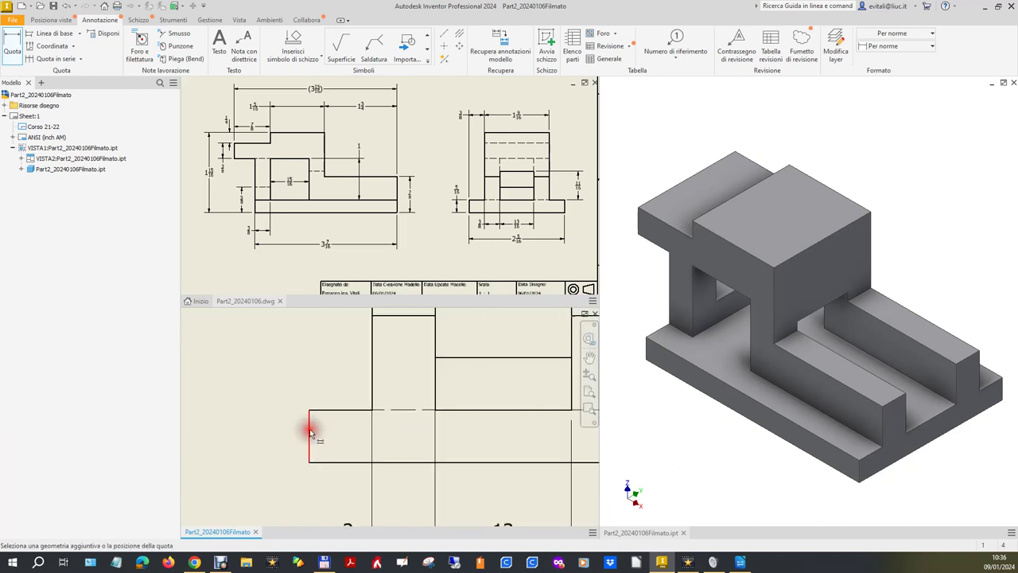
{"action": "left_click", "coordinate": [239, 436]}
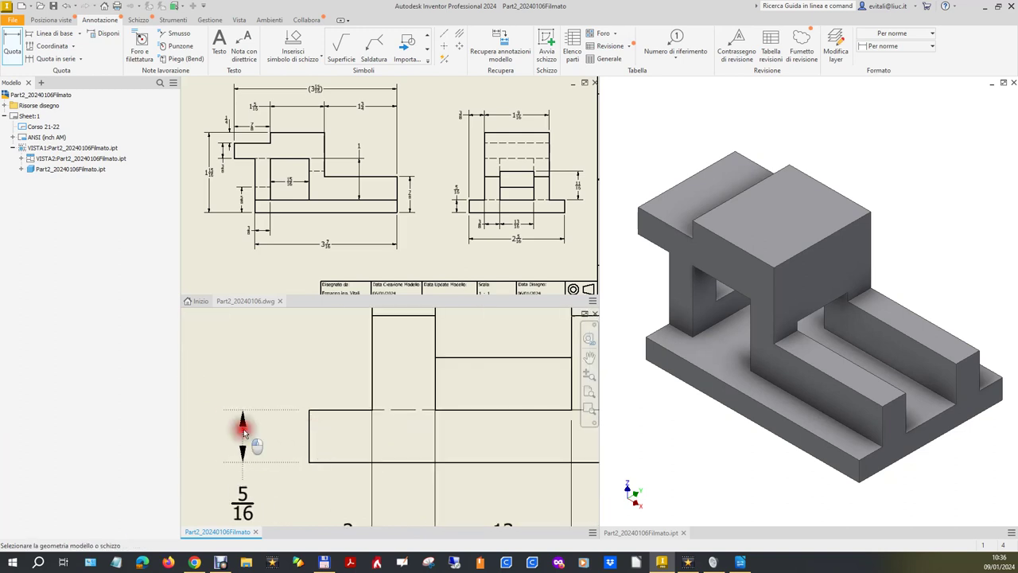
Pick the base plate's left and right edges for the overall width dimension.
{"action": "scroll", "coordinate": [227, 453], "scroll_direction": "down", "scroll_amount": 2}
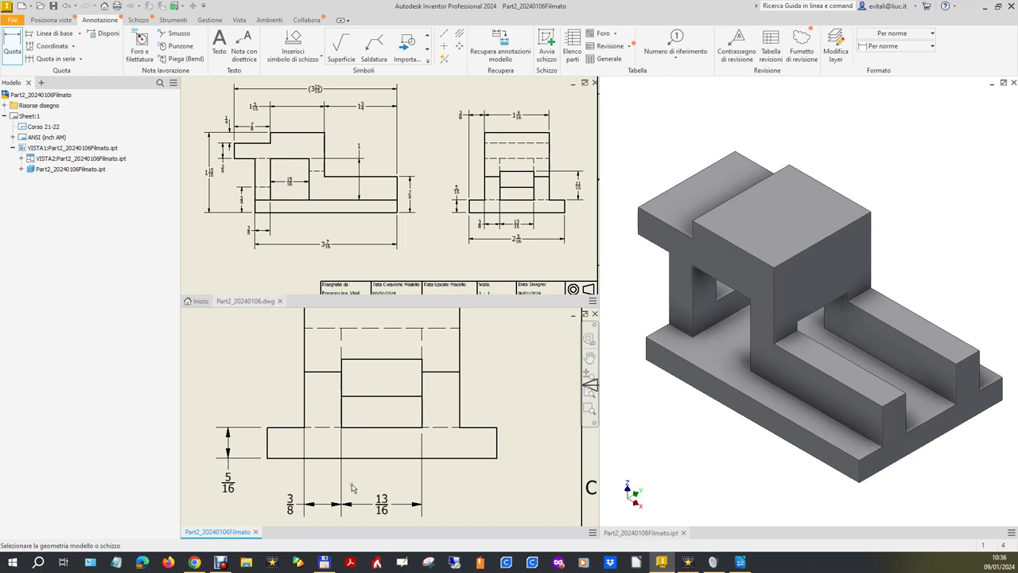
{"action": "scroll", "coordinate": [353, 488], "scroll_direction": "down", "scroll_amount": 1}
{"action": "scroll", "coordinate": [350, 473], "scroll_direction": "down", "scroll_amount": 1}
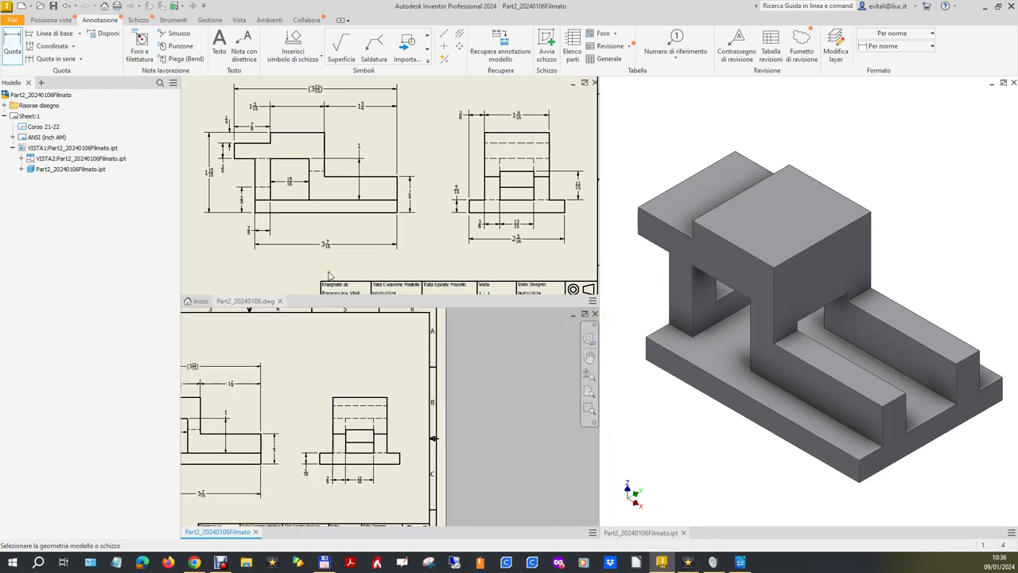
{"action": "scroll", "coordinate": [320, 465], "scroll_direction": "down", "scroll_amount": 5}
{"action": "left_click", "coordinate": [321, 467]}
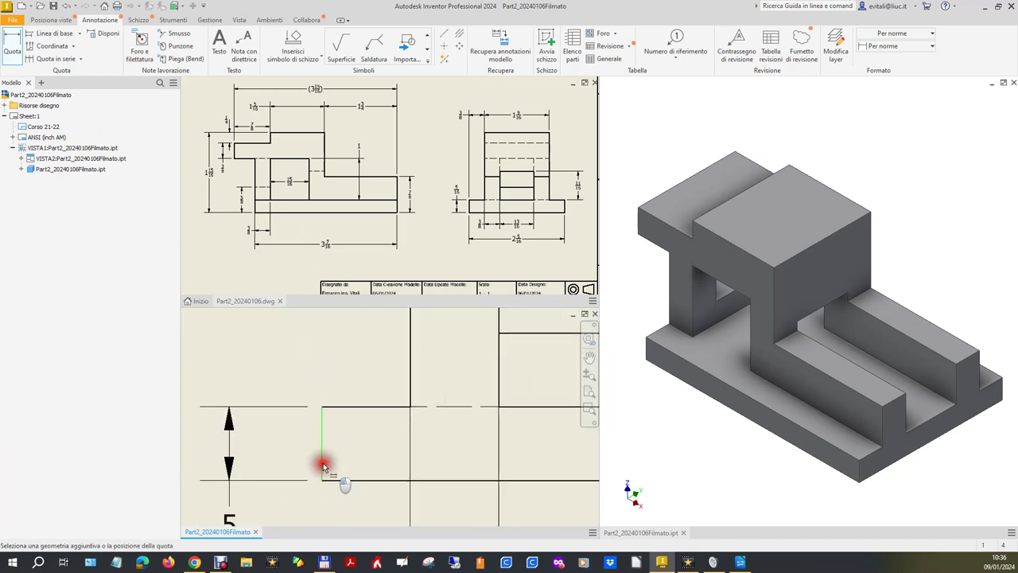
{"action": "scroll", "coordinate": [291, 437], "scroll_direction": "up", "scroll_amount": 3}
{"action": "left_click", "coordinate": [491, 438]}
{"action": "scroll", "coordinate": [475, 478], "scroll_direction": "up", "scroll_amount": 2}
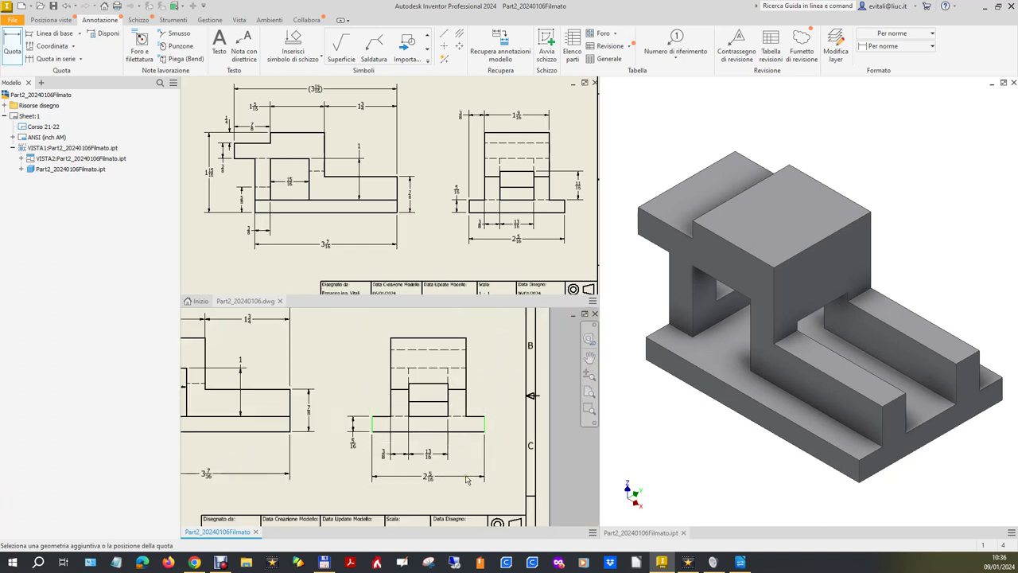
Place the 2 5/16 overall base width and the 11/16 step height on the right.
{"action": "left_click", "coordinate": [467, 474]}
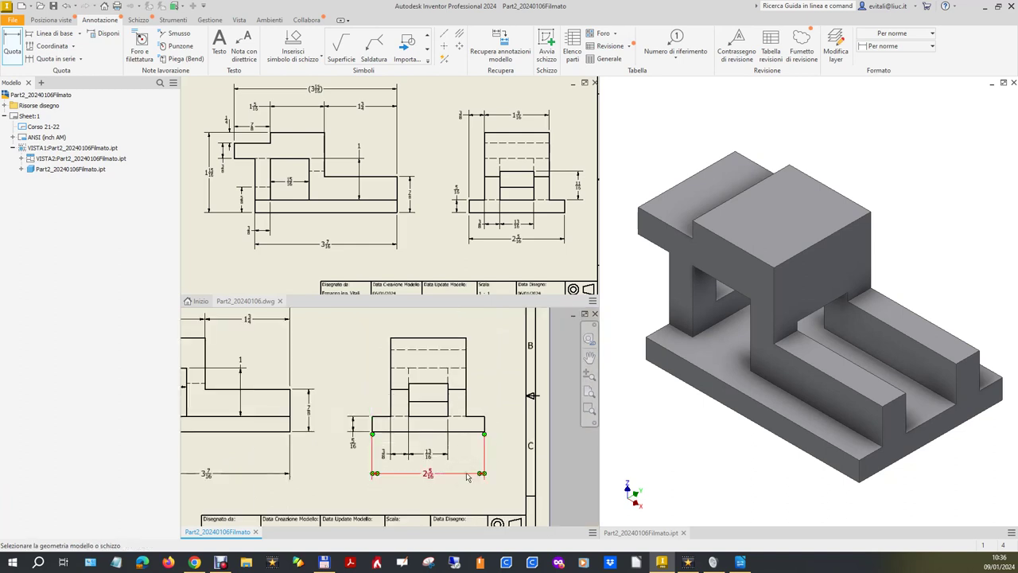
{"action": "key", "text": "alt"}
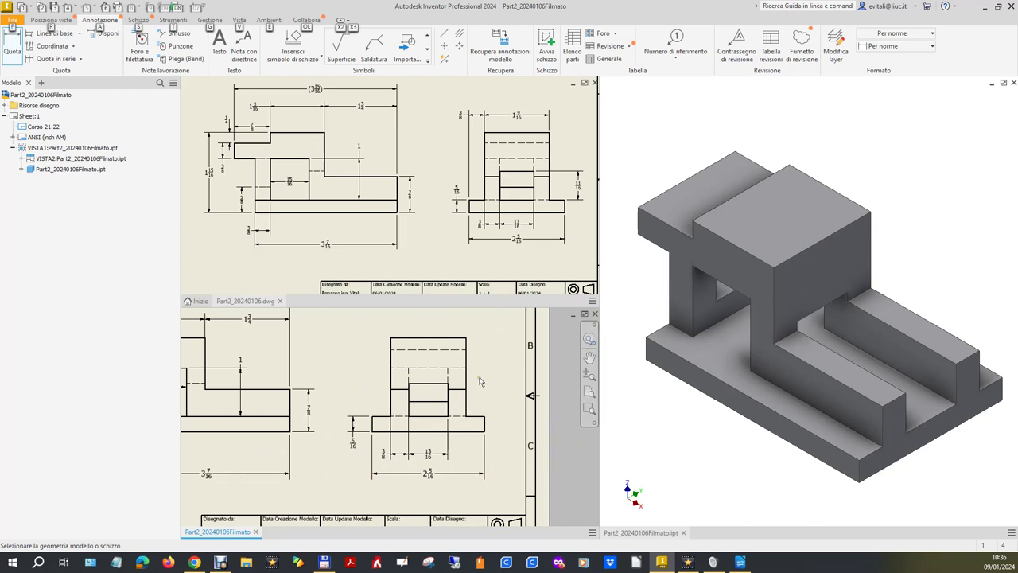
{"action": "left_click", "coordinate": [442, 386]}
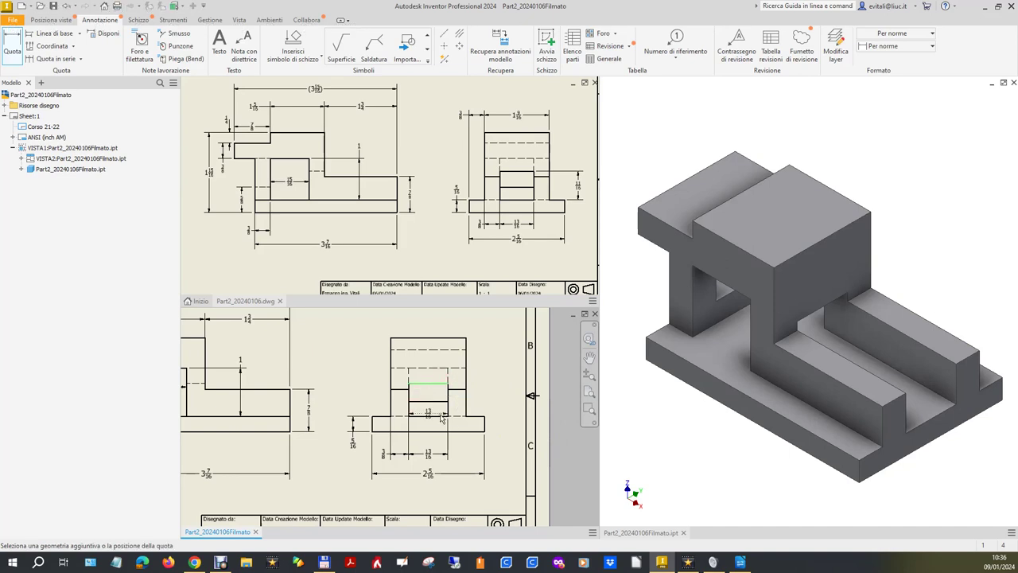
{"action": "left_click", "coordinate": [445, 414]}
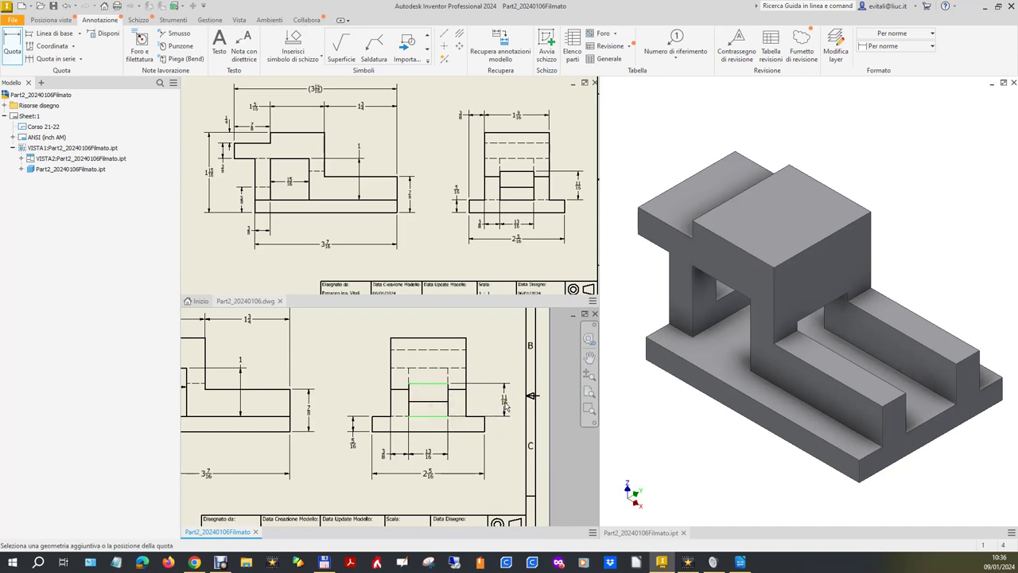
{"action": "left_click", "coordinate": [503, 405]}
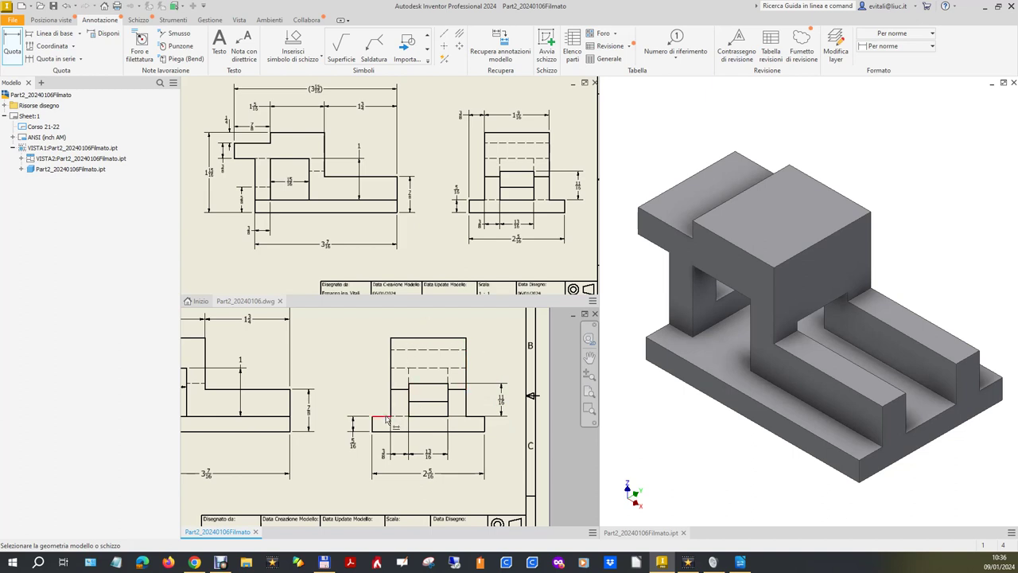
Move the small dimension above the side view further left.
{"action": "left_click", "coordinate": [386, 418]}
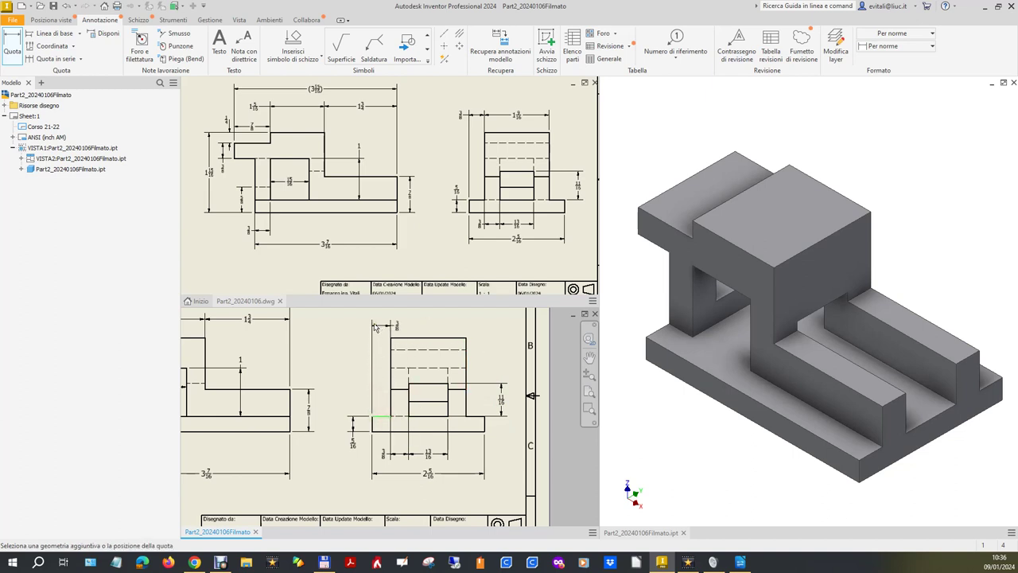
{"action": "key", "text": "Escape"}
{"action": "left_click", "coordinate": [403, 330]}
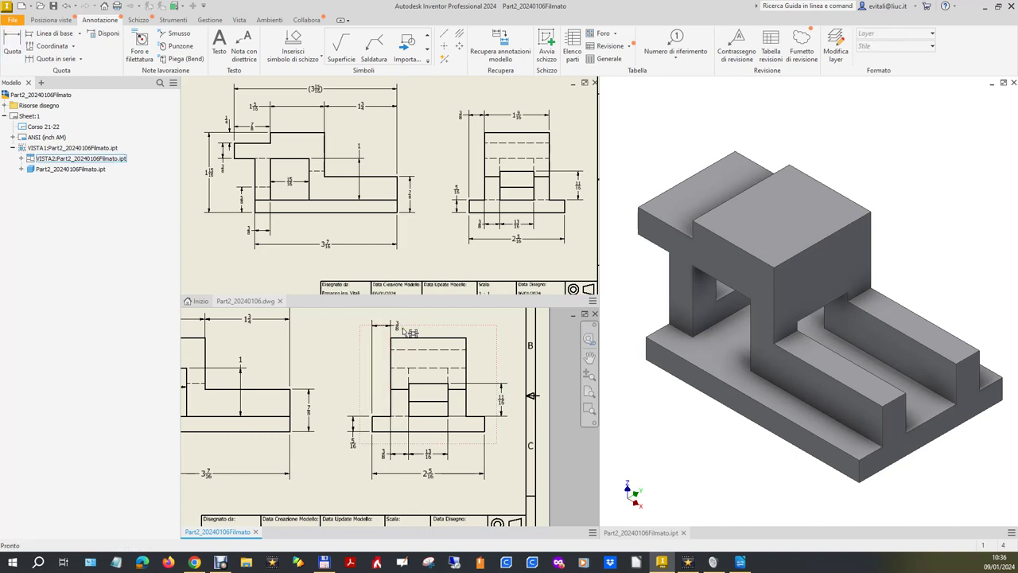
{"action": "left_click", "coordinate": [402, 331]}
{"action": "left_click_drag", "start_coordinate": [399, 331], "coordinate": [362, 326]}
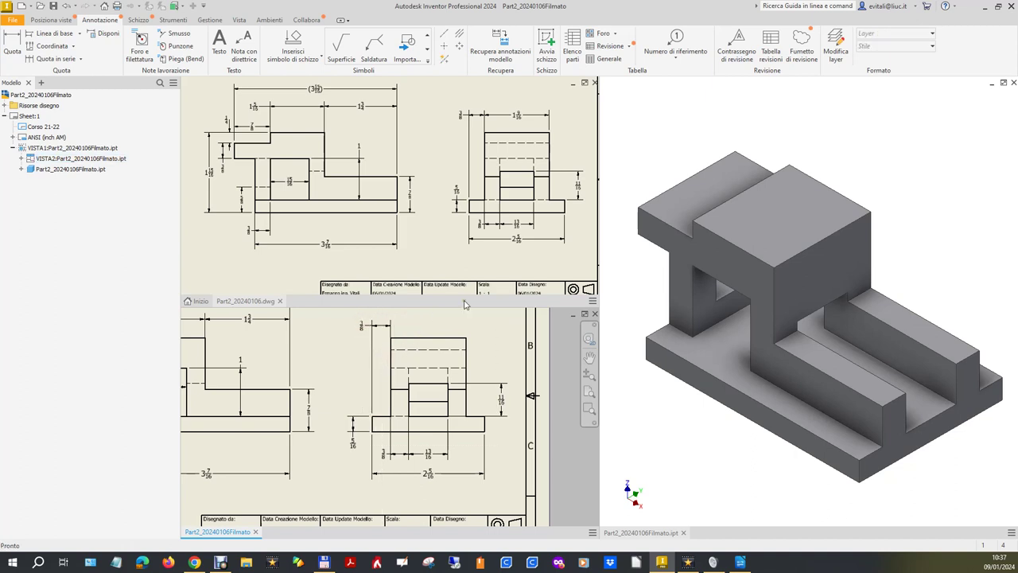
Dimension the side view's top edge with a 1 9/16 width above it.
{"action": "left_click", "coordinate": [458, 339]}
{"action": "left_click", "coordinate": [14, 46]}
{"action": "left_click", "coordinate": [438, 338]}
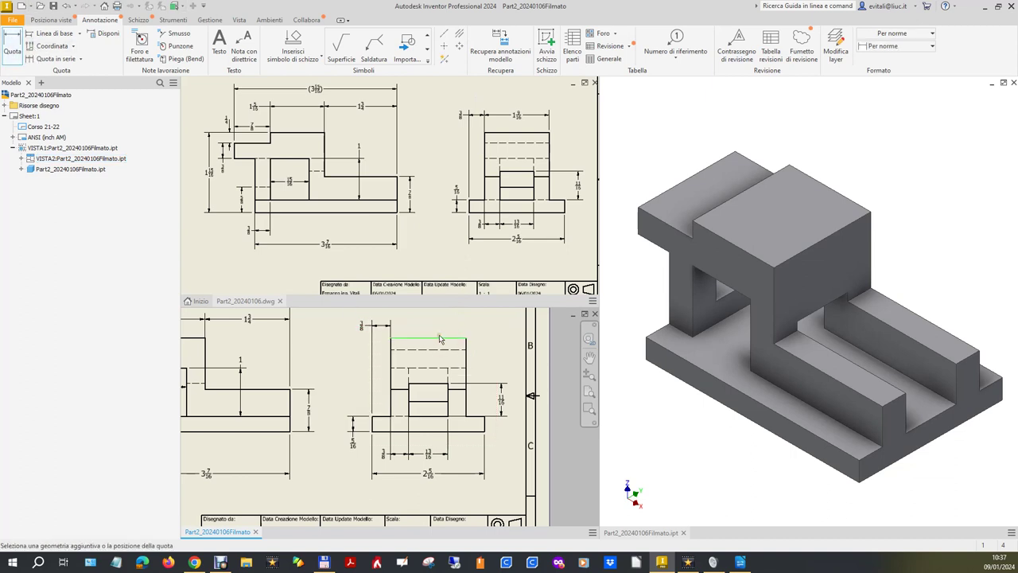
{"action": "left_click", "coordinate": [429, 324]}
{"action": "key", "text": "Escape"}
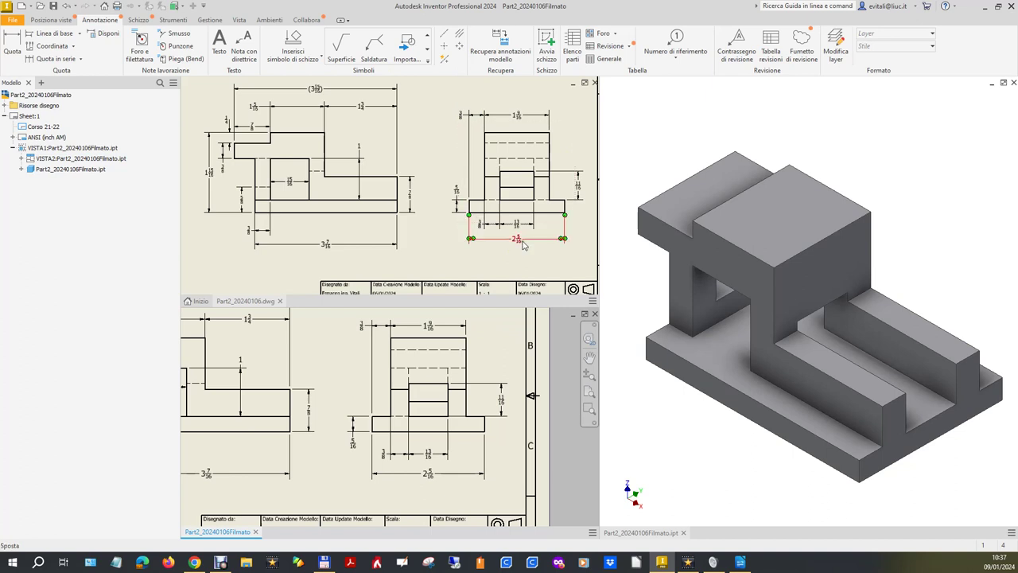
Zoom to fit the whole sheet in both the lower and upper drawing panes.
{"action": "scroll", "coordinate": [374, 401], "scroll_direction": "up", "scroll_amount": 2}
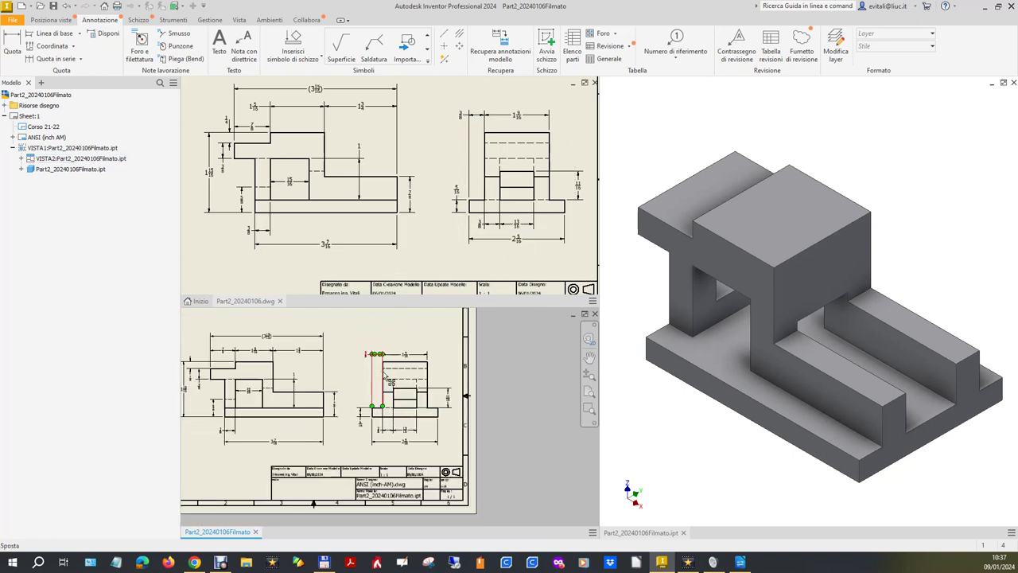
{"action": "scroll", "coordinate": [458, 366], "scroll_direction": "up", "scroll_amount": 2}
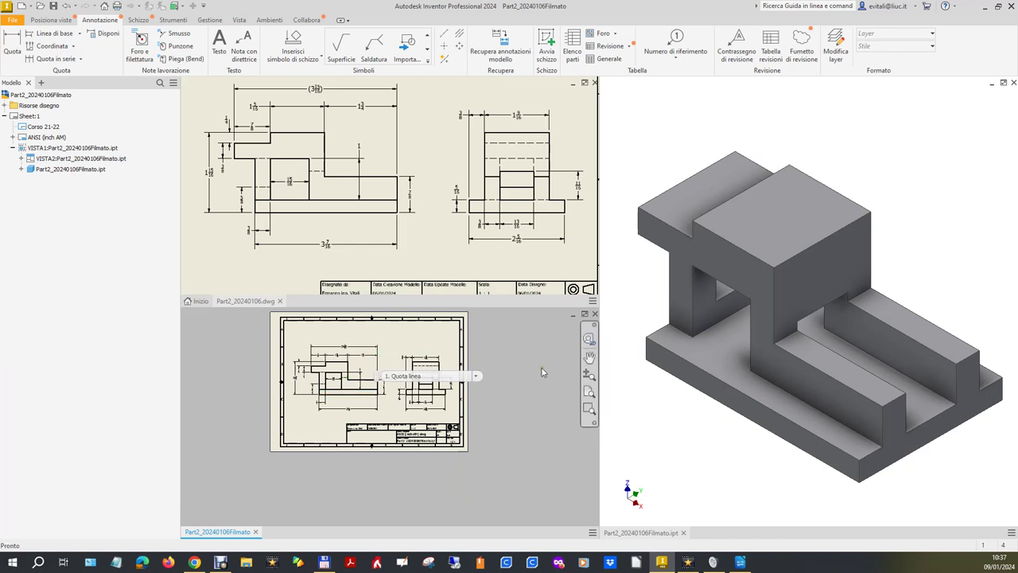
{"action": "left_click", "coordinate": [589, 391]}
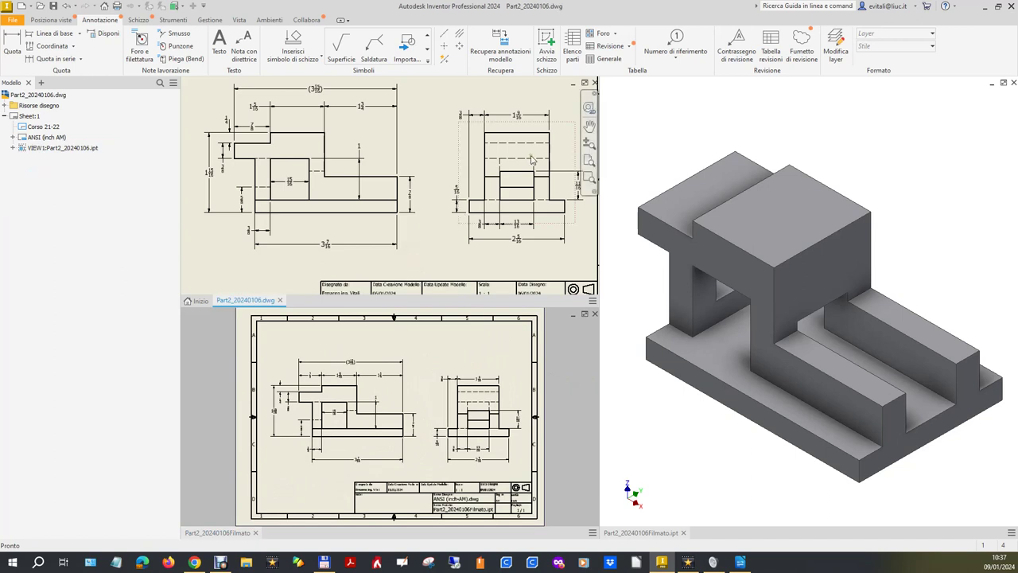
{"action": "left_click", "coordinate": [589, 160]}
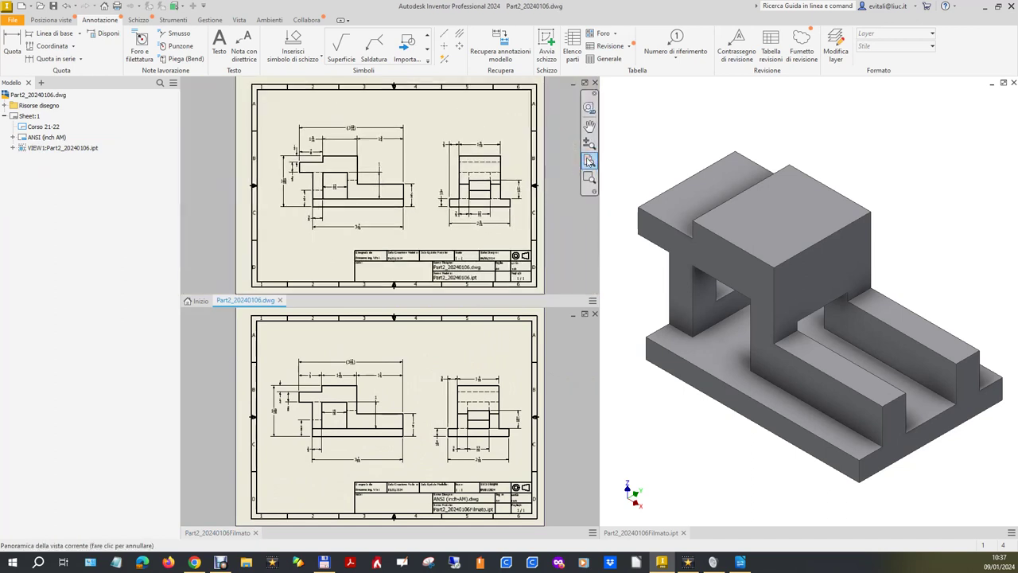